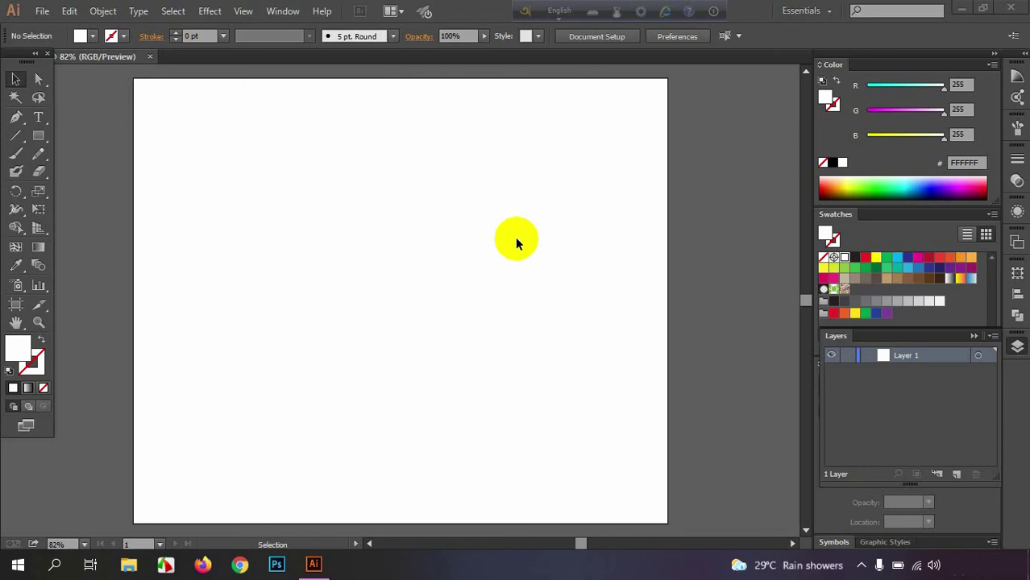
- Hide Illustrator and search Chrome for 'lorem ipsum text'
left_click(959, 8)
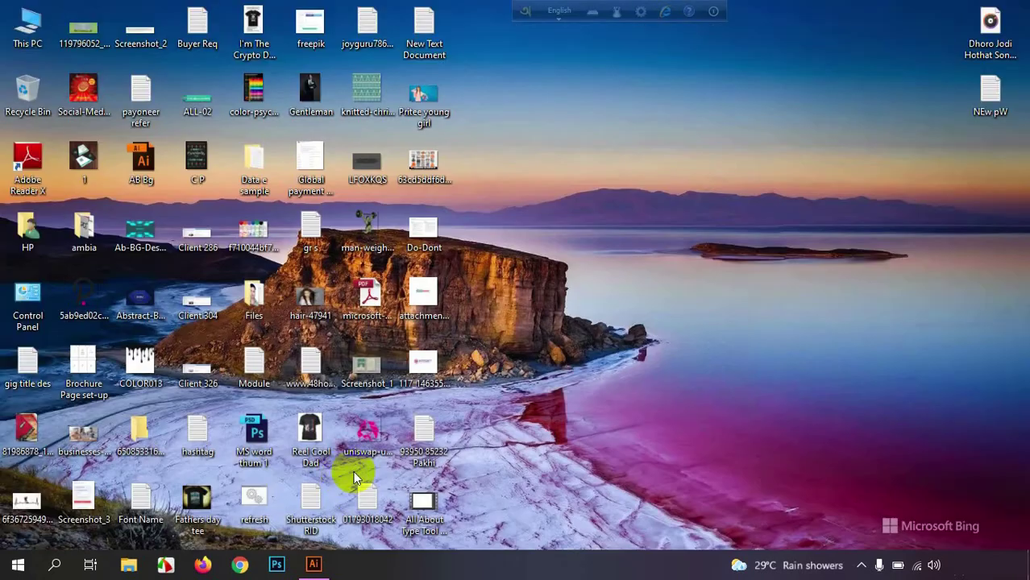
left_click(239, 564)
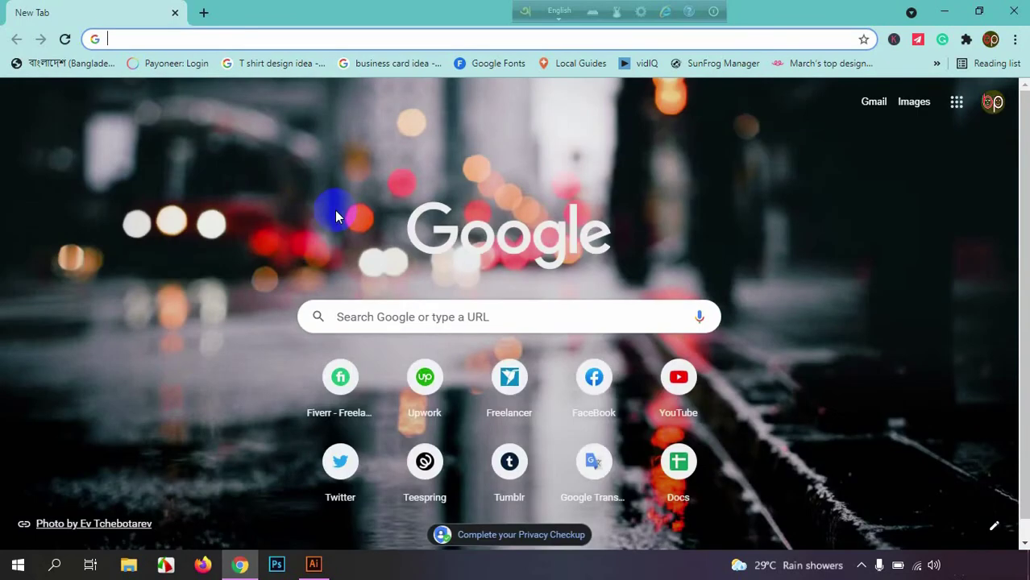
type("lorem")
key("Right")
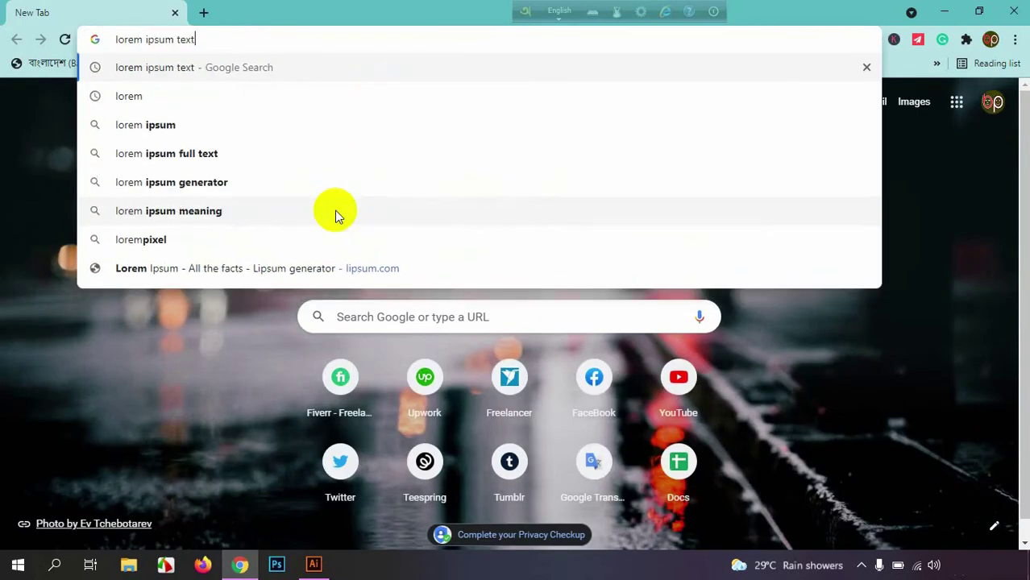
key("Return")
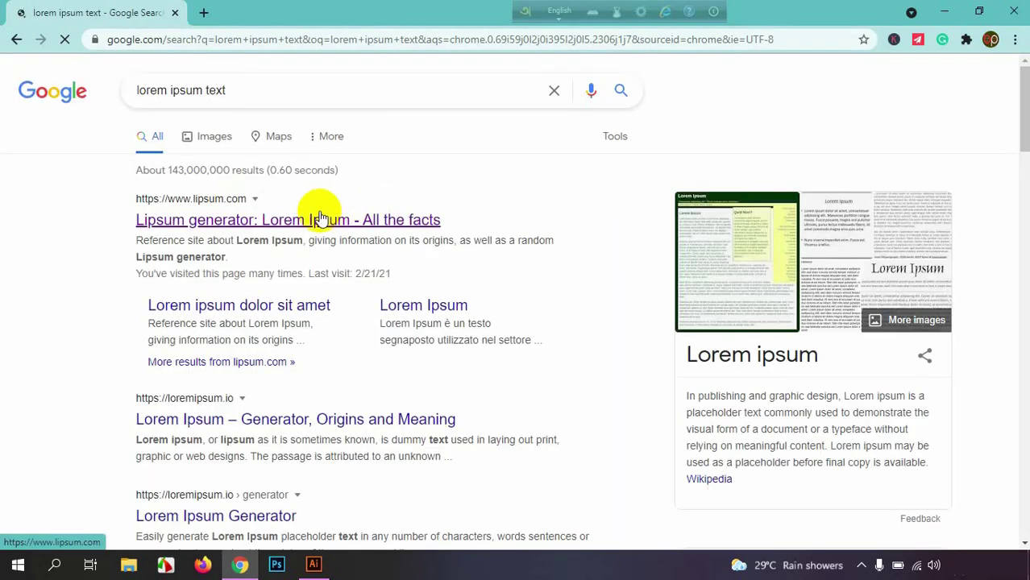
- Copy the 'What is Lorem Ipsum?' paragraph from lipsum.com and minimize Chrome
left_click(285, 89)
left_click(34, 191)
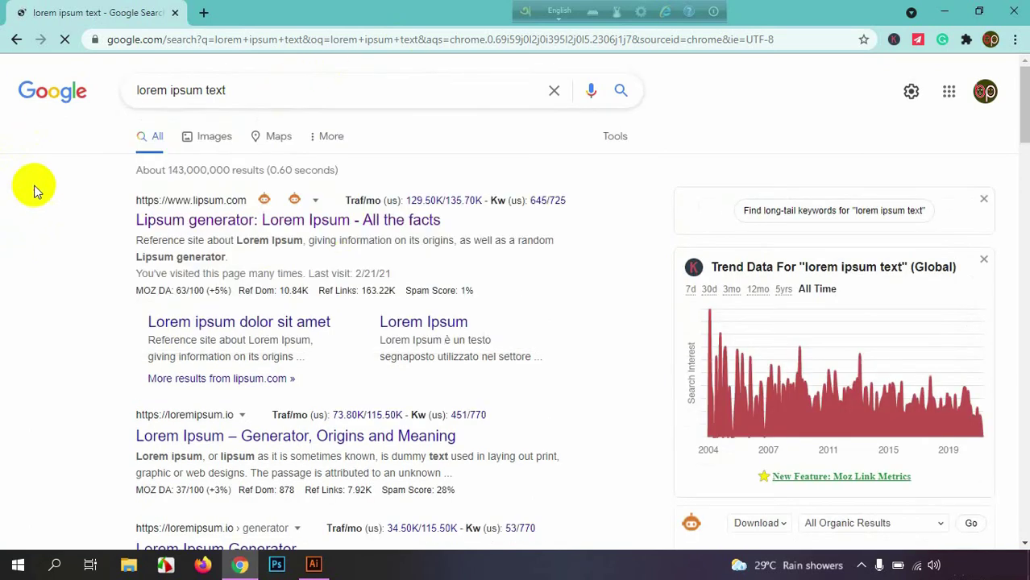
left_click(337, 222)
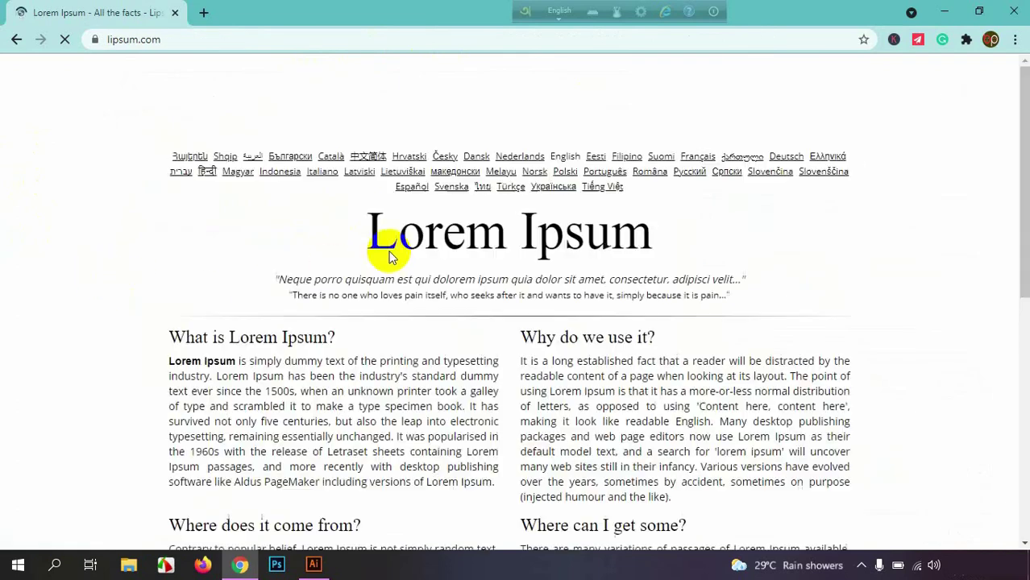
scroll(264, 274, "down", 2)
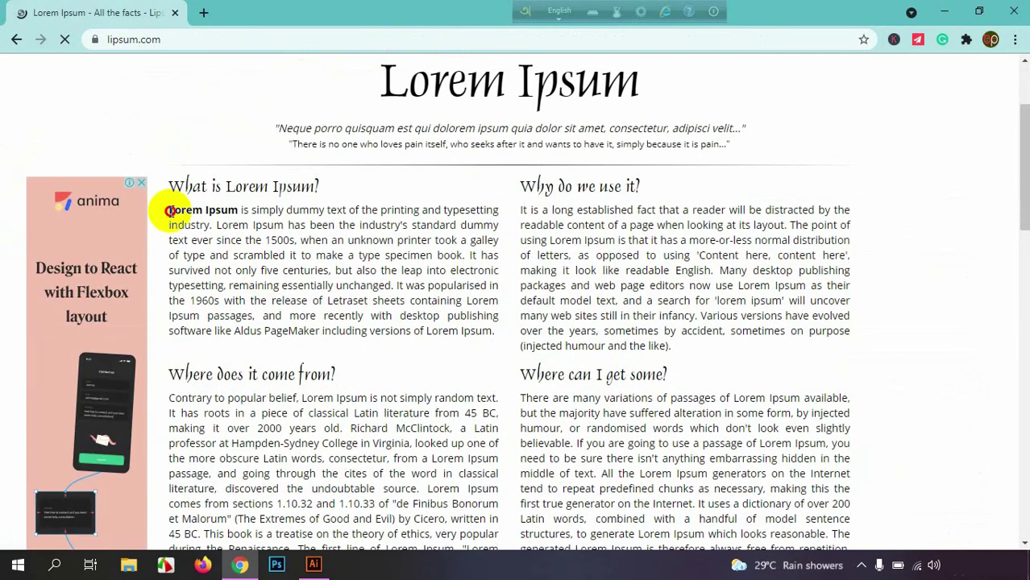
left_click_drag(169, 211, 477, 330)
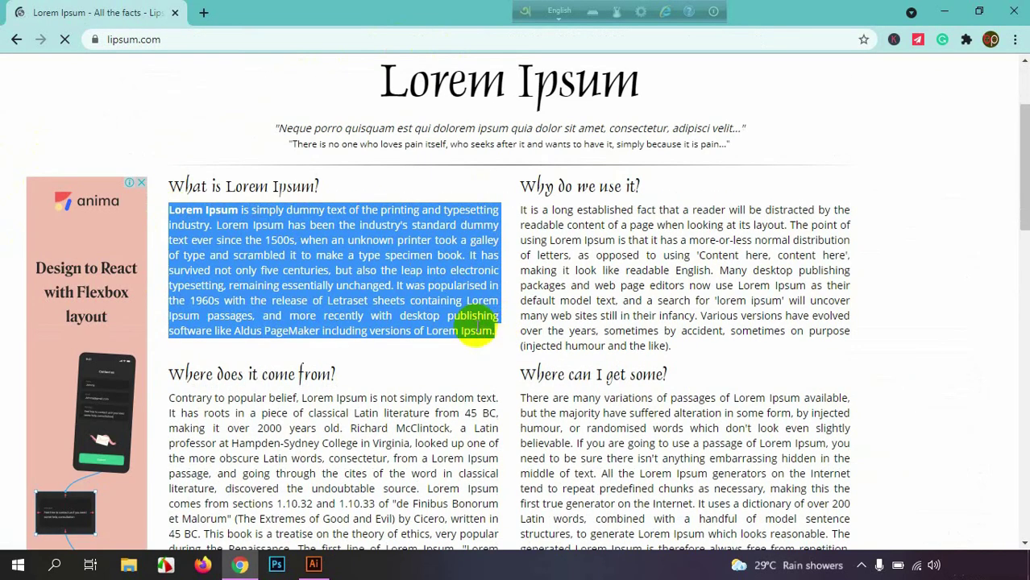
right_click(477, 330)
left_click(504, 338)
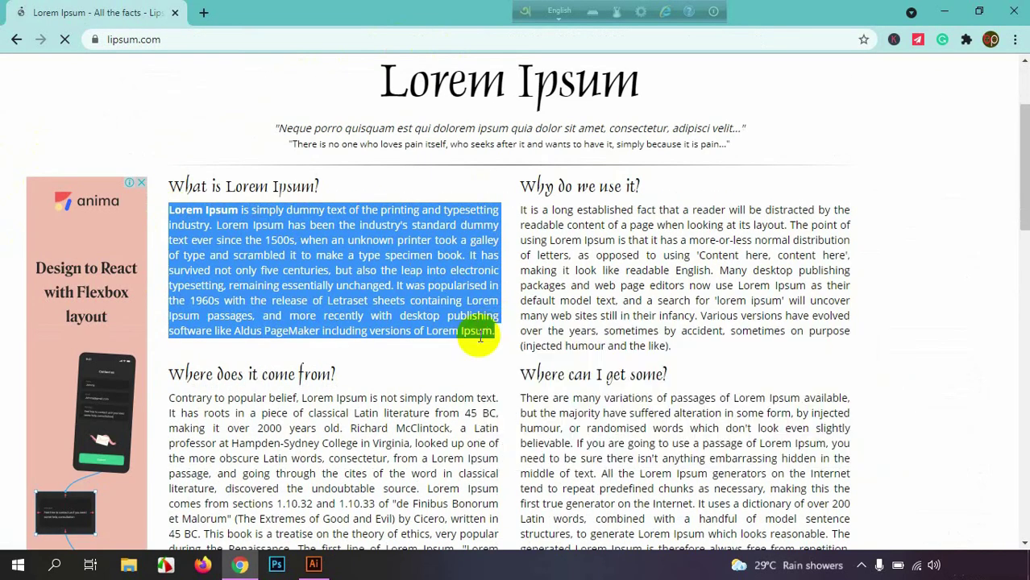
left_click(1004, 15)
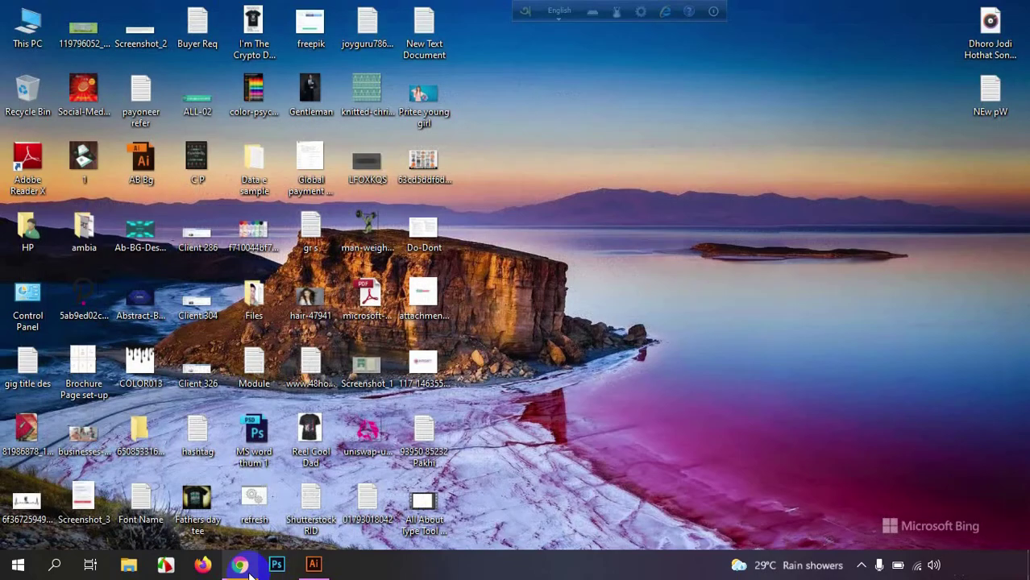
- Draw an area text box across the upper artboard and paste the Lorem Ipsum paragraph into it
left_click(313, 565)
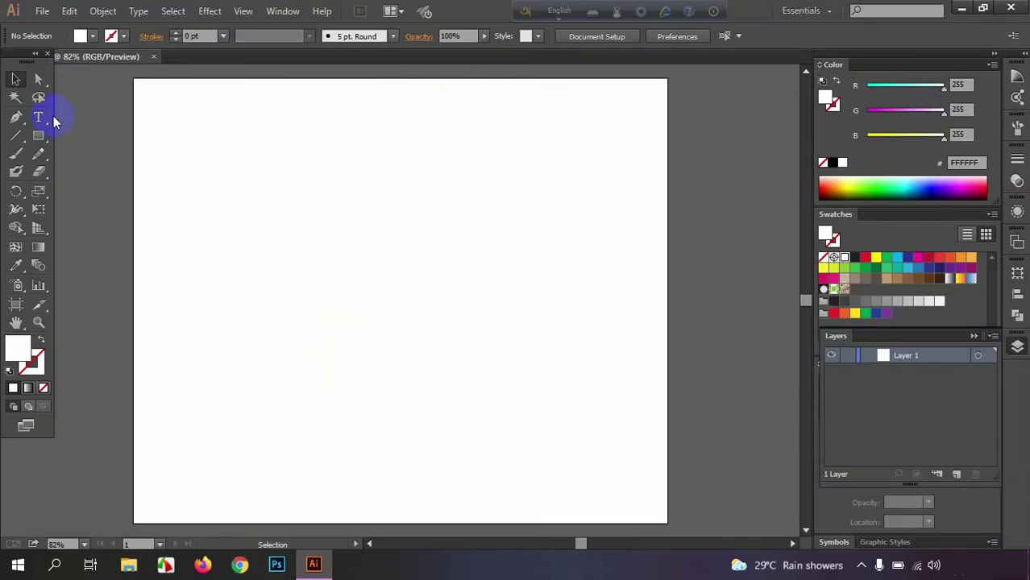
left_click(37, 119)
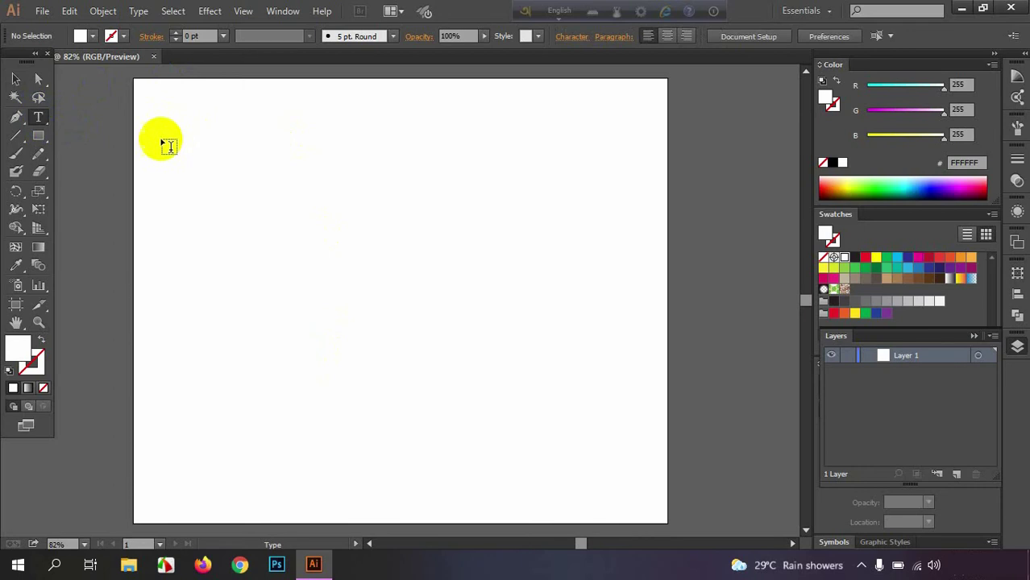
mouse_move(173, 146)
left_mouse_down()
mouse_move(569, 338)
mouse_move(643, 338)
left_mouse_up()
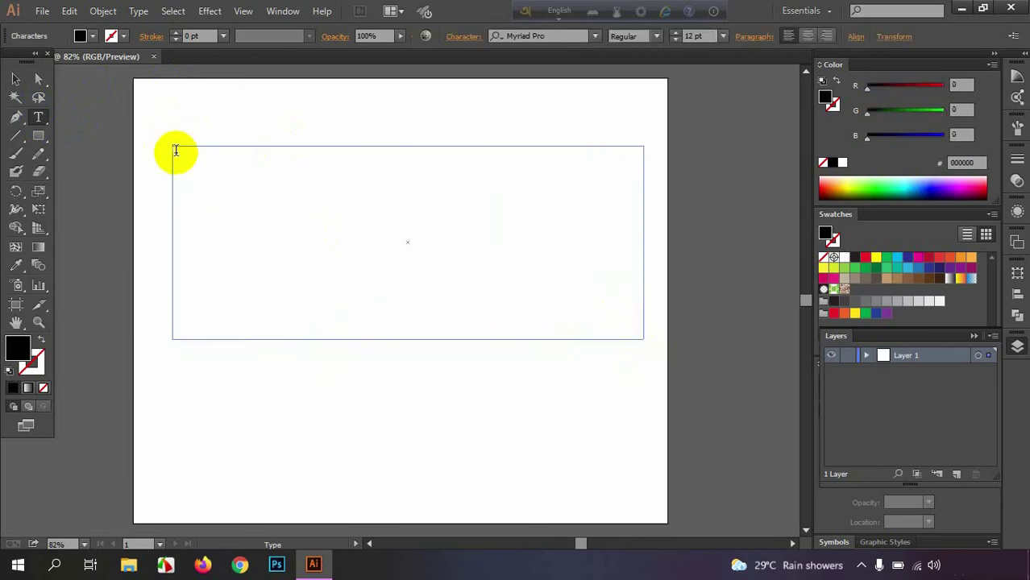
left_click(175, 151)
left_click(69, 11)
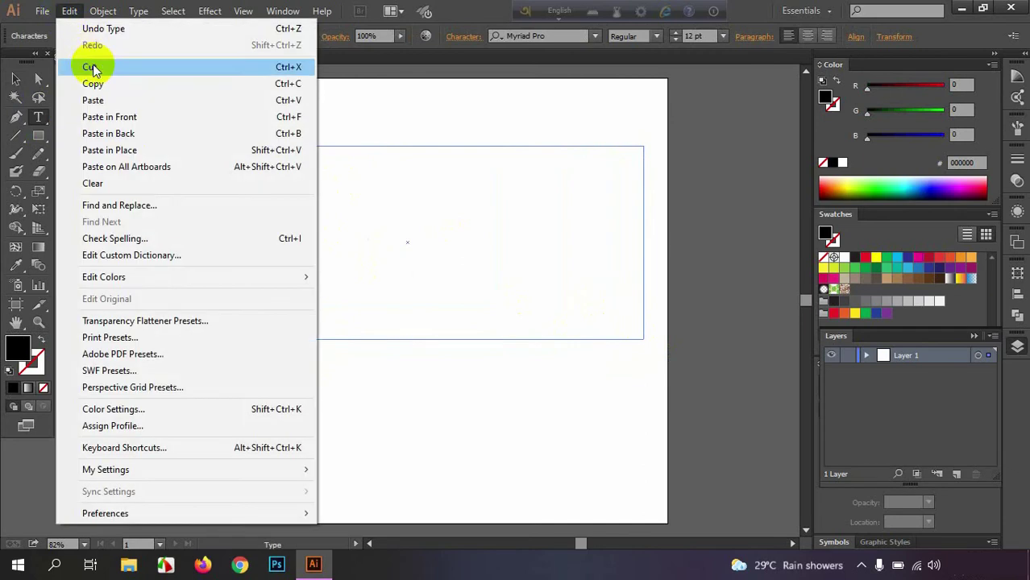
left_click(98, 100)
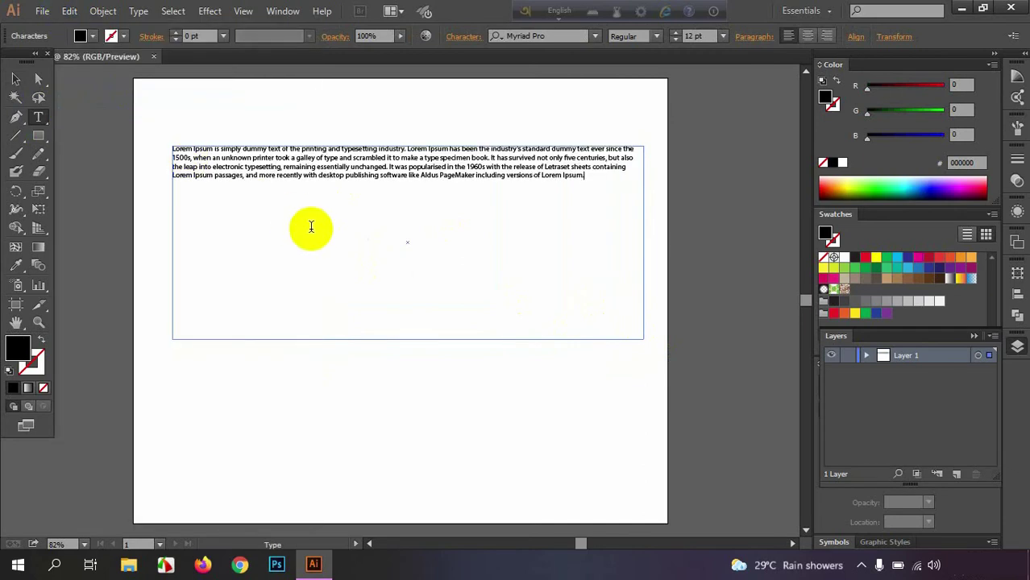
left_click(22, 79)
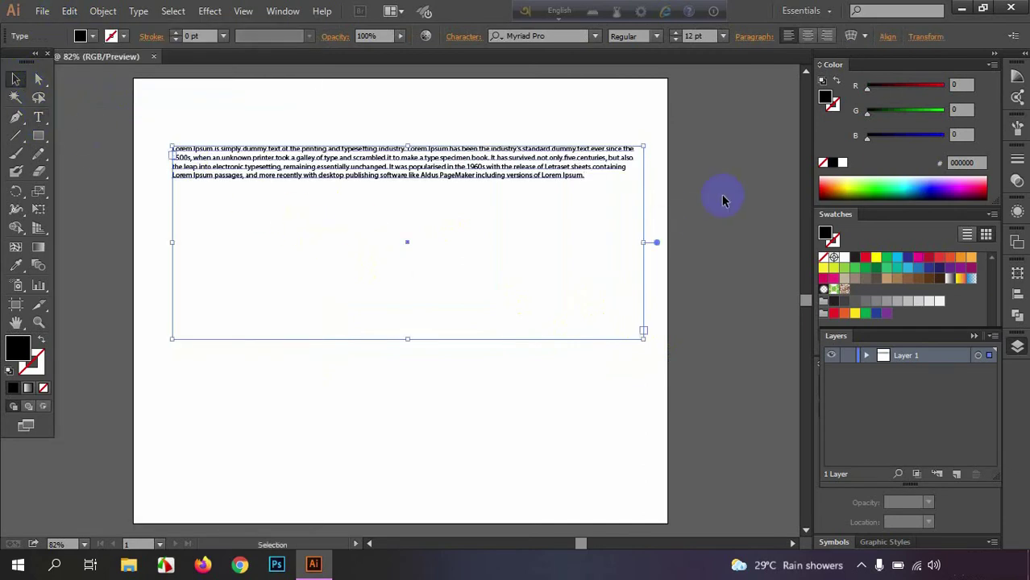
- Scroll the Control bar Font Size field until the paragraph is 27 pt
scroll(704, 31, "up", 6)
scroll(705, 30, "up", 2)
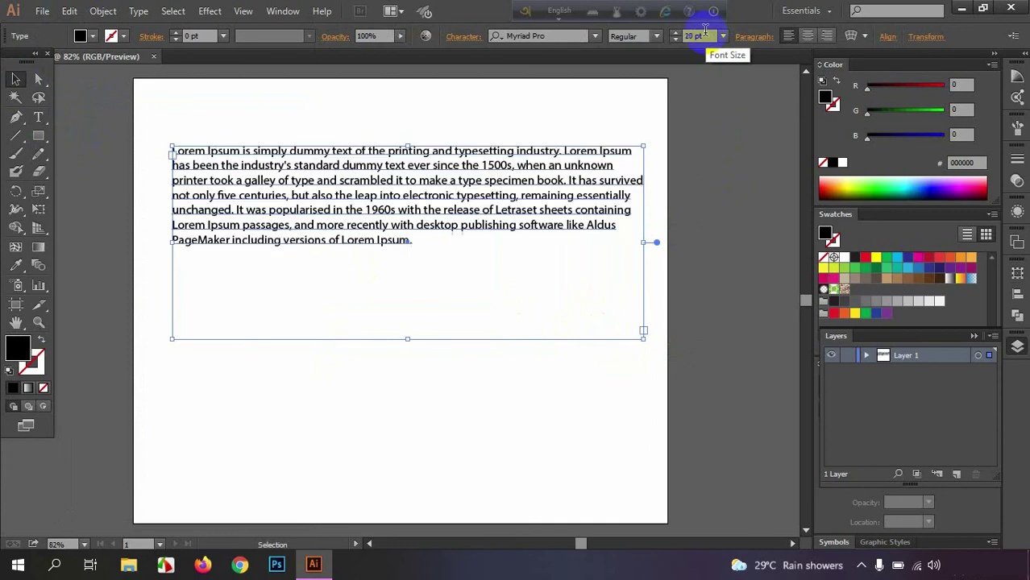
scroll(705, 31, "up", 2)
scroll(704, 30, "up", 2)
scroll(704, 31, "up", 2)
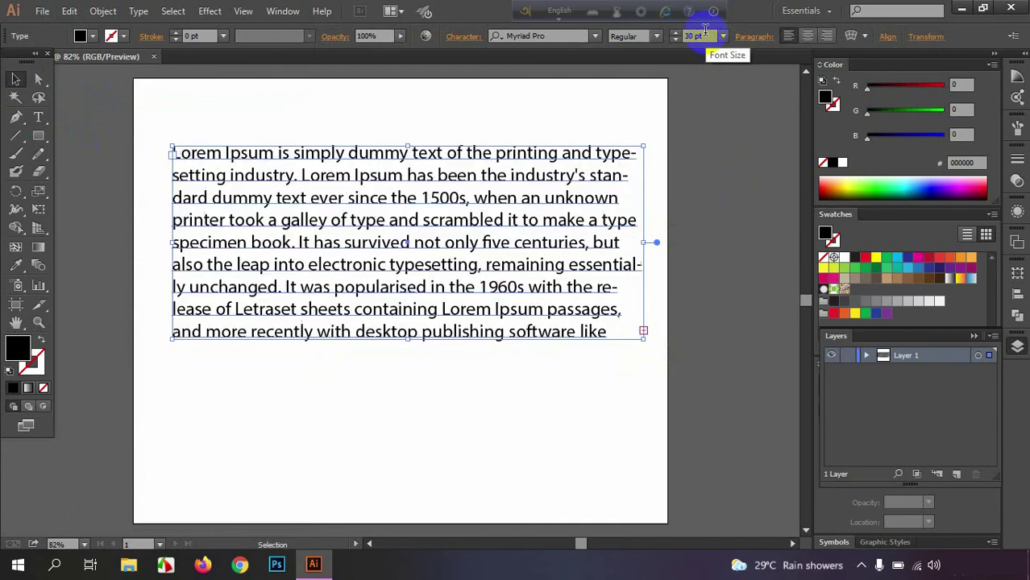
scroll(704, 31, "down", 1)
scroll(704, 30, "down", 1)
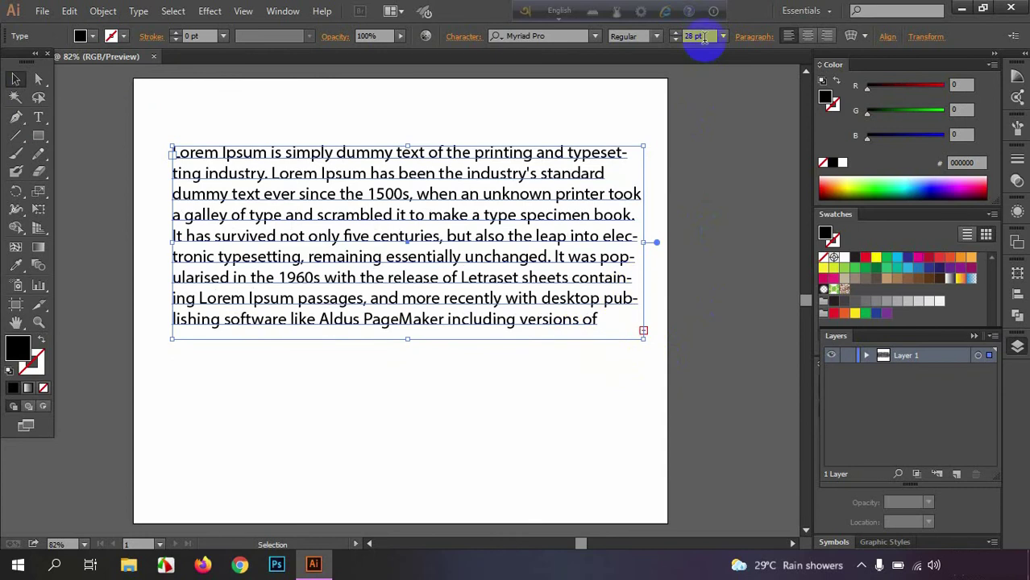
scroll(705, 37, "down", 1)
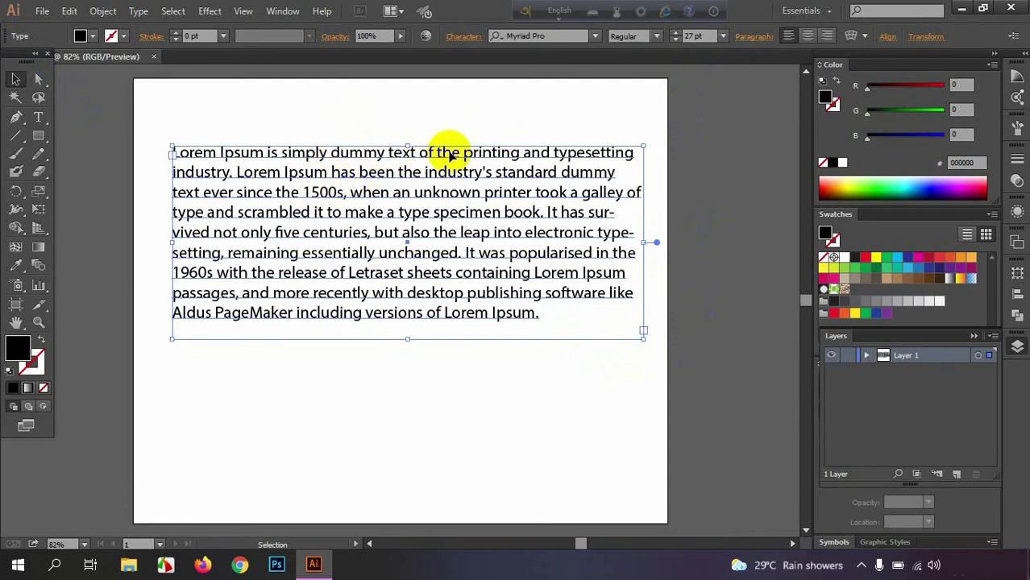
left_click(623, 39)
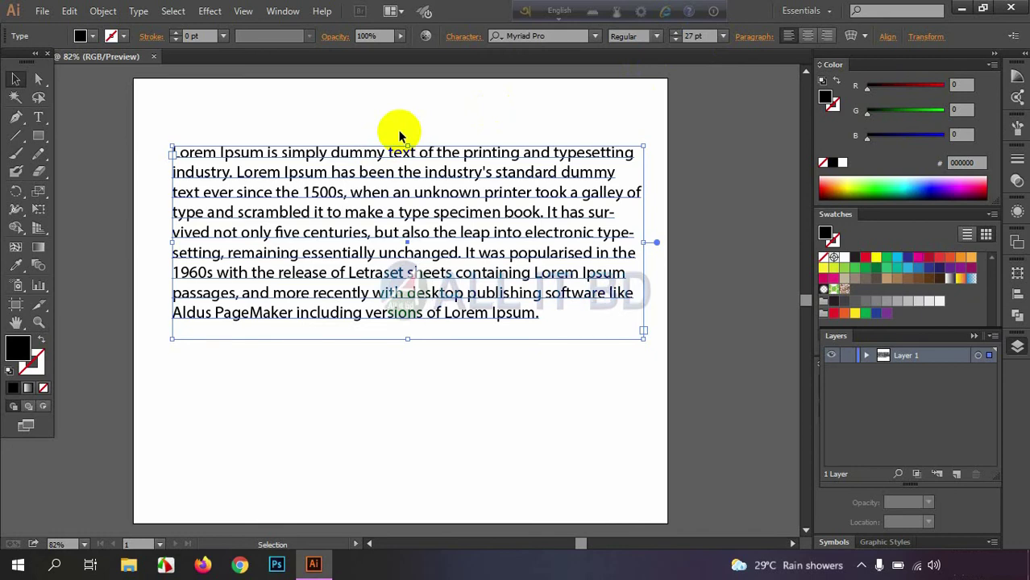
left_click(407, 344)
left_click(446, 185)
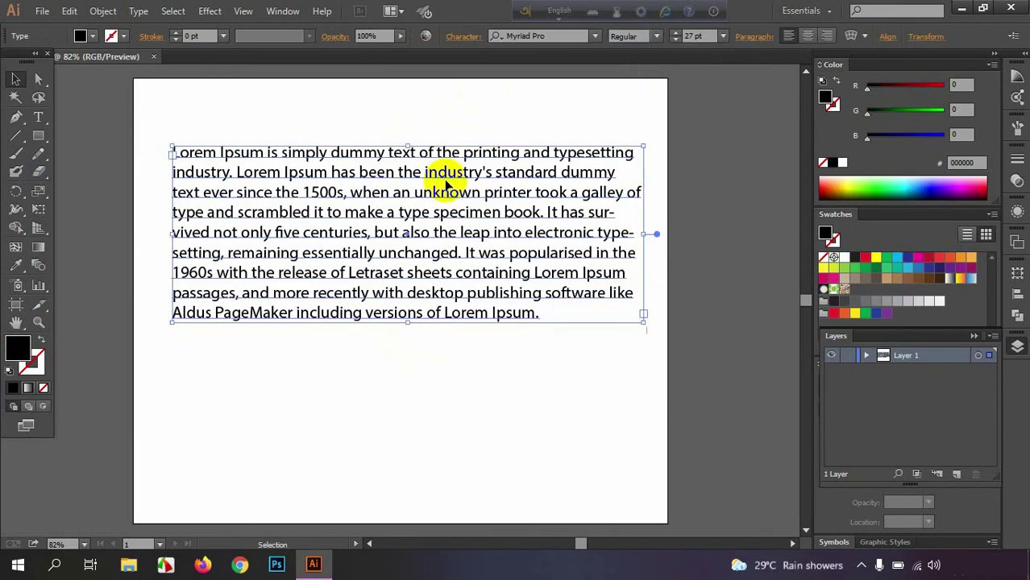
left_click(460, 118)
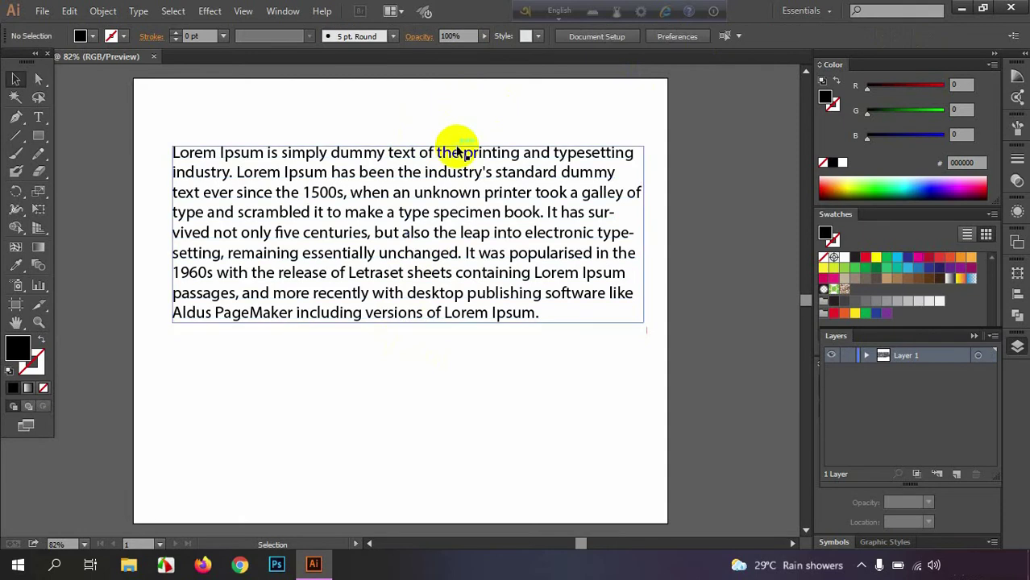
left_click(462, 137)
left_click(470, 115)
left_click(471, 149)
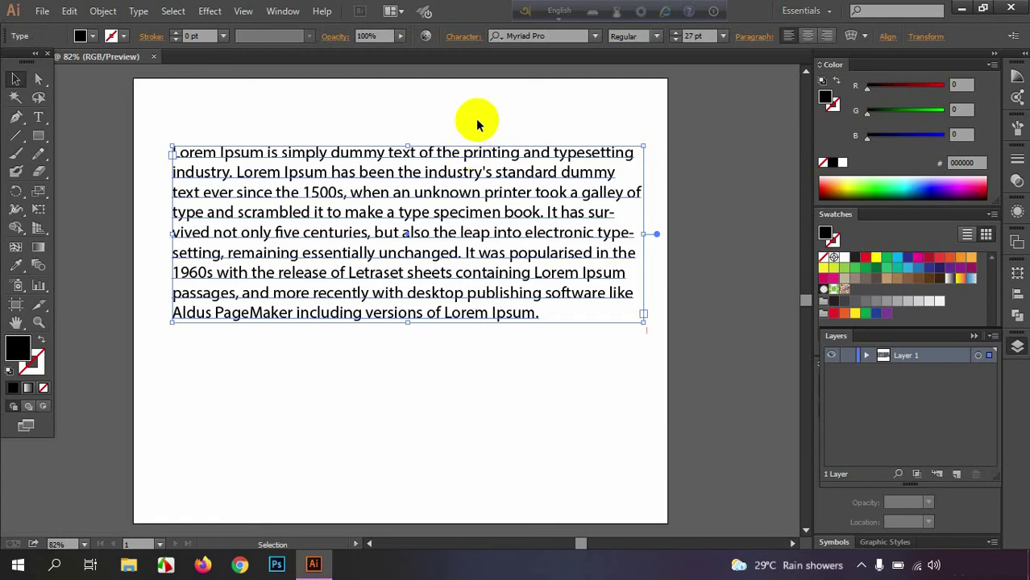
left_click(477, 122)
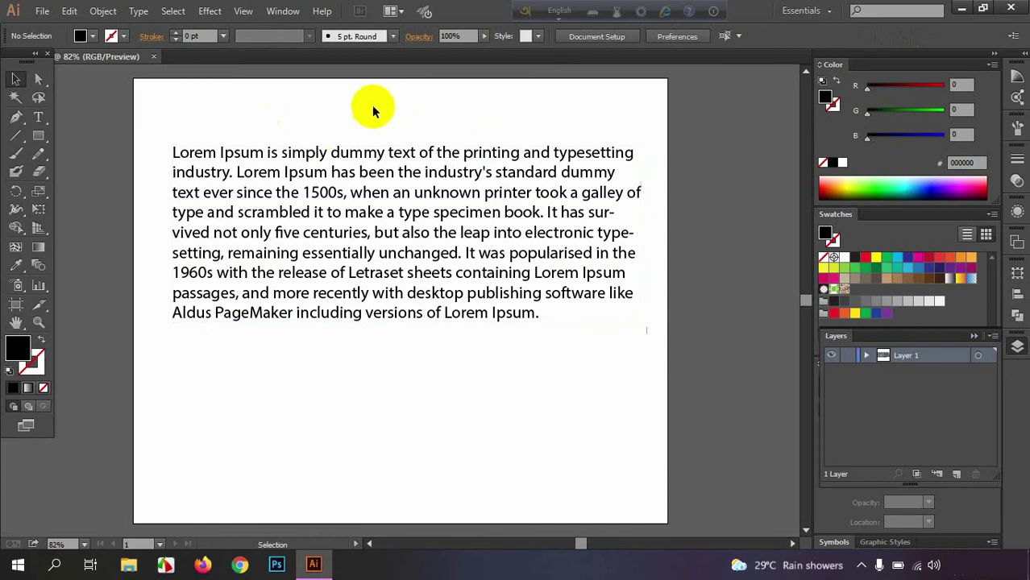
left_click(347, 145)
left_click(320, 128)
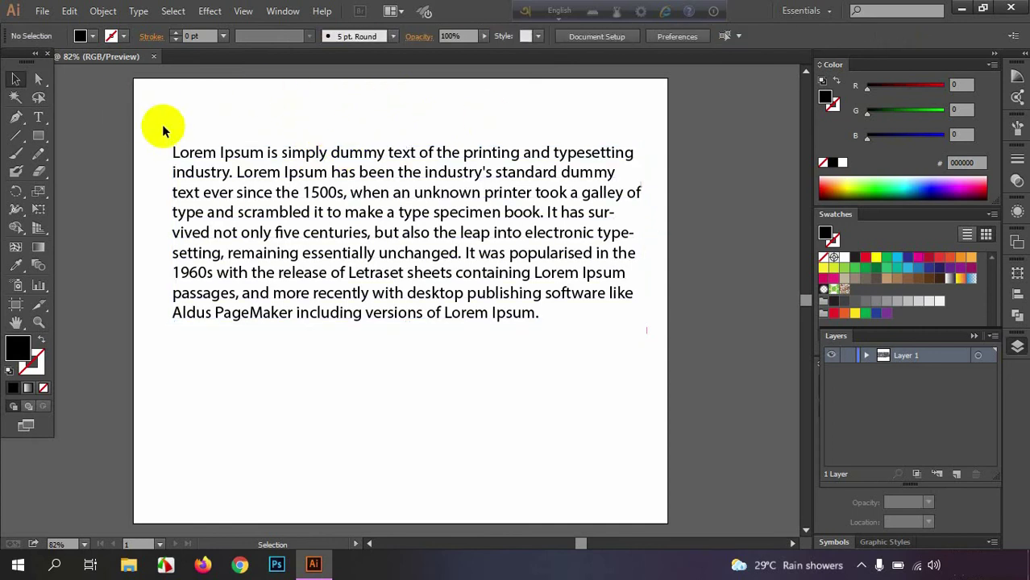
left_click(183, 154)
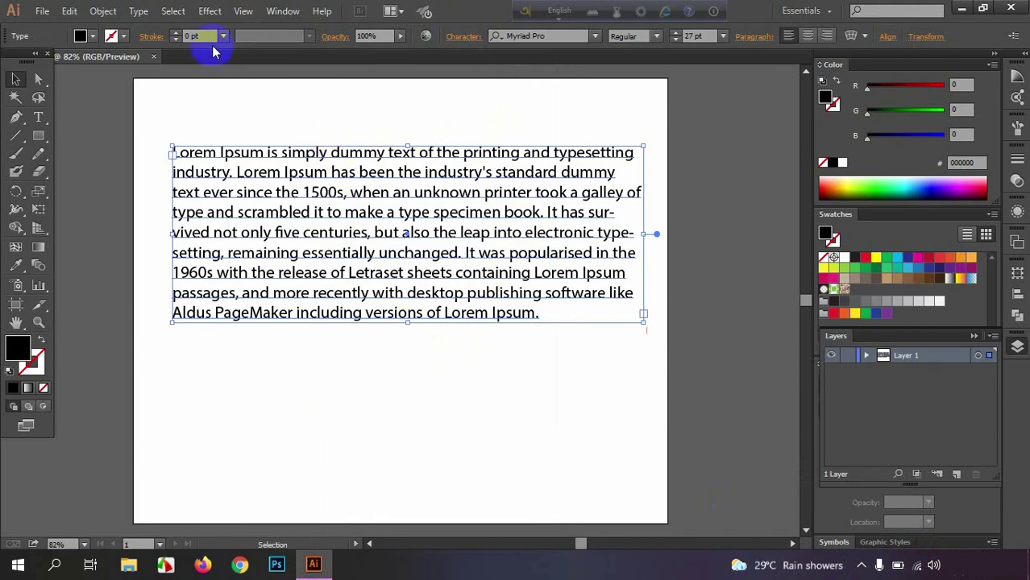
- Toggle the Control bar Character popup and the Window menu, then deselect the text box
left_click(461, 38)
left_click(461, 38)
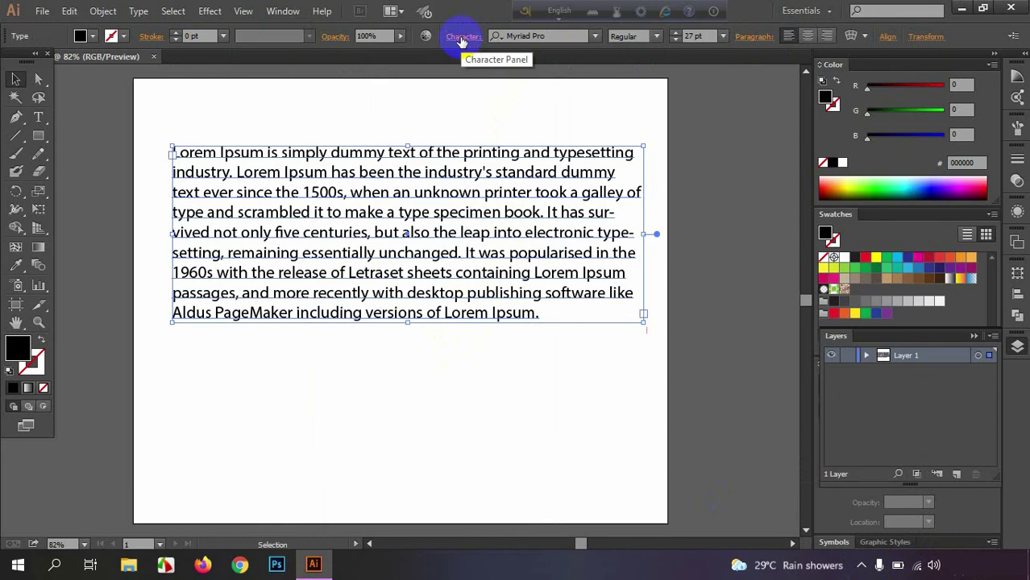
left_click(283, 11)
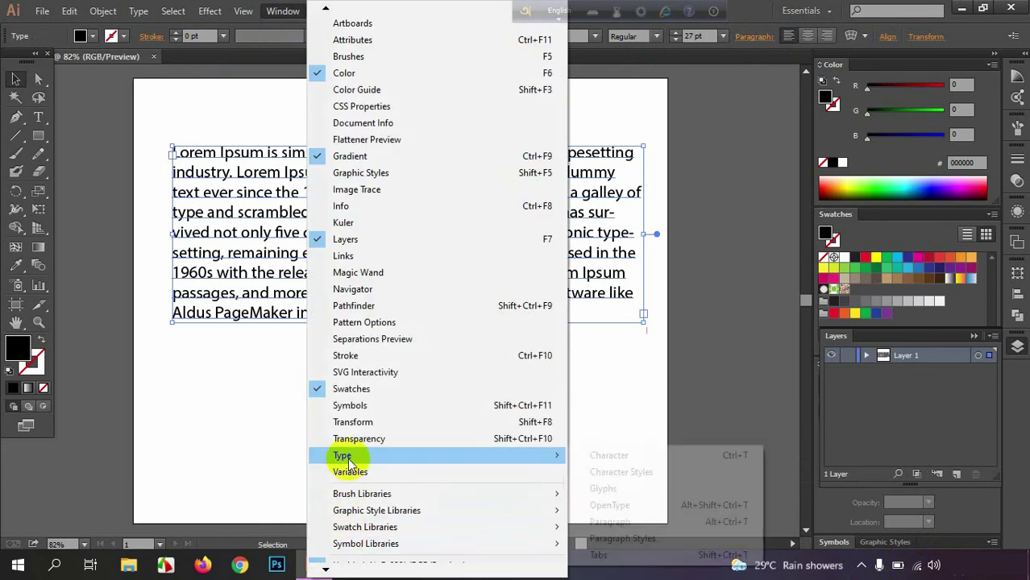
mouse_move(342, 455)
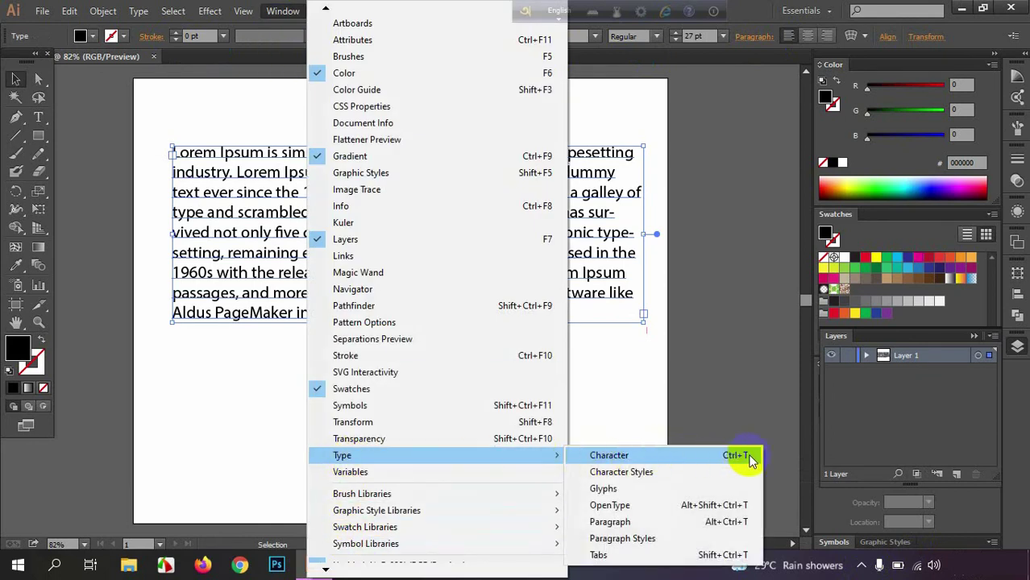
left_click(293, 10)
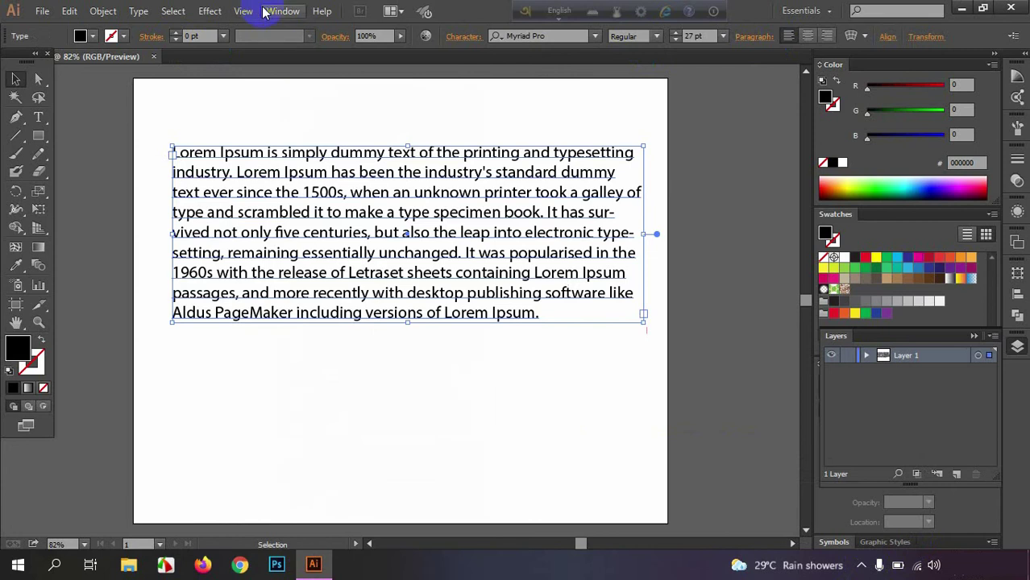
left_click(347, 119)
- Open the Character panel with Ctrl+T, view its OpenType tab, close it, and reselect the paragraph
key("ctrl+t")
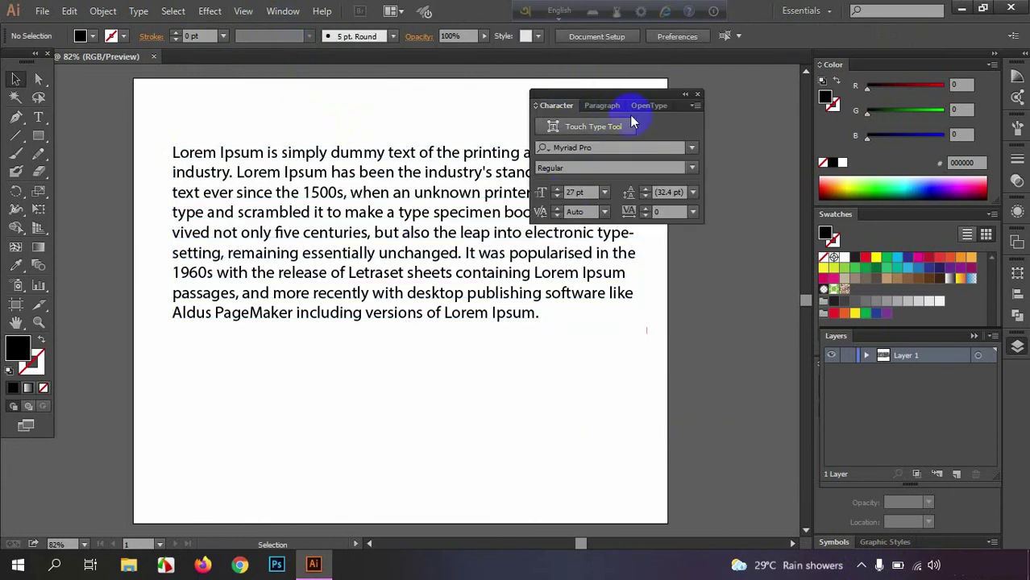
left_click(657, 108)
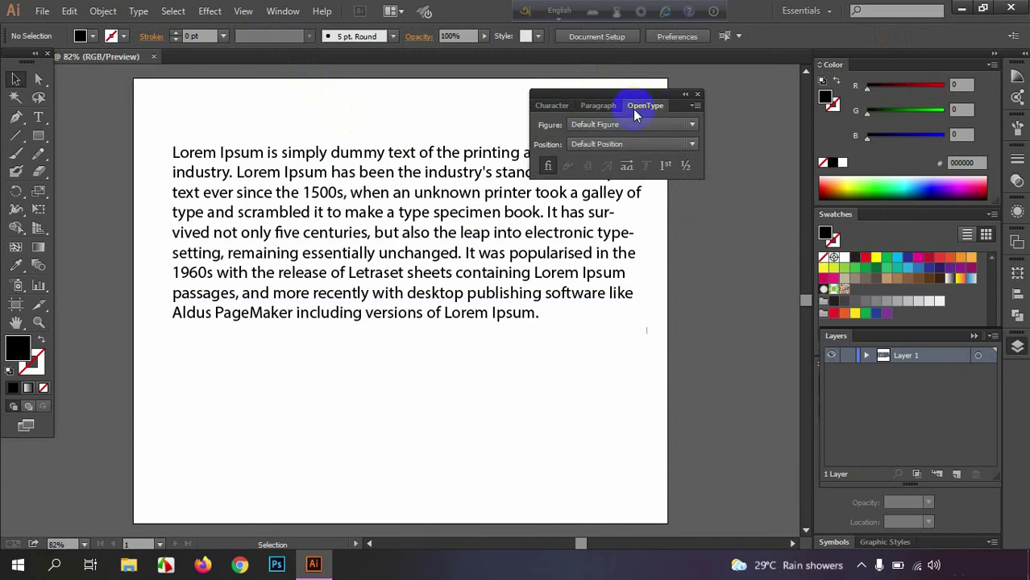
left_click(552, 107)
left_click(551, 107)
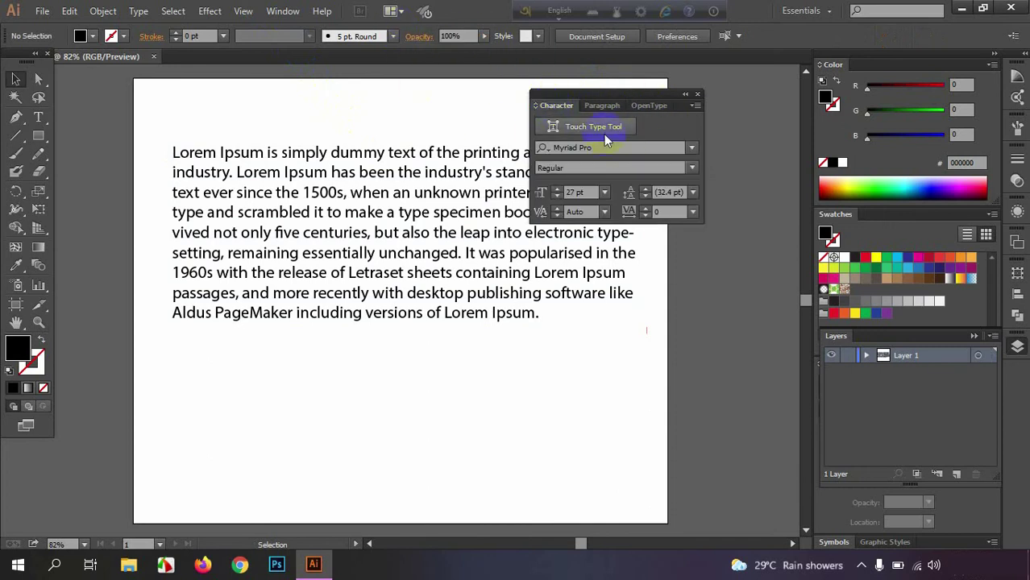
left_click(698, 95)
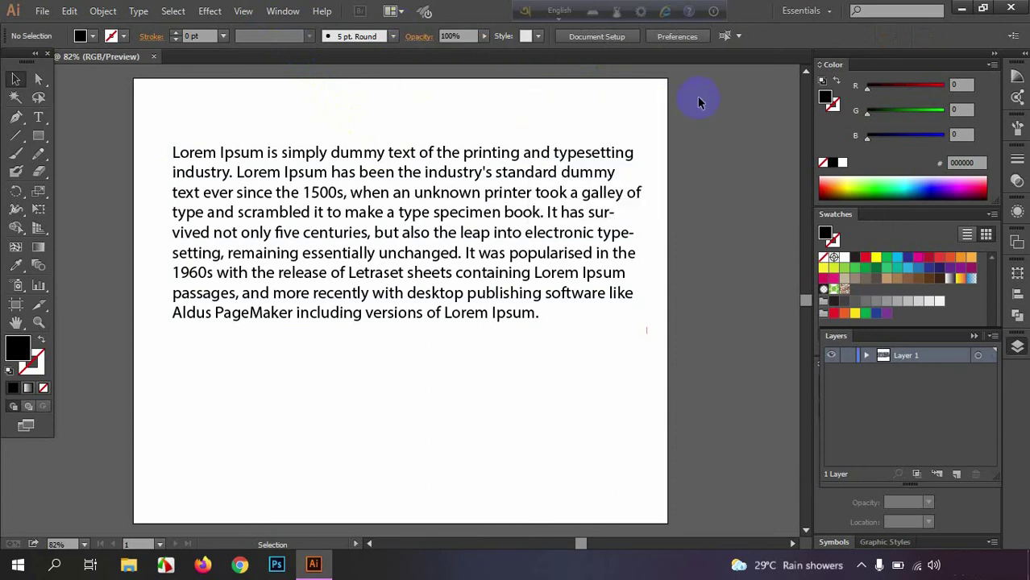
left_click(361, 196)
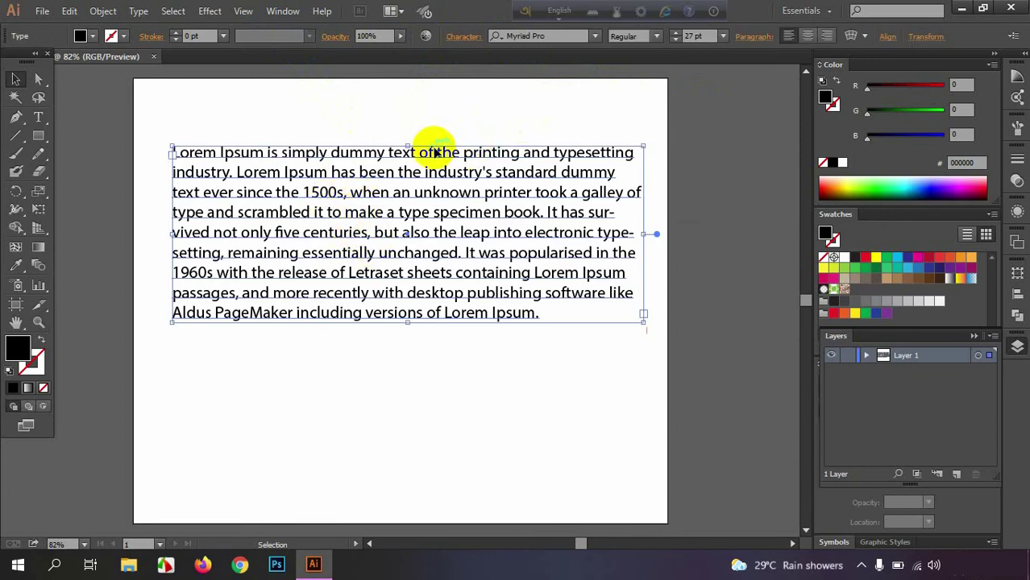
left_click(461, 36)
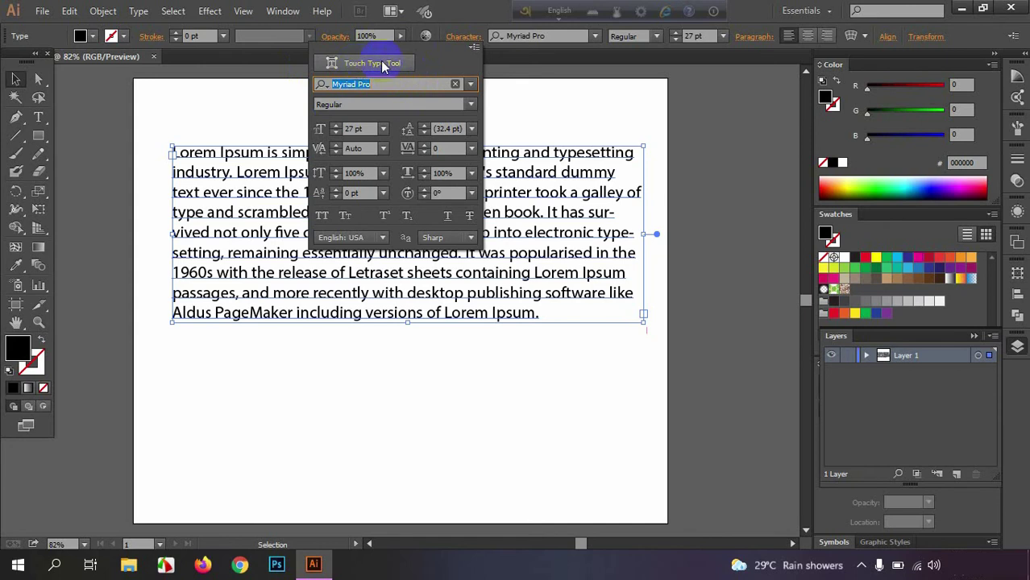
left_click(463, 37)
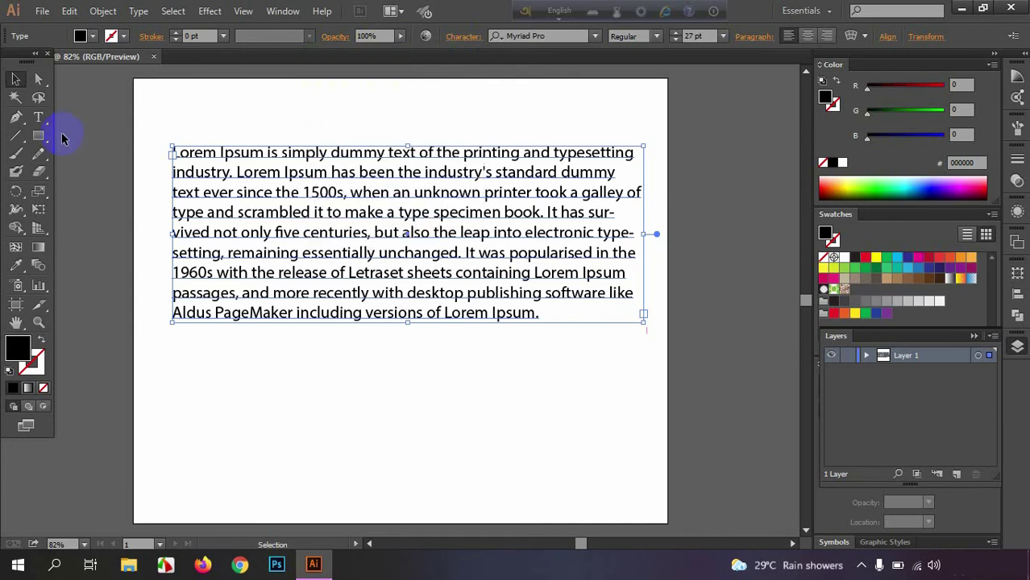
left_click(40, 119)
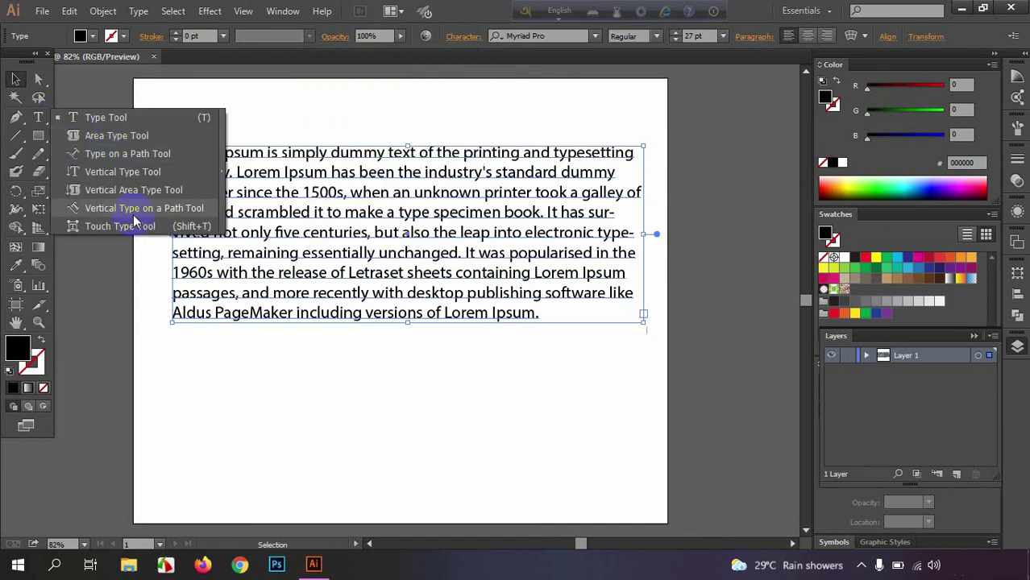
left_click(16, 76)
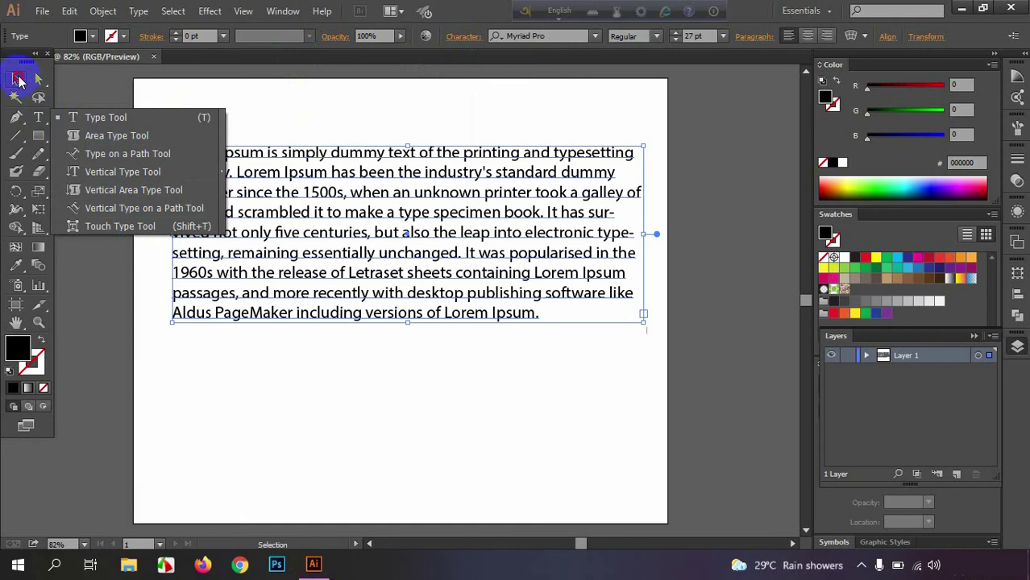
left_click(470, 39)
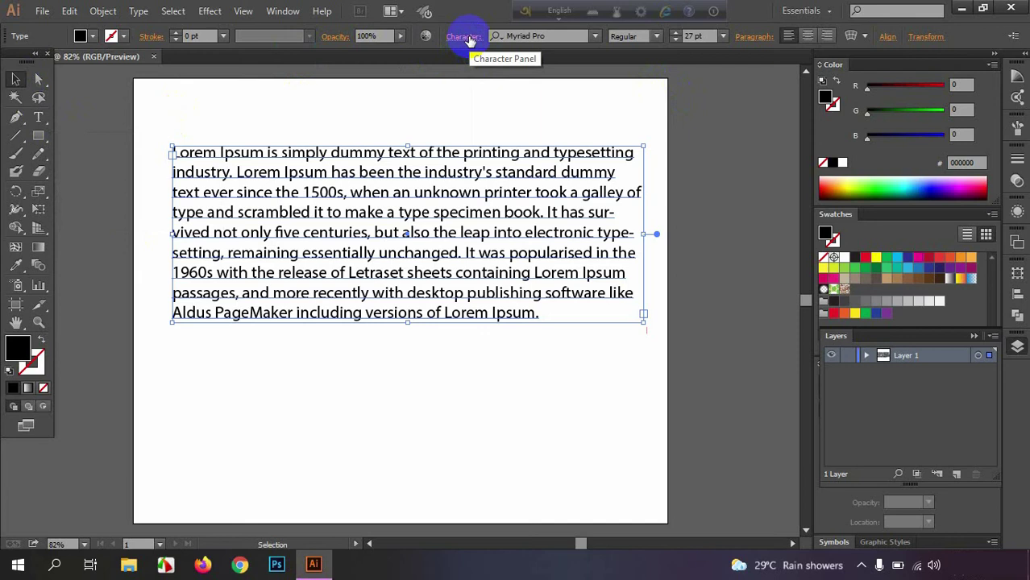
- Reselect the paragraph and confirm its 27 pt size and 32.4 pt leading in the Character popup
left_click(470, 39)
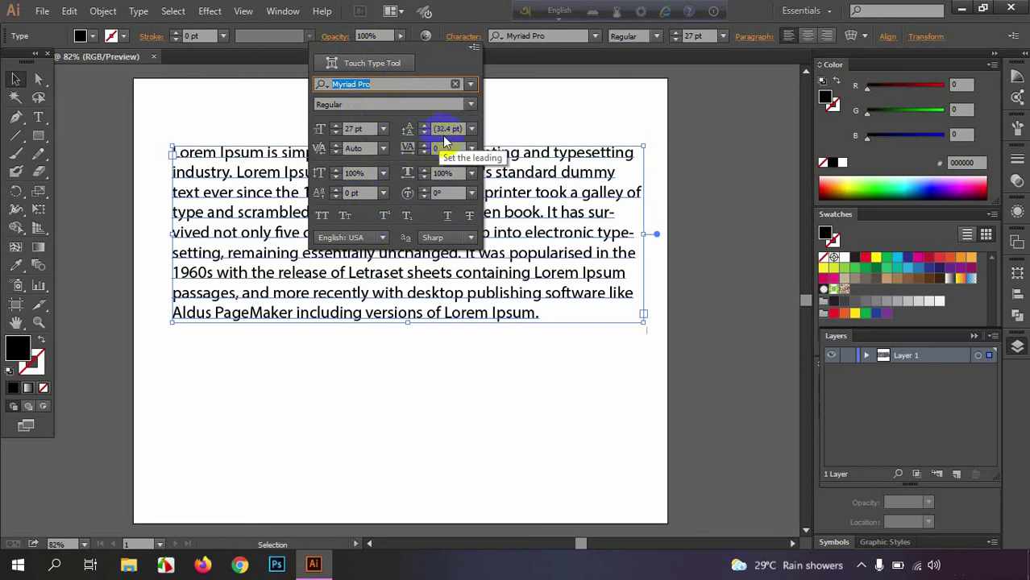
left_click(456, 36)
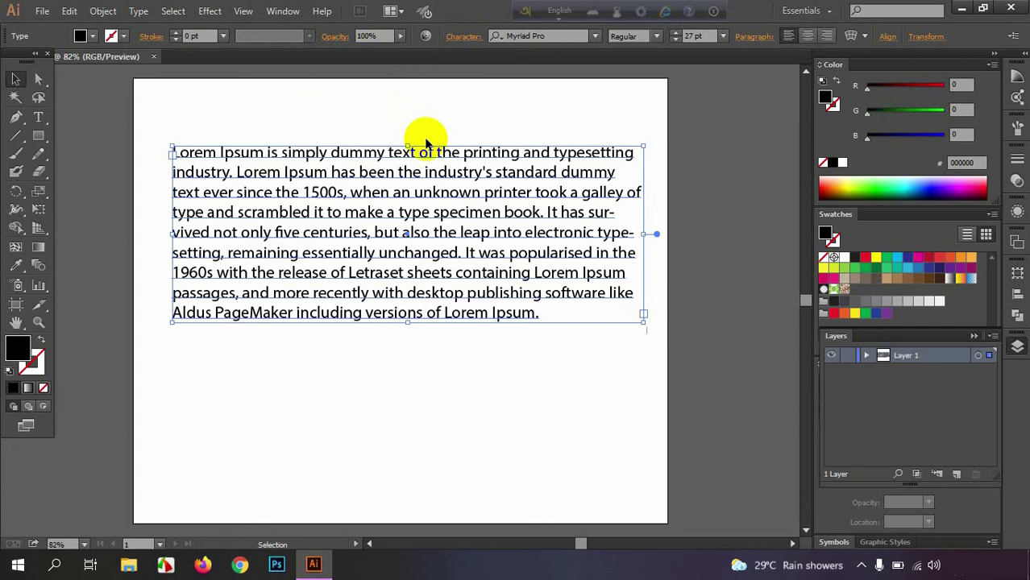
left_click(356, 110)
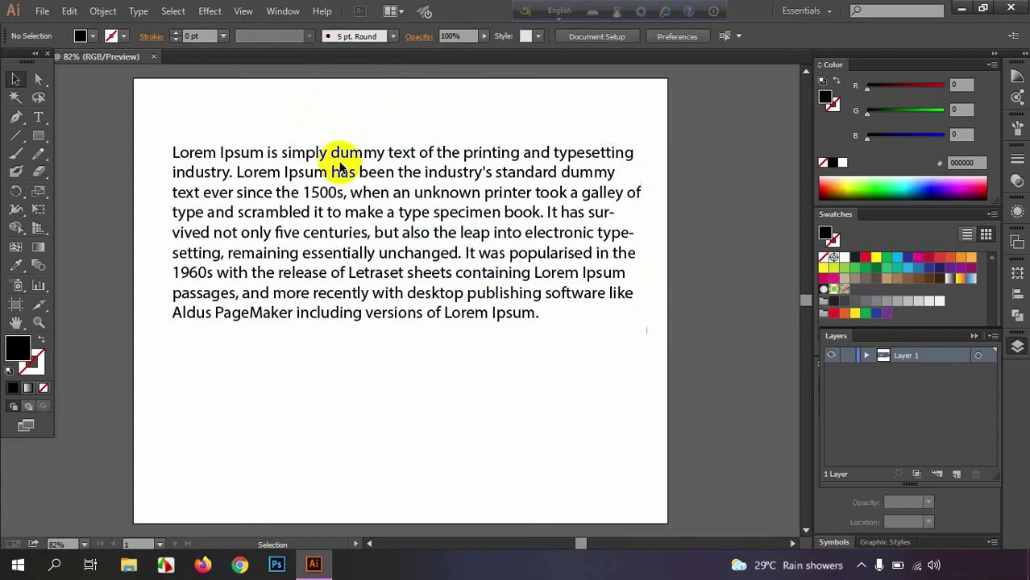
left_click(359, 160)
scroll(359, 160, "up", 3)
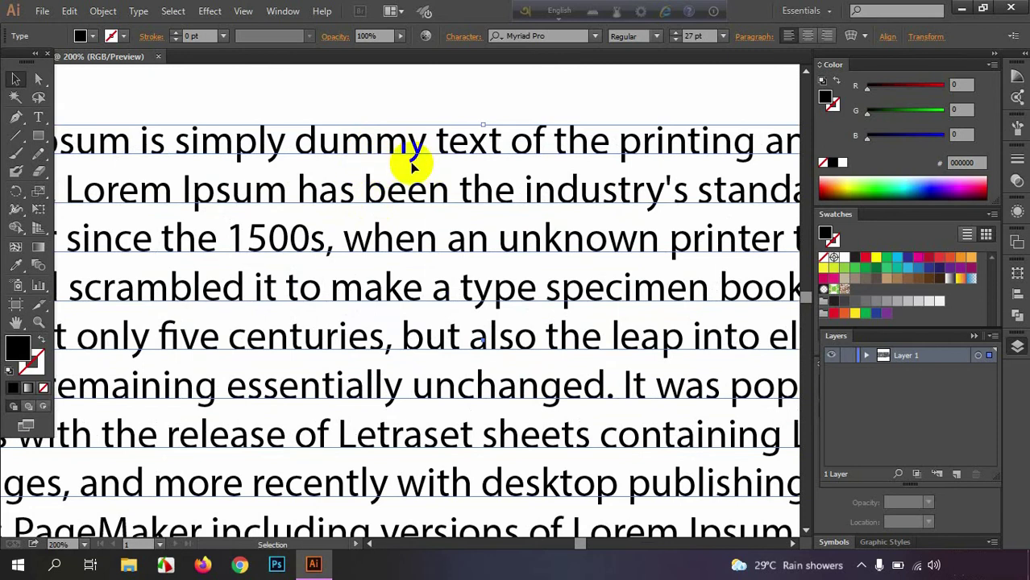
scroll(410, 162, "down", 3)
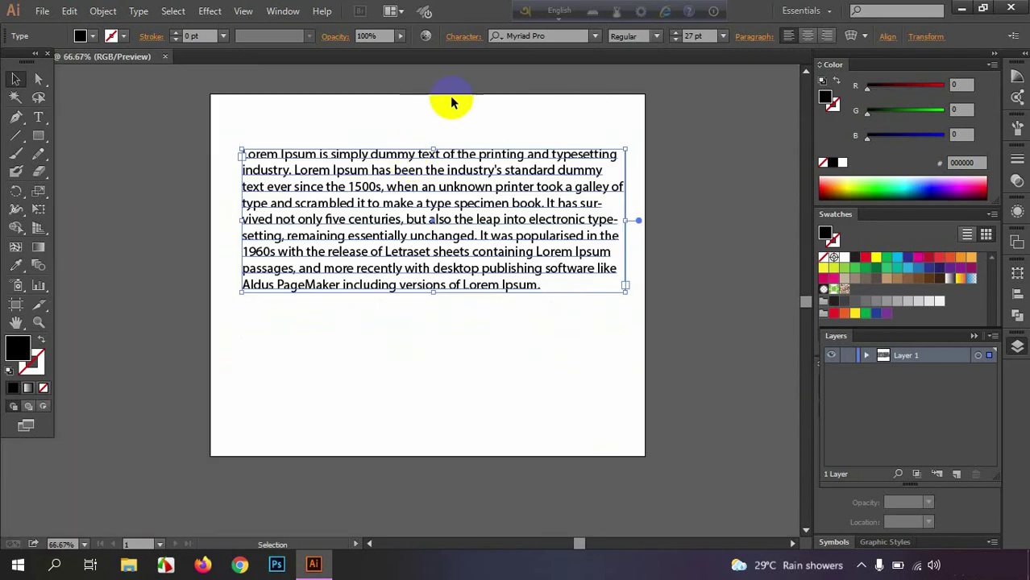
left_click(458, 36)
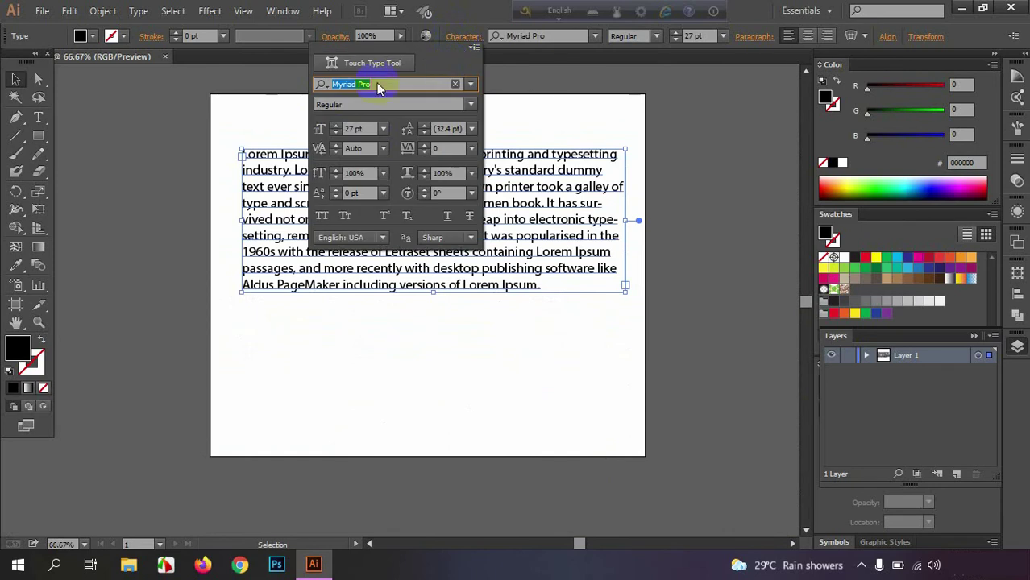
left_click(359, 127)
- Alt-drag the paragraph to place a 27 pt duplicate below the original and open its Character settings
left_click(460, 36)
left_click(403, 125)
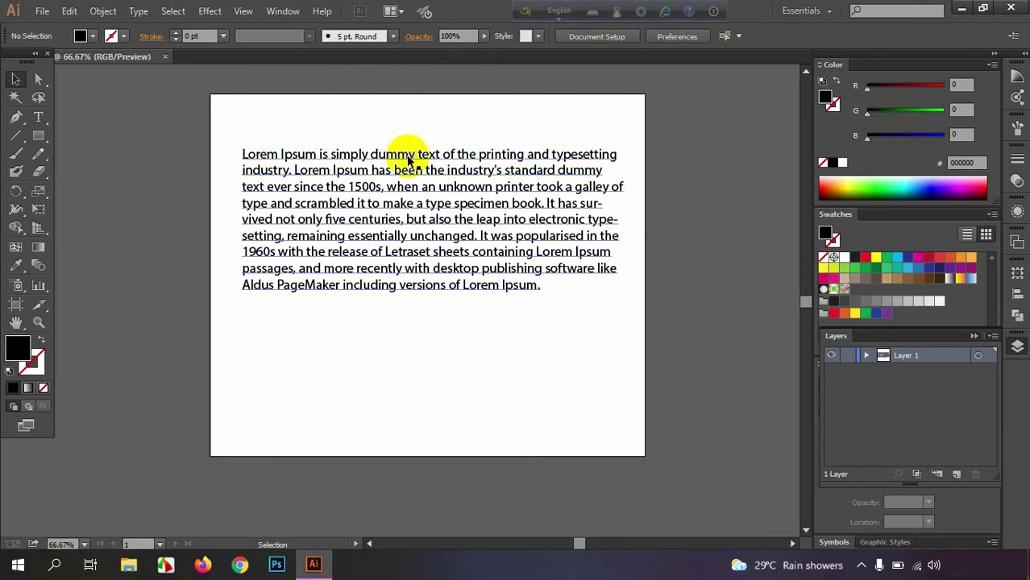
mouse_move(409, 160)
left_mouse_down()
mouse_move(404, 124)
mouse_move(390, 300)
left_mouse_up()
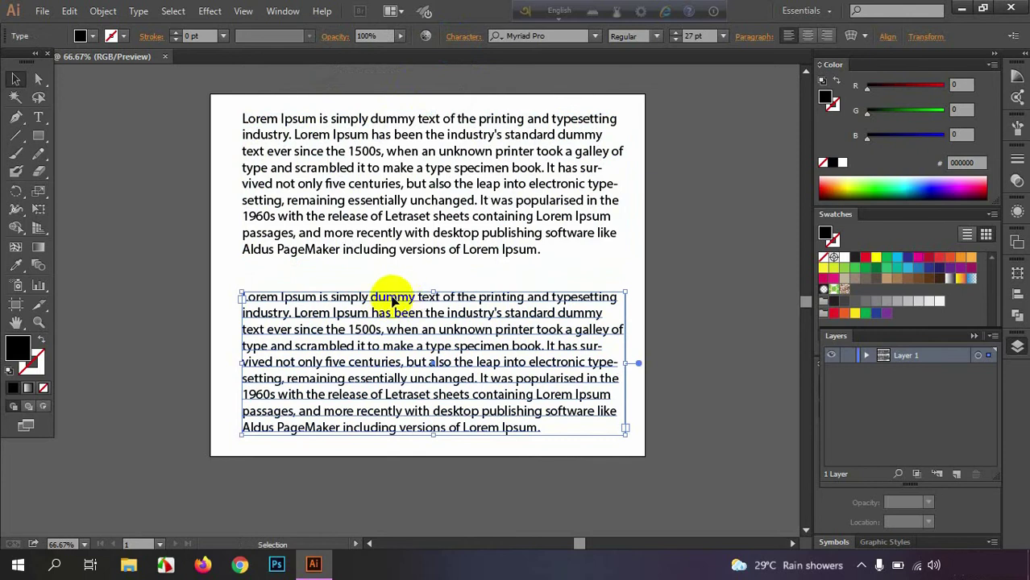
left_click(472, 36)
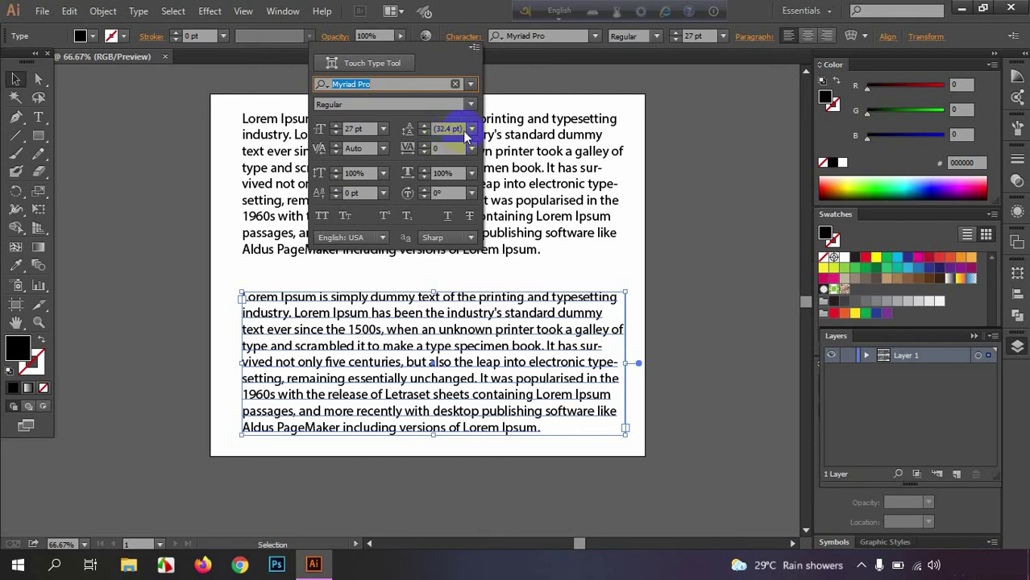
- Set the lower paragraph's leading to 27*1.5 and extend its frame so all lines show
left_click_drag(461, 129, 434, 130)
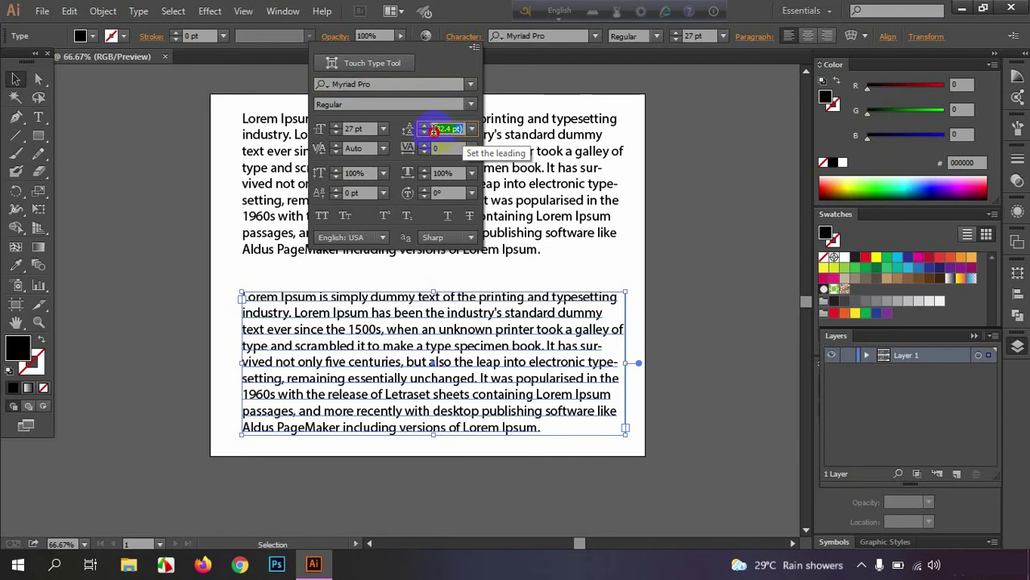
type("2")
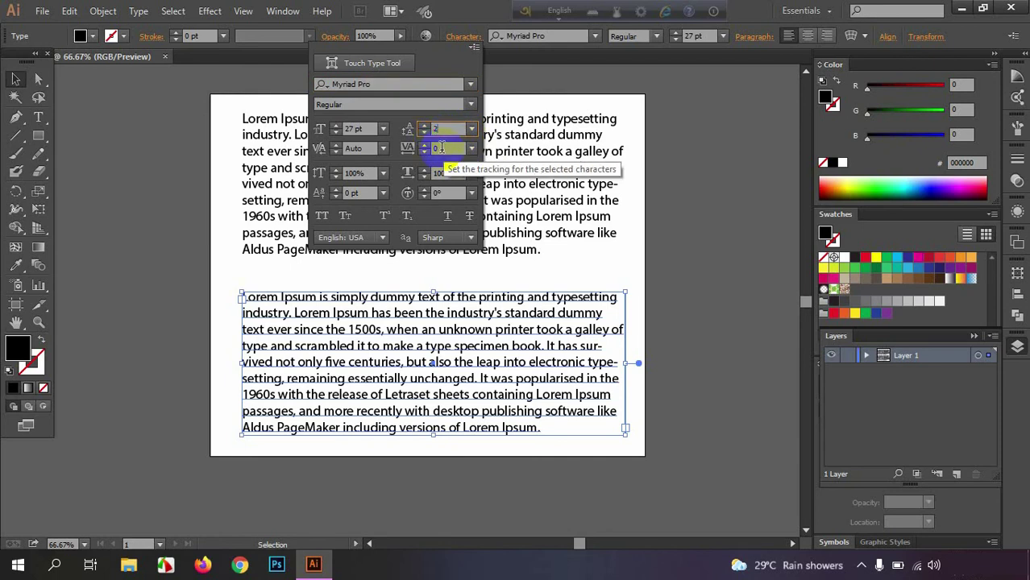
type("7*")
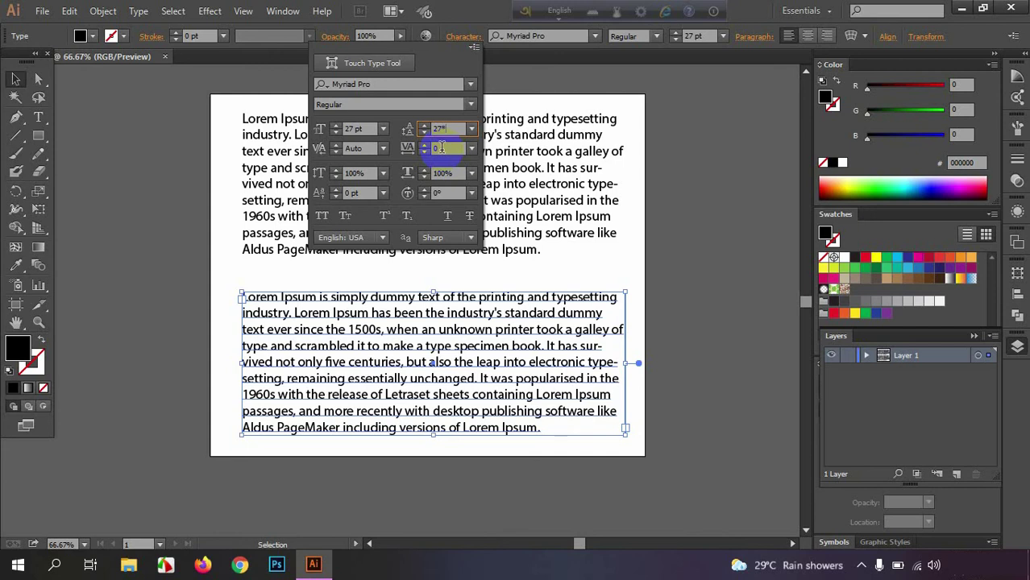
type("1.5")
key("Return")
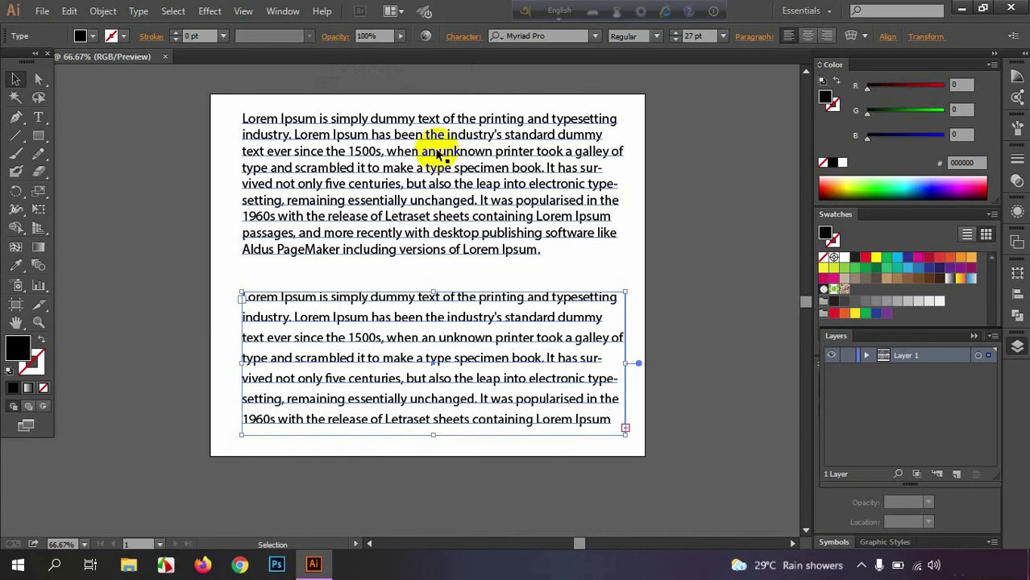
scroll(436, 421, "down", 2)
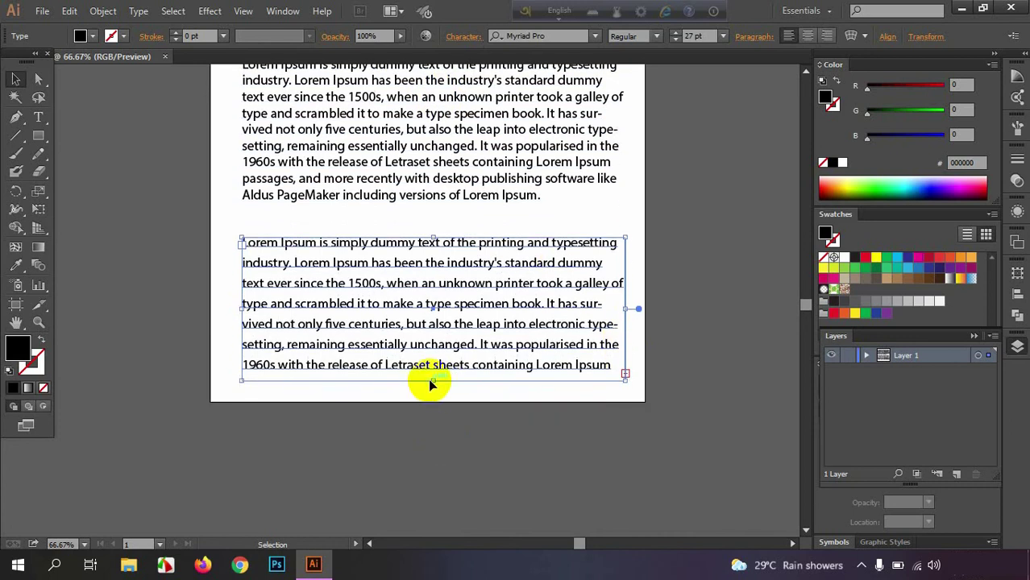
mouse_move(430, 382)
left_mouse_down()
mouse_move(431, 436)
mouse_move(432, 421)
left_mouse_up()
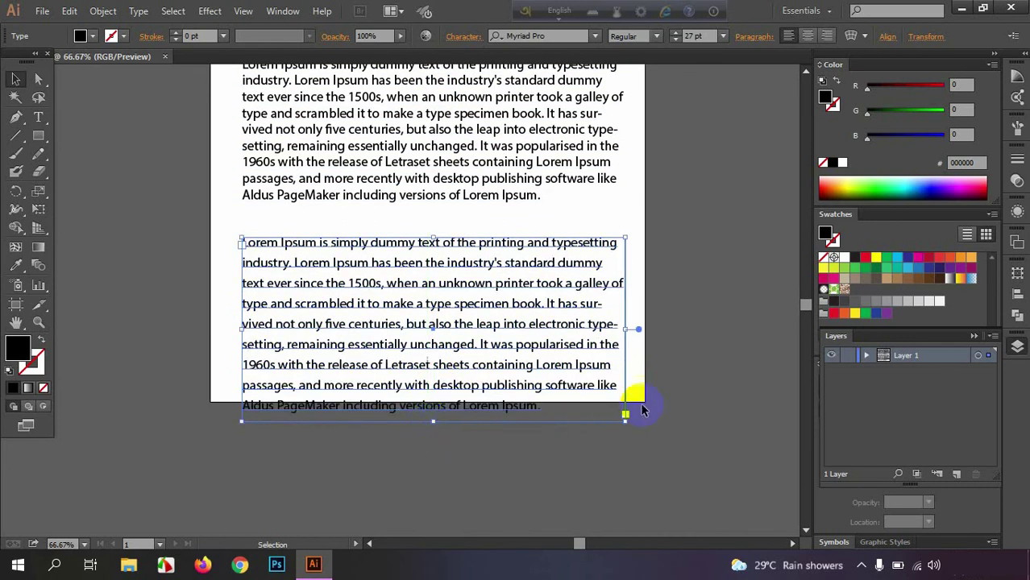
- Nudge both text frames upward, moving the original paragraph to the top of the artboard
left_click_drag(562, 345, 553, 331)
left_click(657, 316)
scroll(657, 316, "up", 2)
left_click_drag(528, 236, 528, 228)
left_click(651, 264)
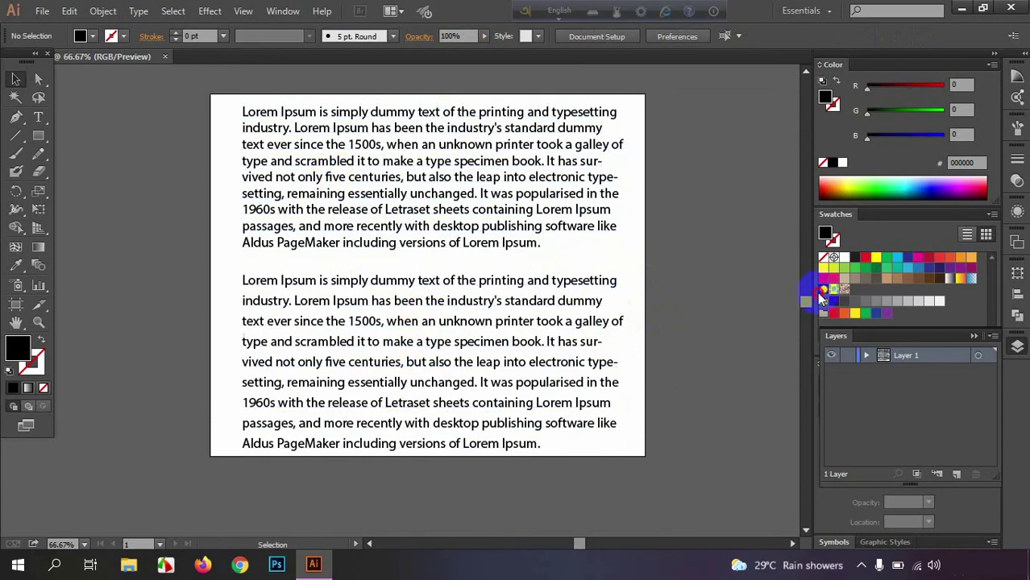
left_click(336, 156)
left_click(230, 158)
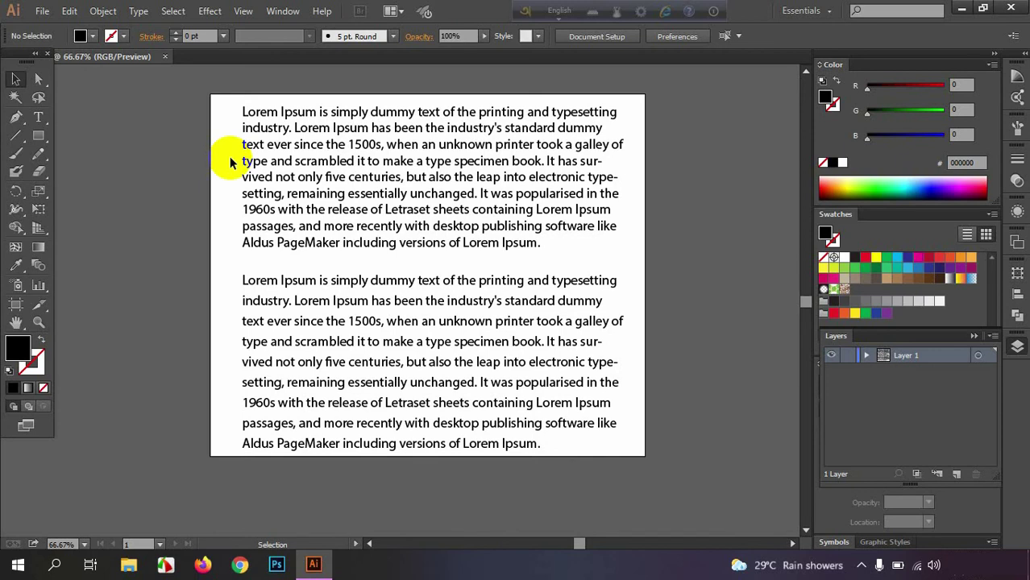
left_click(231, 225)
left_click(266, 285)
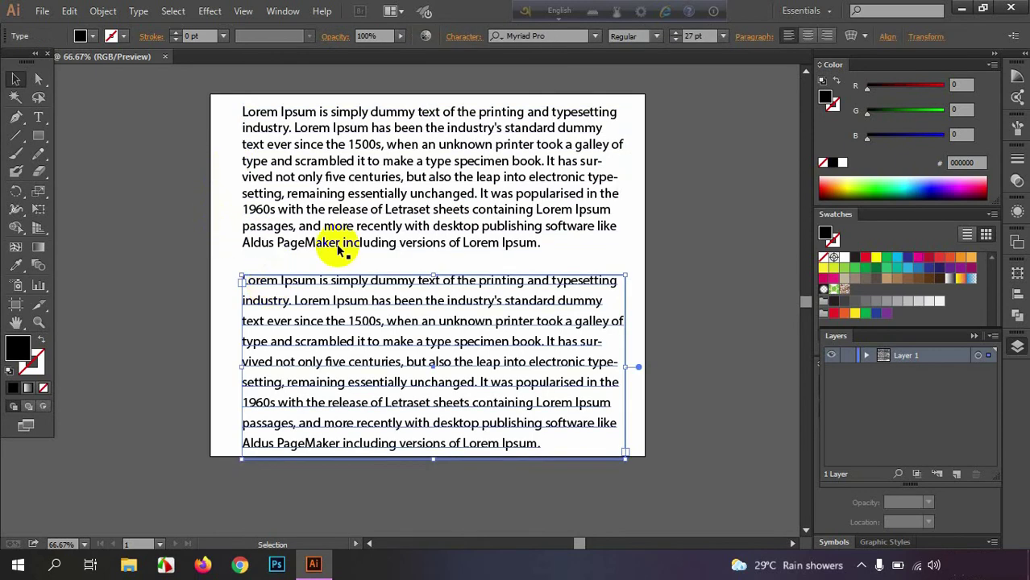
left_click(379, 230)
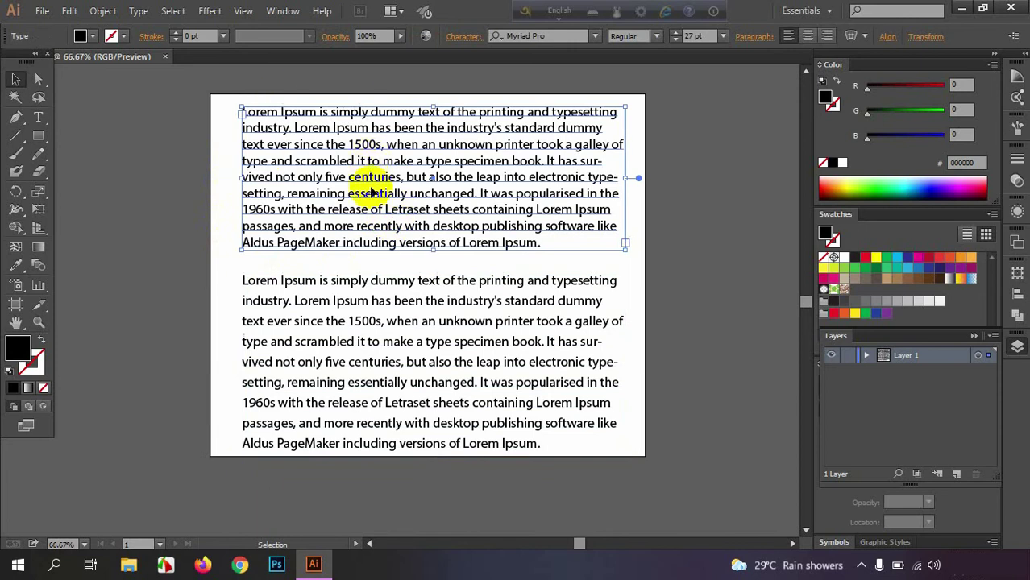
left_click(401, 284)
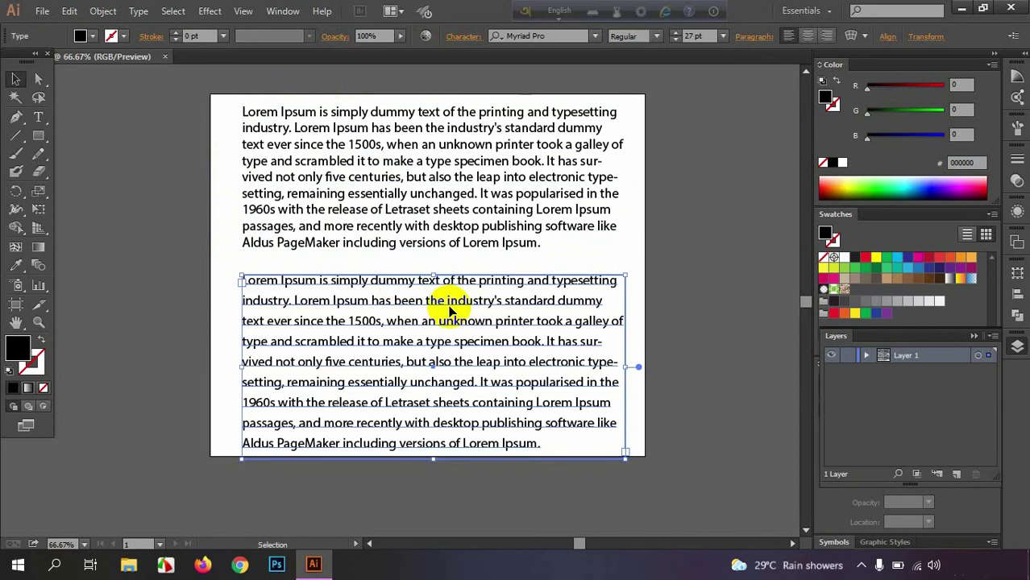
scroll(449, 308, "down", 1)
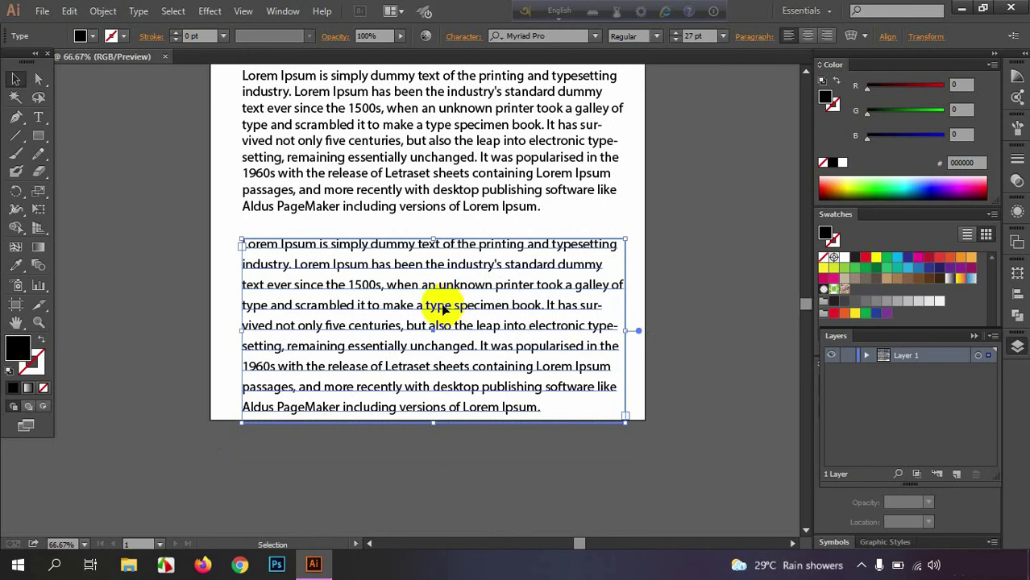
left_click(163, 232)
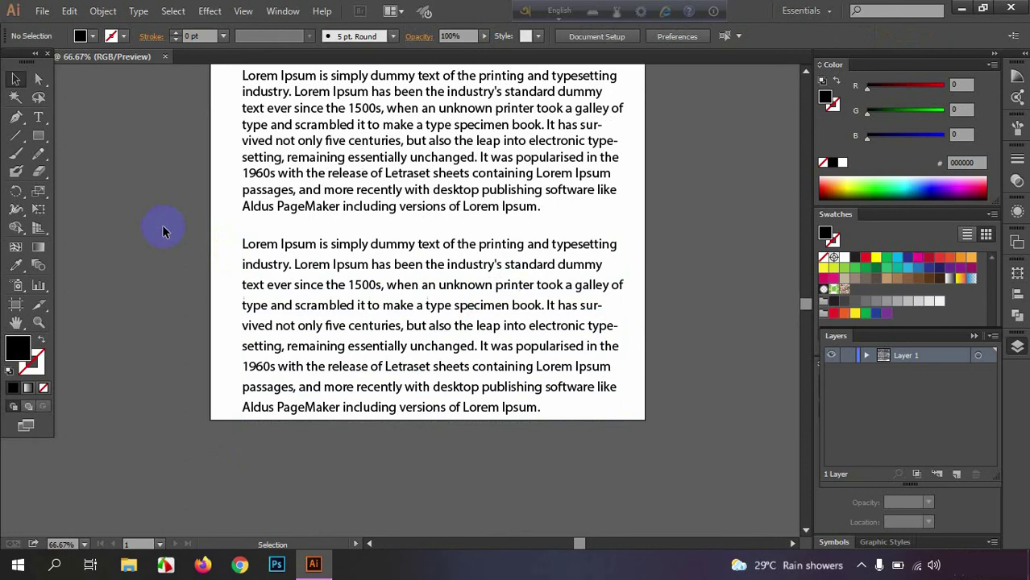
- Move the remaining paragraph to the artboard top and try Optical kerning before returning to Auto
left_click_drag(344, 271, 327, 153)
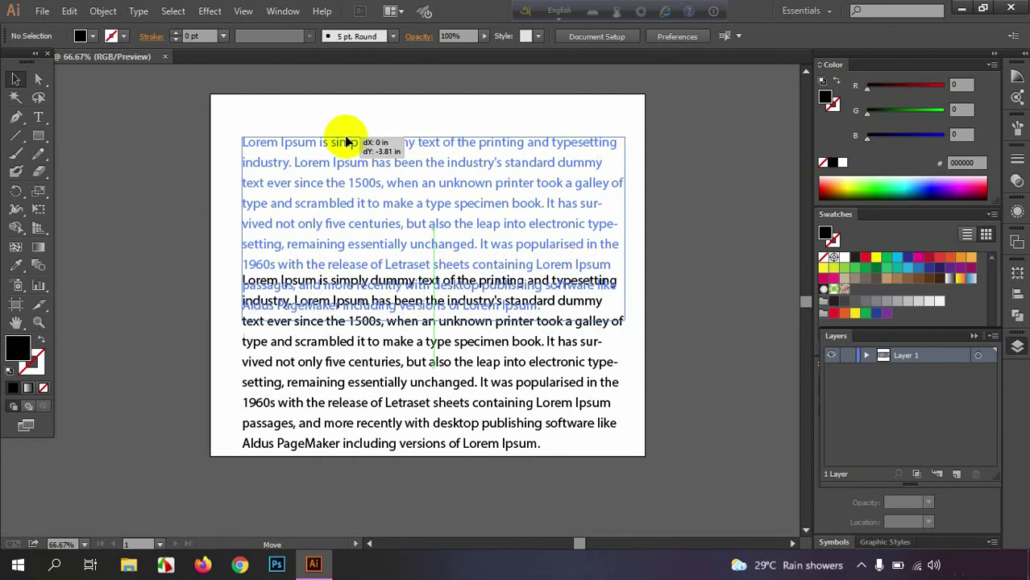
left_click(464, 36)
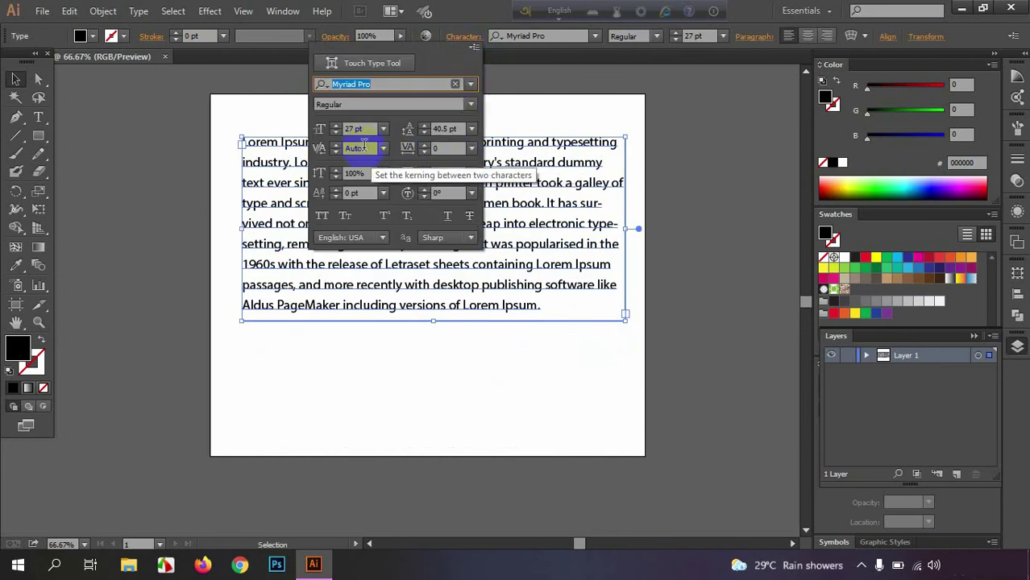
left_click(365, 149)
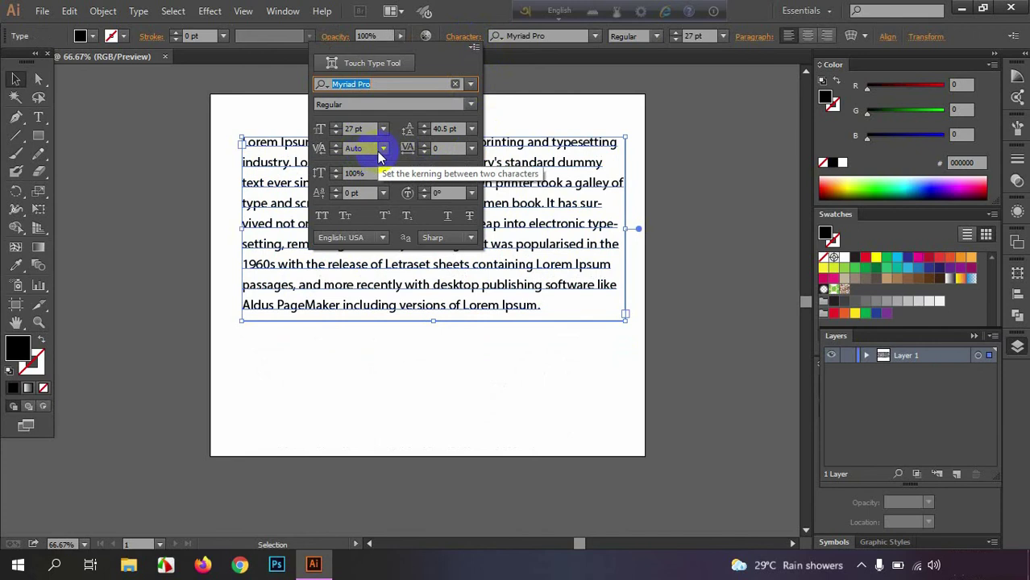
left_click(382, 151)
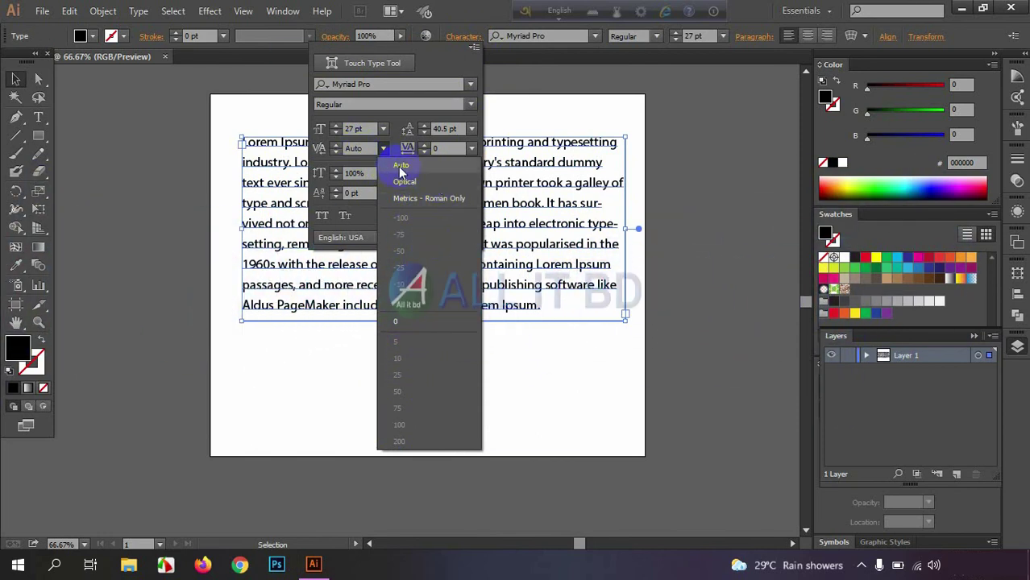
left_click(427, 182)
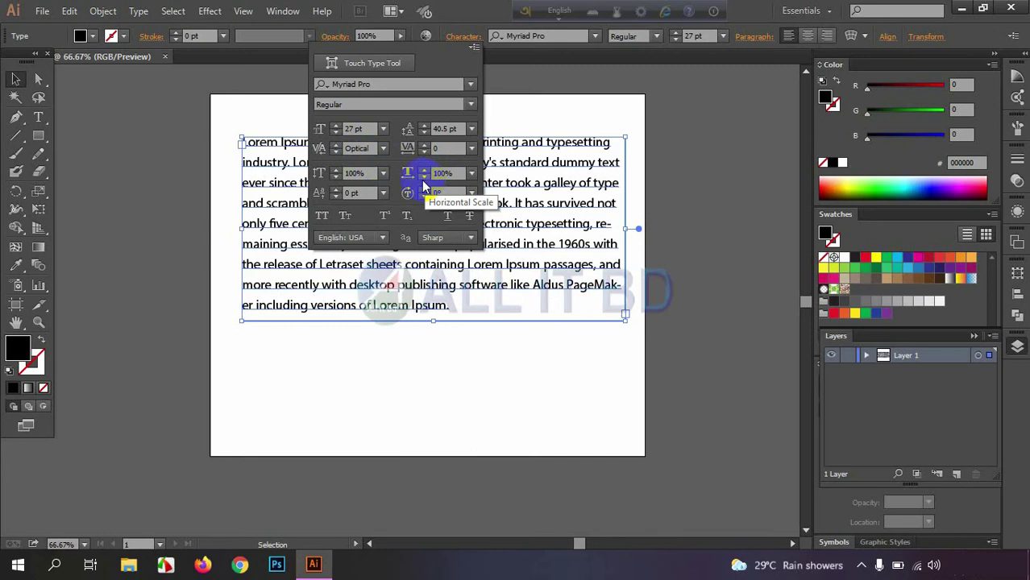
left_click(383, 150)
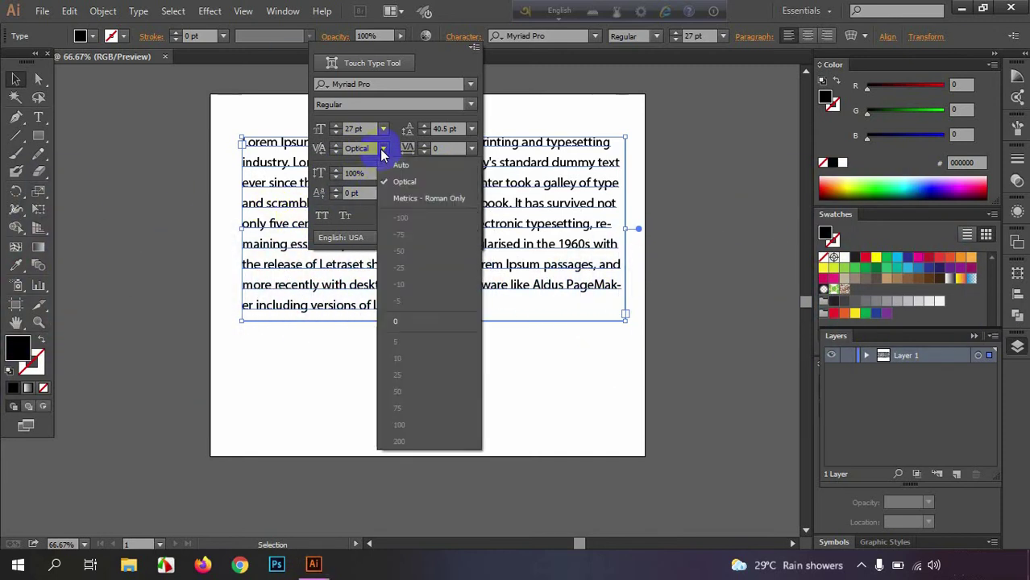
left_click(401, 164)
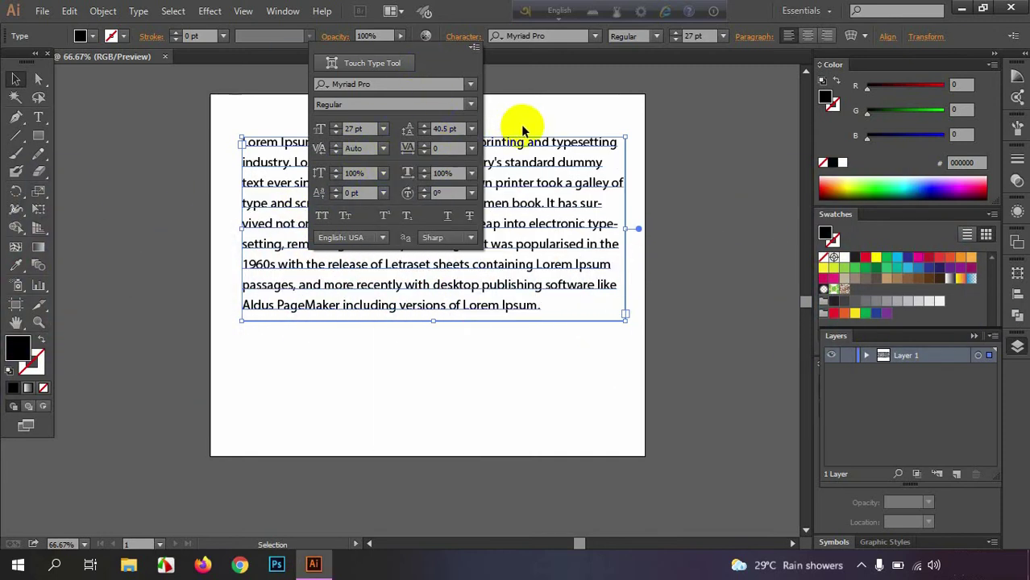
left_click(575, 250)
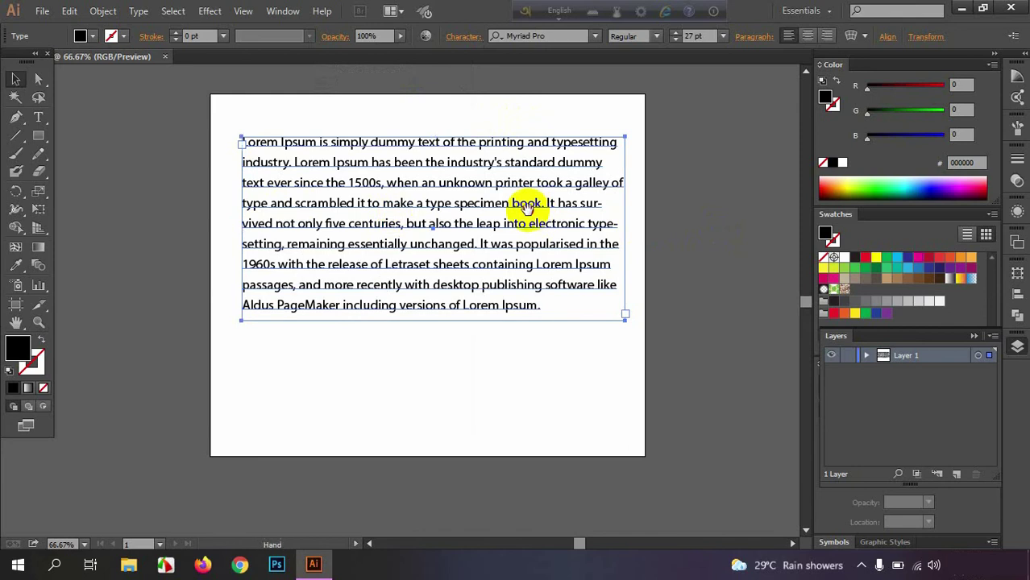
- Open the Character panel with Ctrl+T and turn on Show Options for the paragraph
left_click_drag(527, 206, 351, 210)
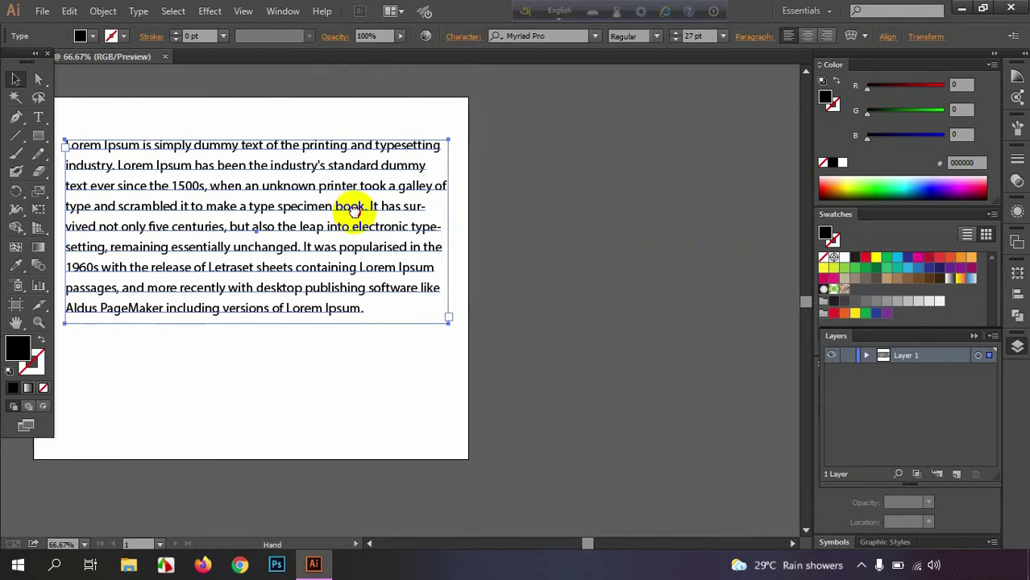
left_click(463, 37)
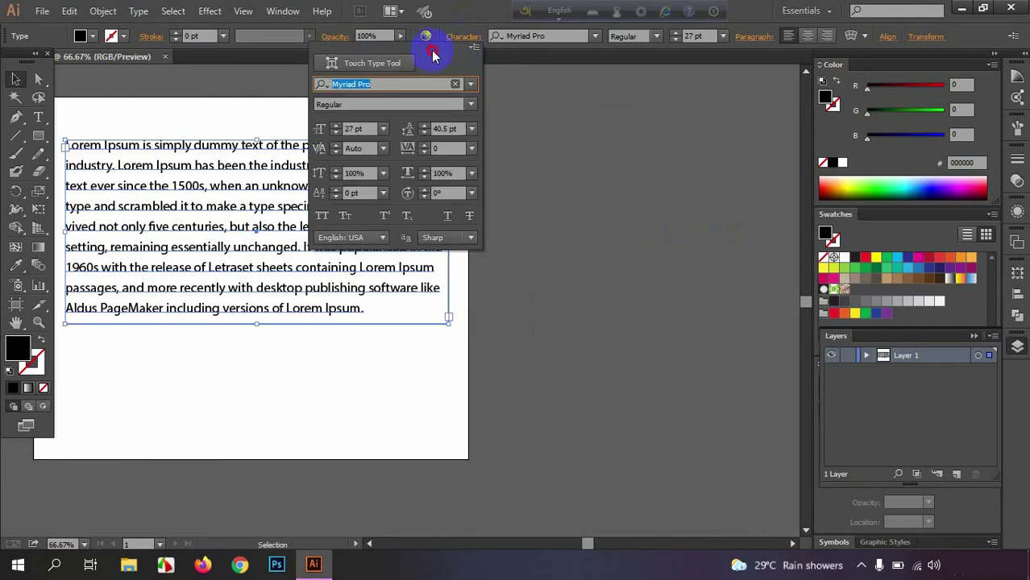
left_click(572, 139)
key("ctrl+t")
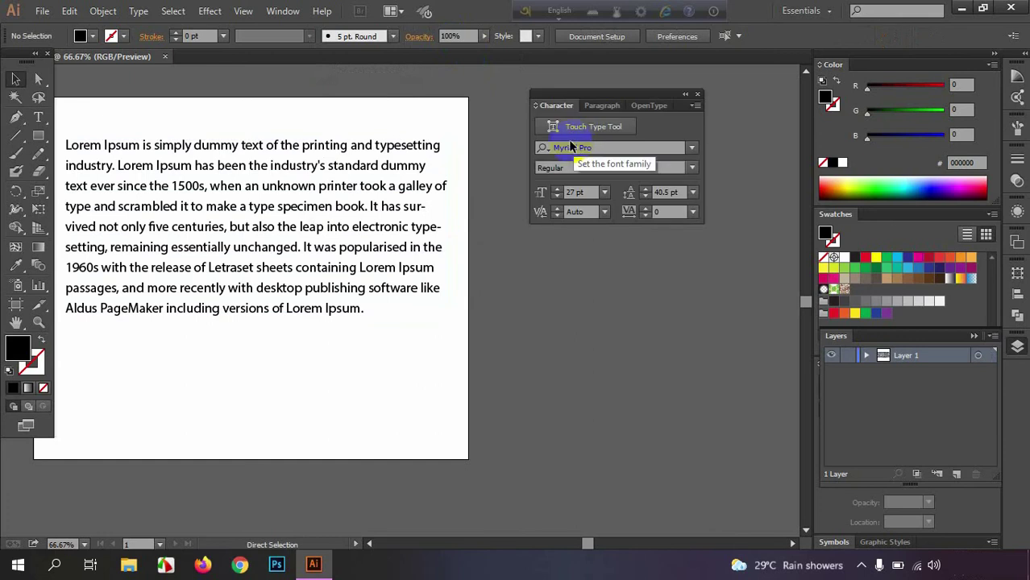
left_click(410, 145)
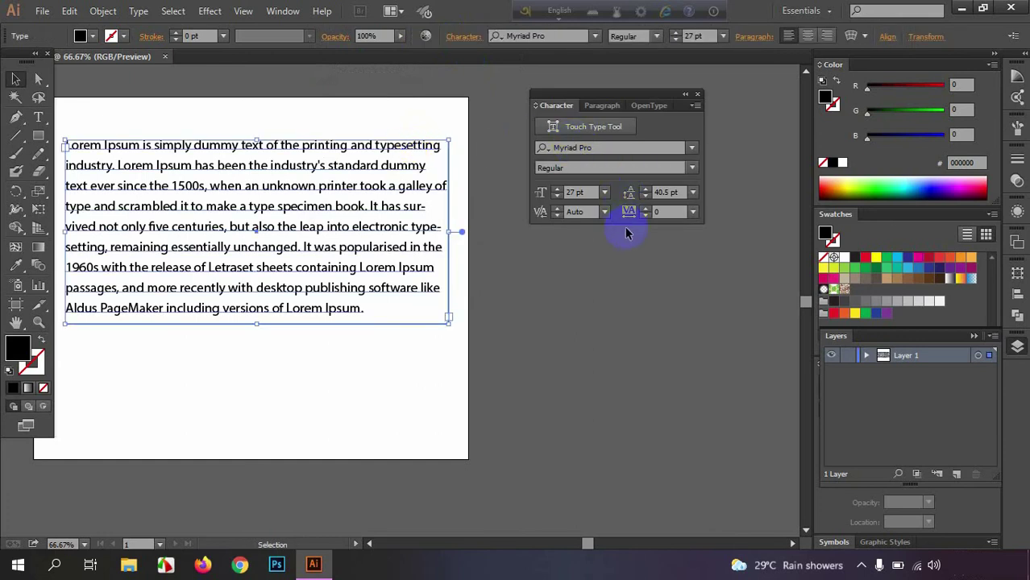
left_click(694, 106)
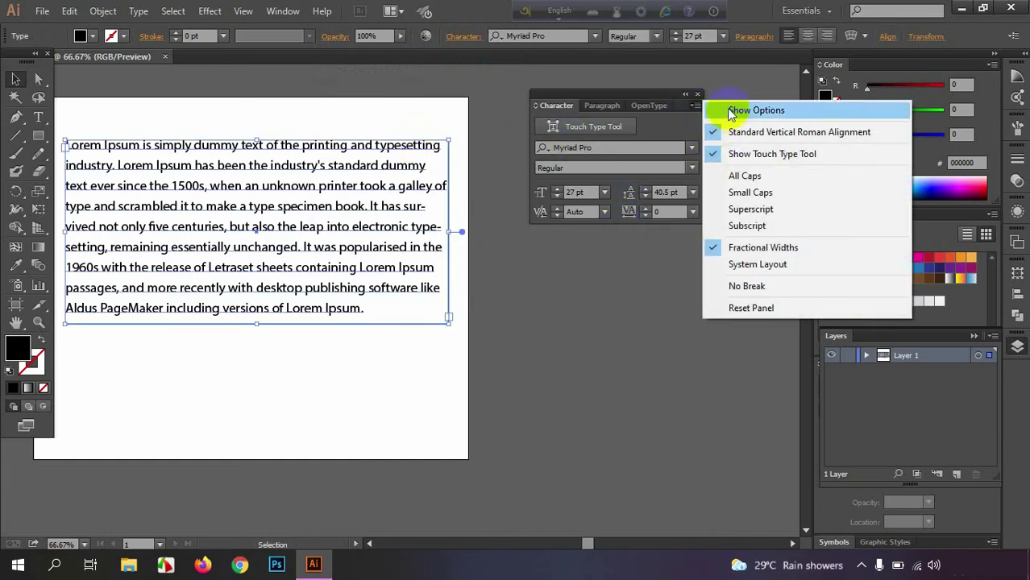
left_click(717, 107)
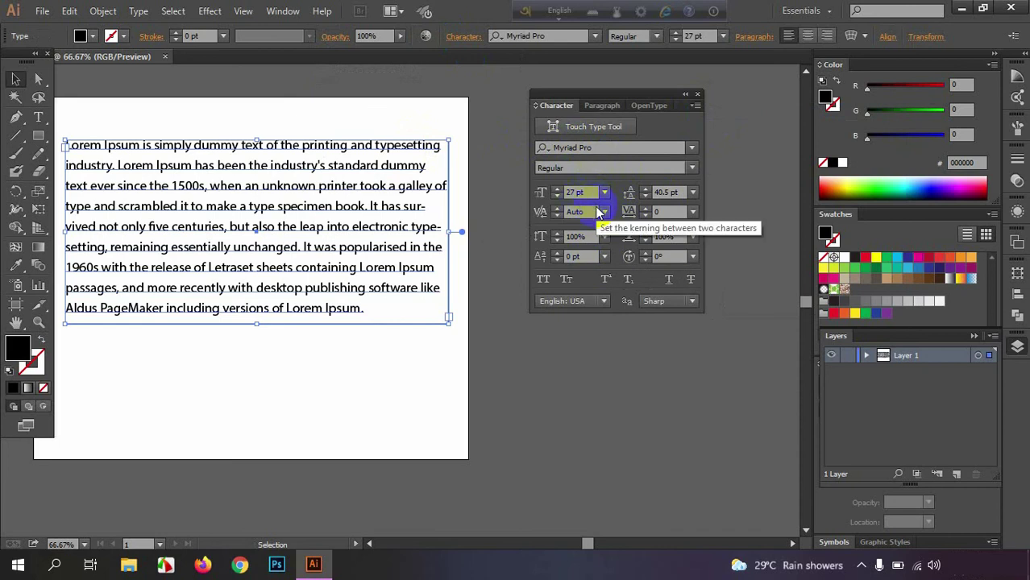
- Switch the paragraph's kerning to Optical, then back to Auto
left_click(604, 212)
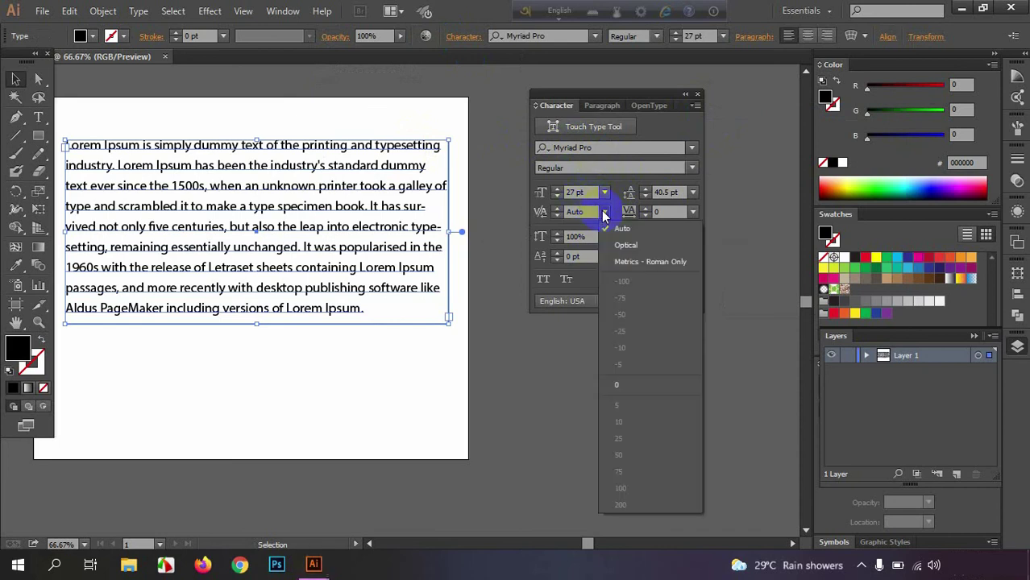
left_click(641, 245)
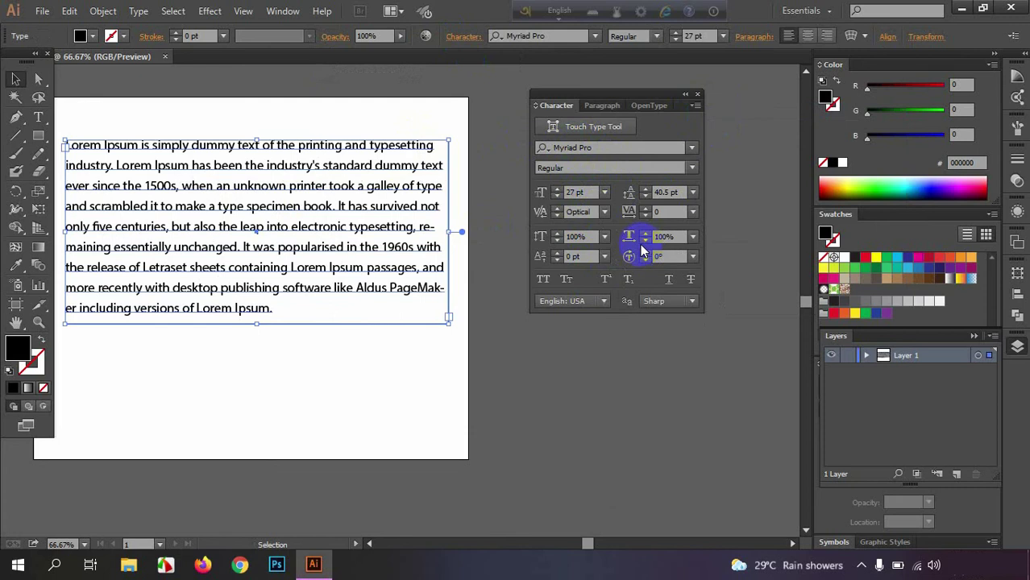
left_click(604, 212)
left_click(609, 229)
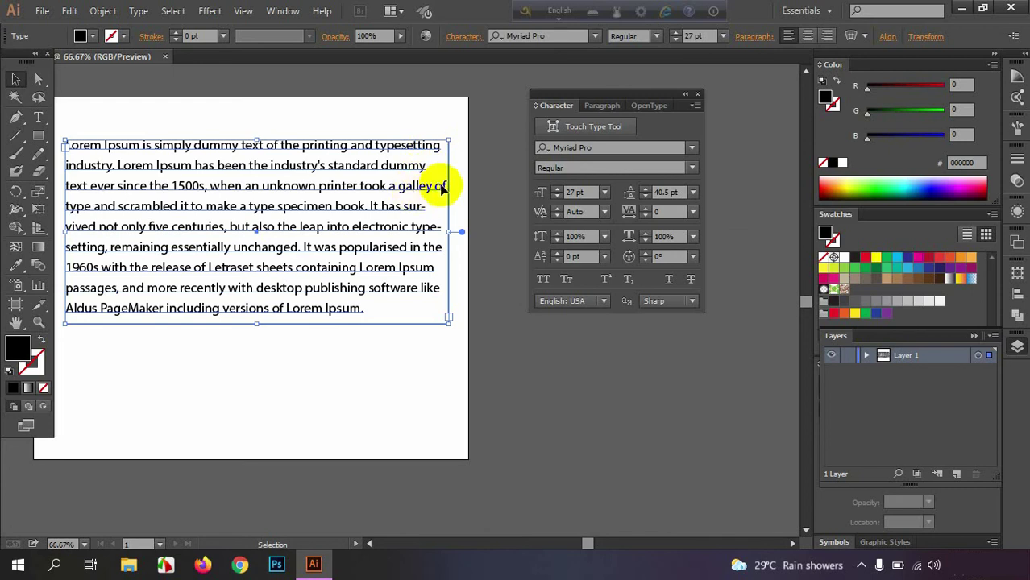
left_click(605, 212)
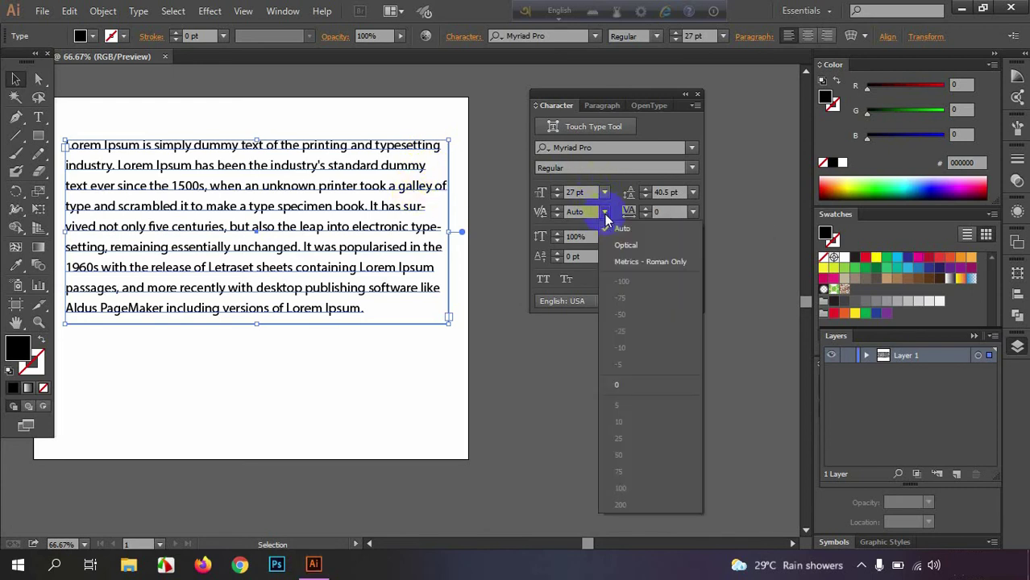
left_click(616, 238)
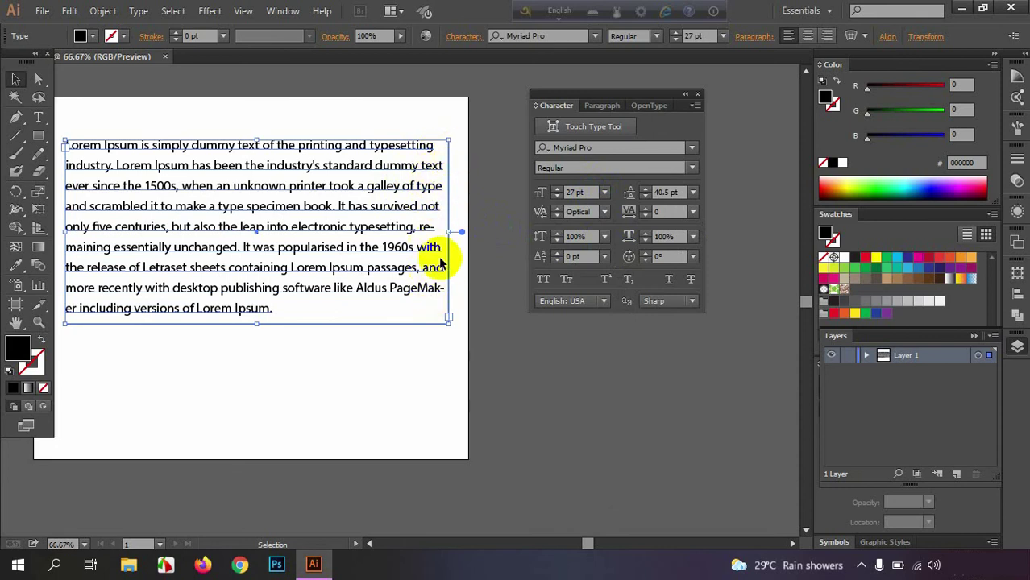
left_click(604, 212)
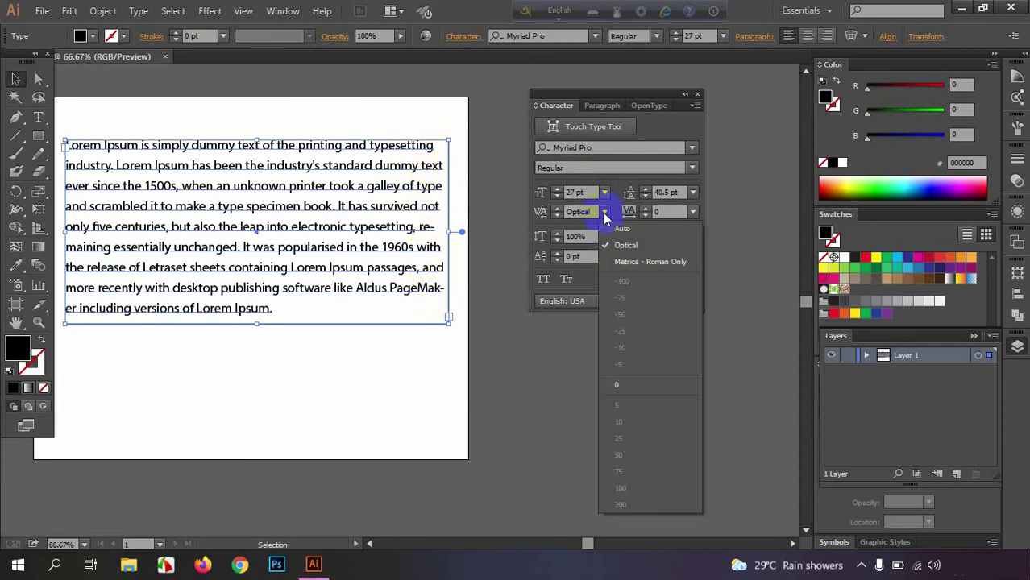
left_click(643, 384)
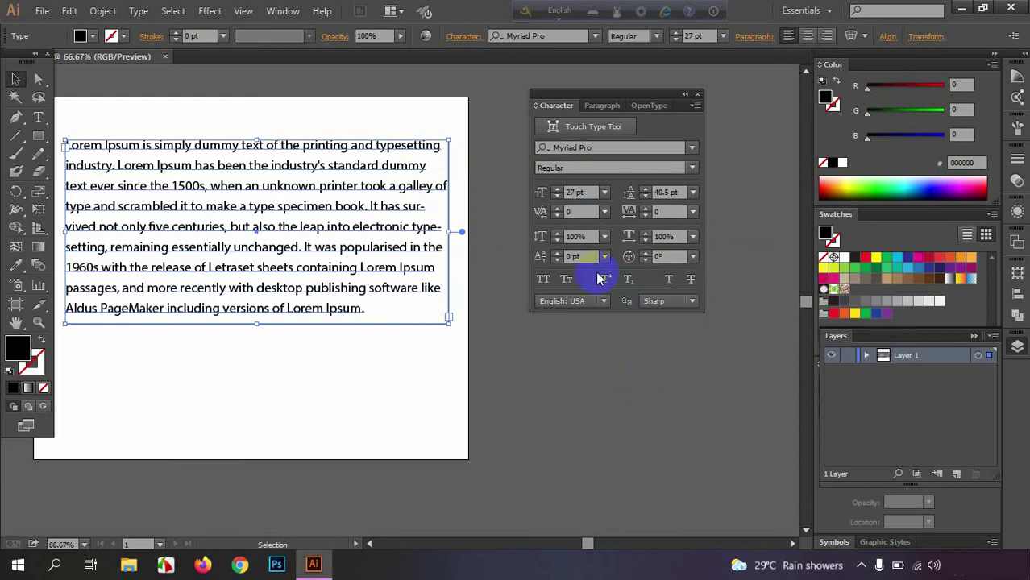
left_click(604, 212)
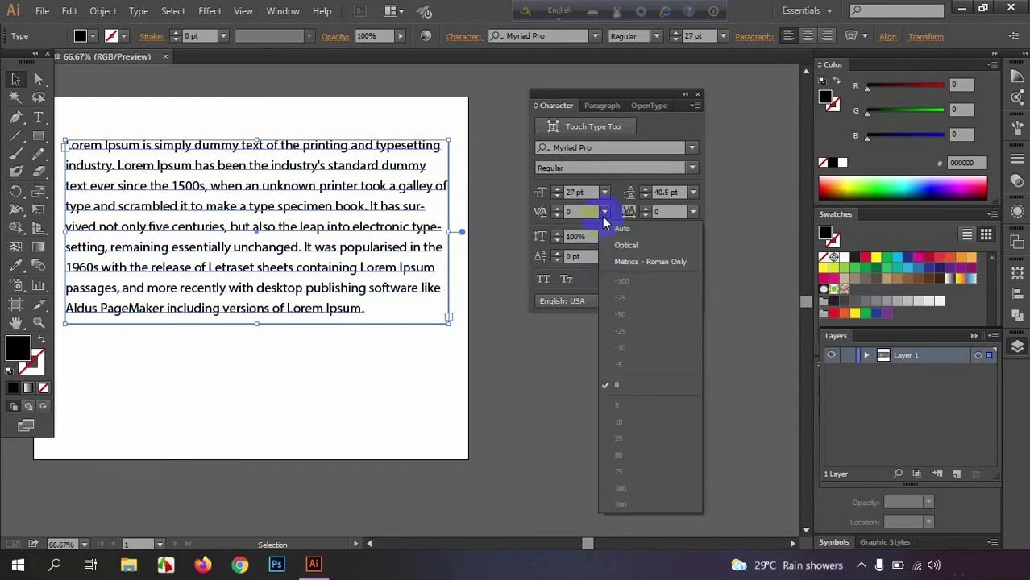
left_click(616, 263)
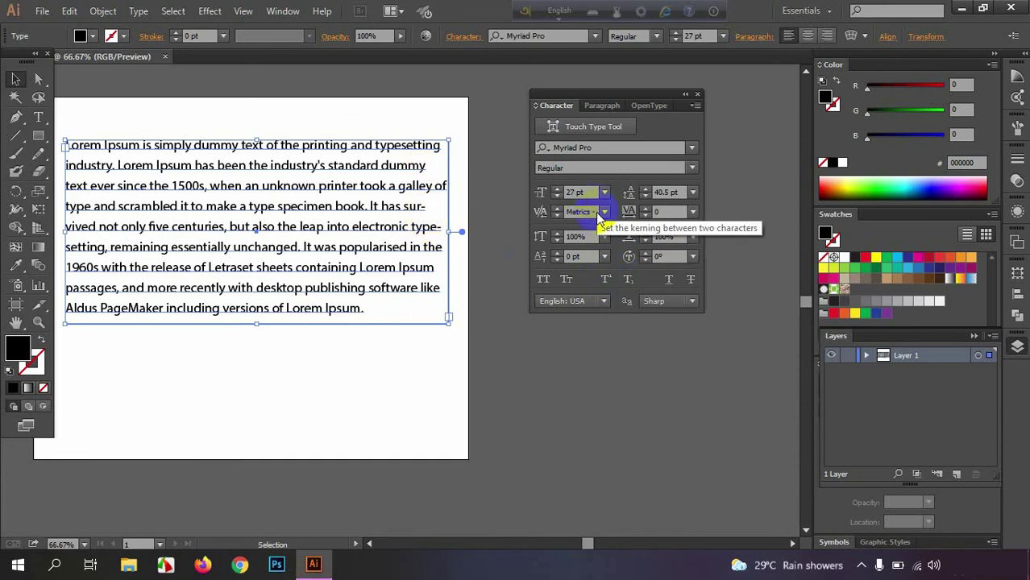
left_click(605, 212)
left_click(617, 231)
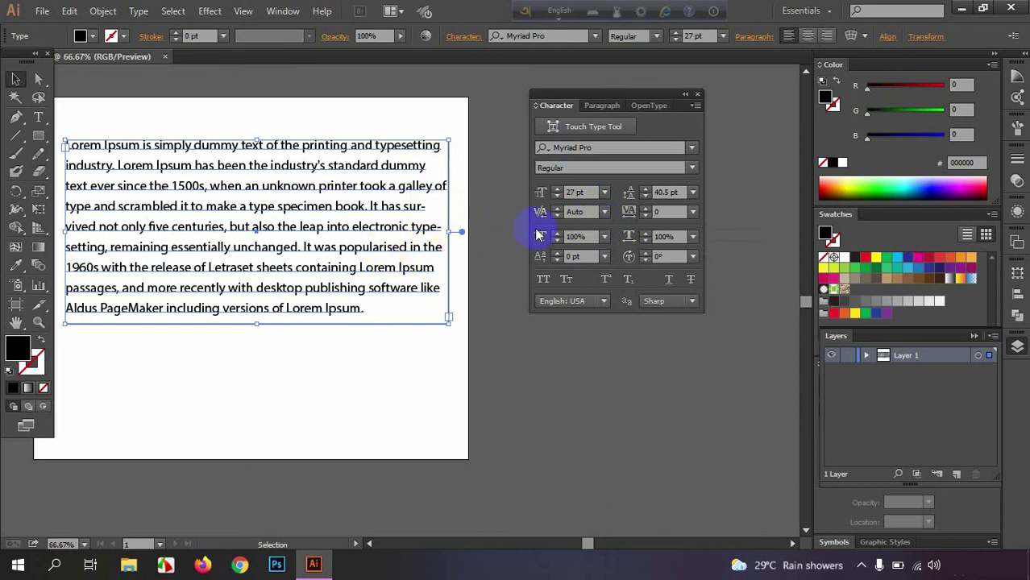
left_click(582, 193)
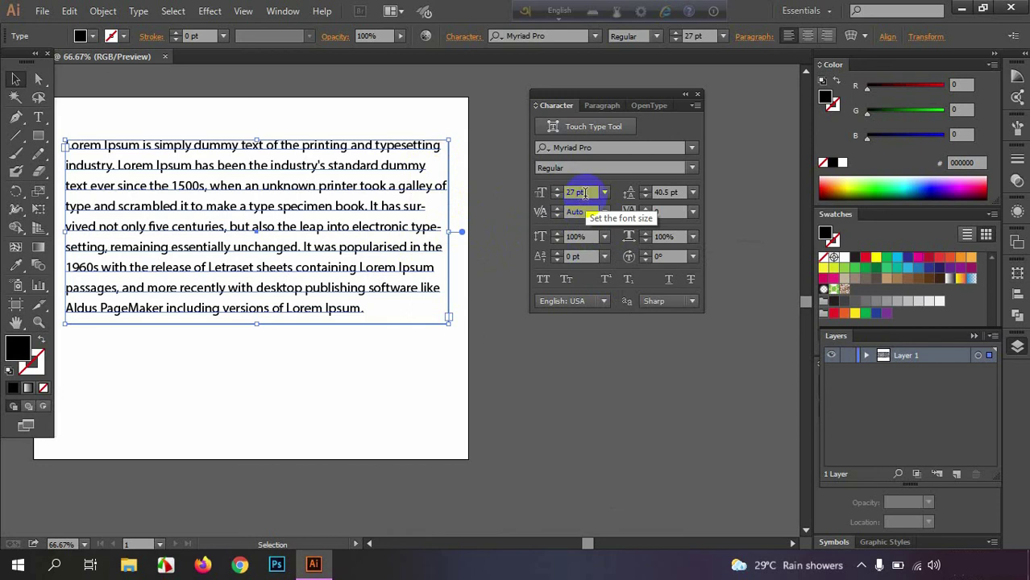
left_click(635, 228)
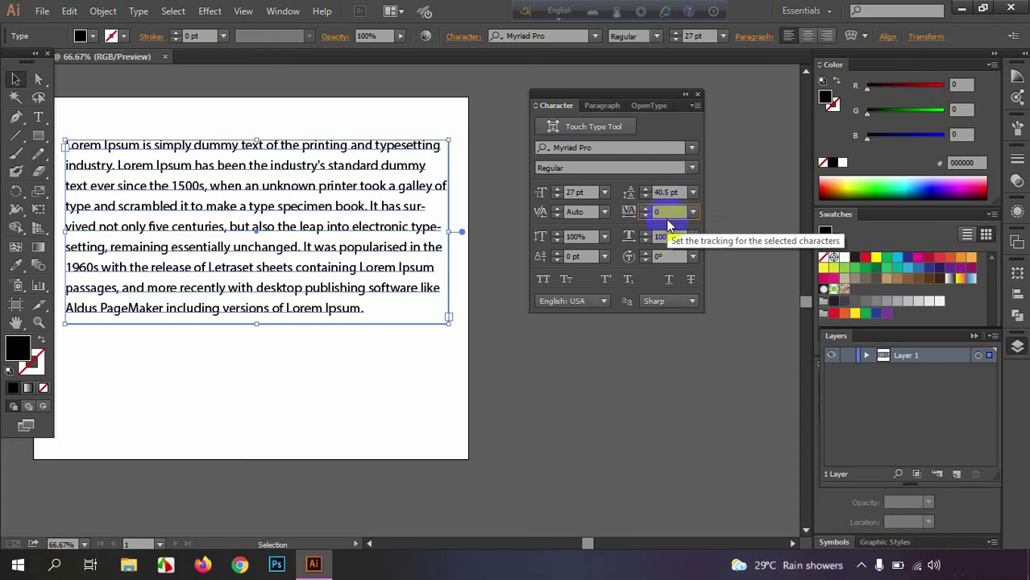
- Scroll the tracking value up and down to preview tighter and wider letter spacing
left_click(665, 211)
scroll(666, 211, "up", 1)
scroll(666, 211, "up", 2)
scroll(666, 211, "up", 2)
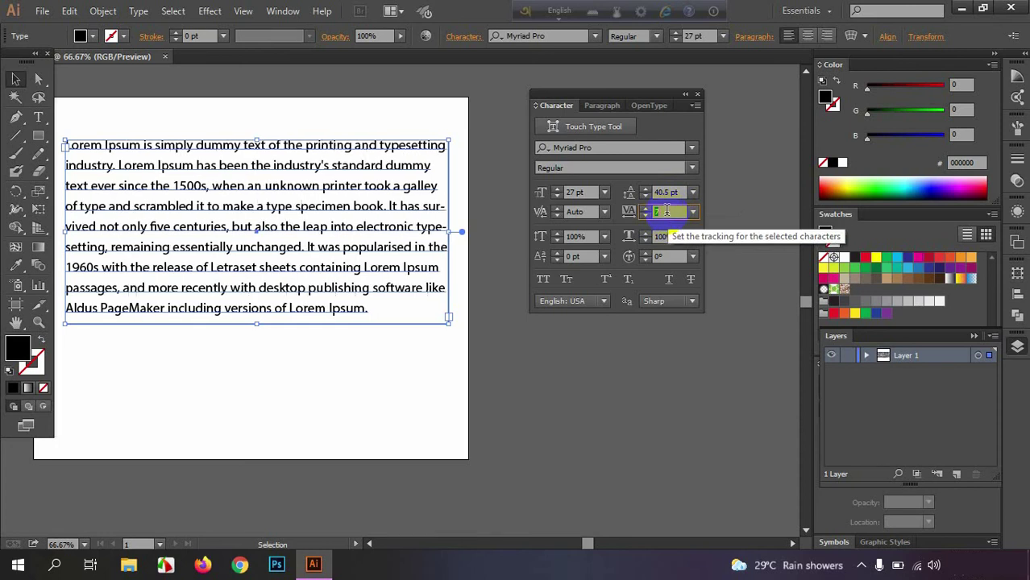
scroll(666, 211, "up", 2)
scroll(666, 212, "up", 1)
scroll(666, 211, "up", 1)
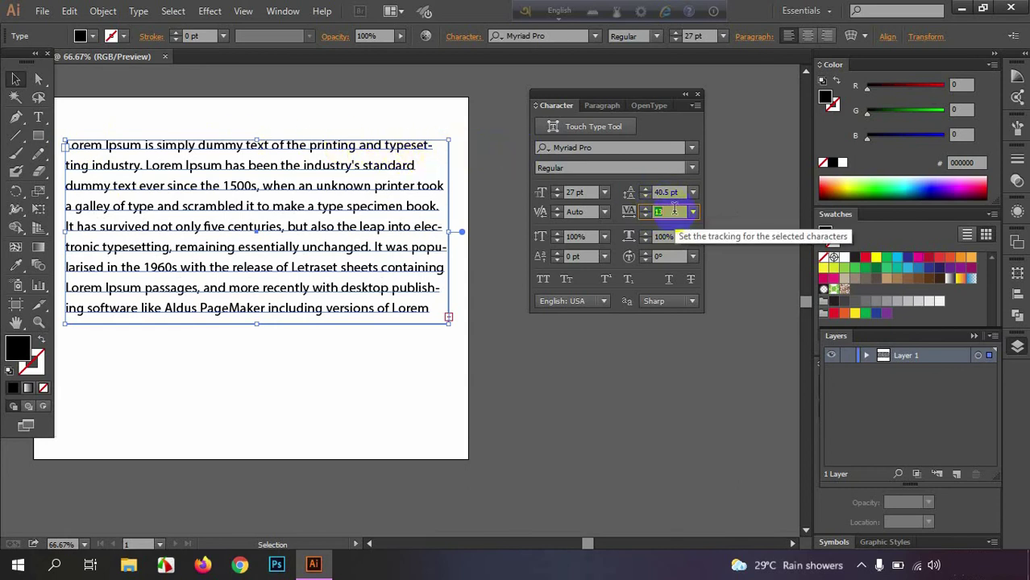
scroll(674, 210, "down", 2)
scroll(673, 210, "down", 2)
scroll(673, 210, "down", 2)
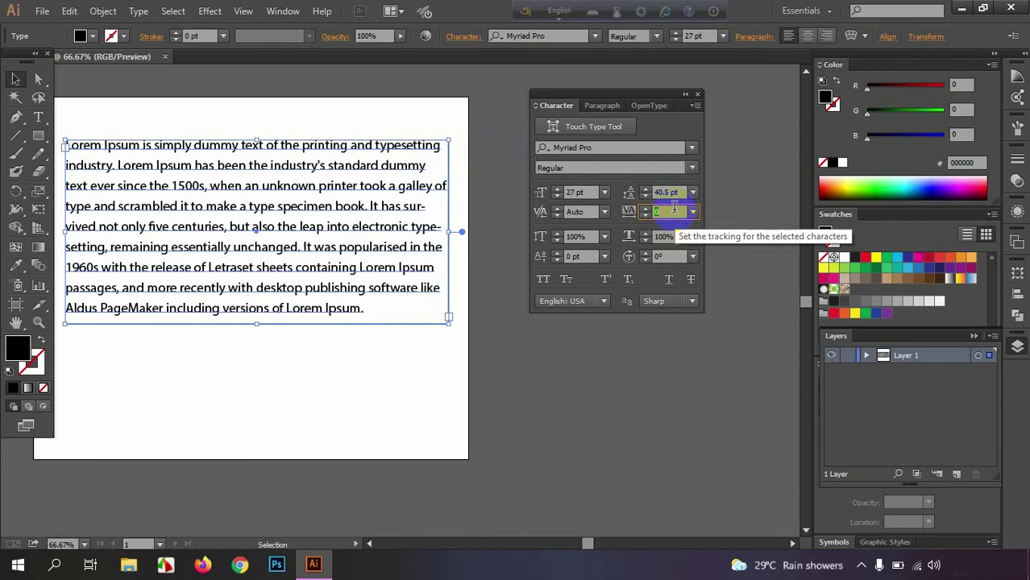
scroll(674, 209, "down", 2)
scroll(674, 209, "down", 2)
scroll(674, 210, "down", 2)
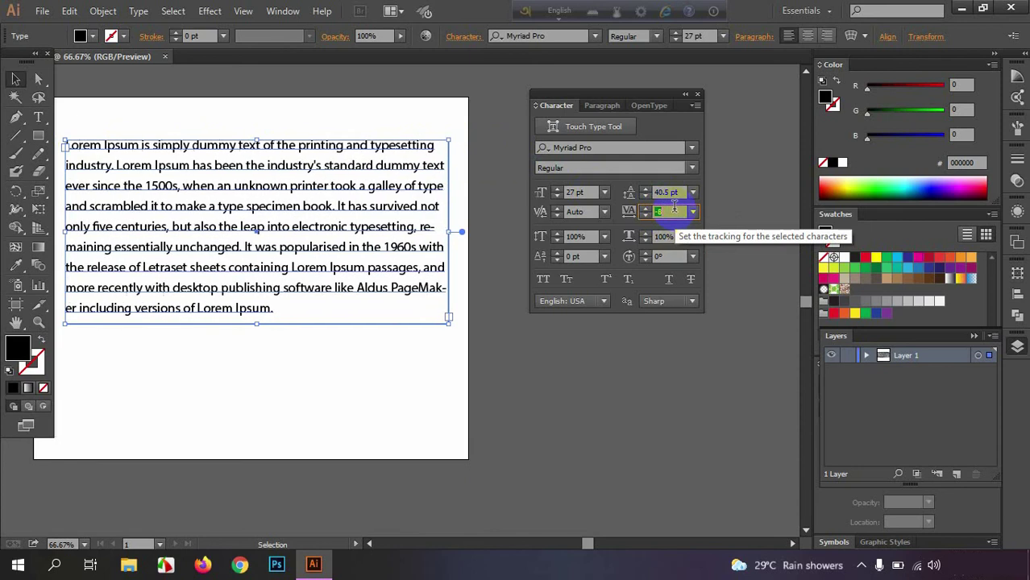
scroll(674, 209, "down", 1)
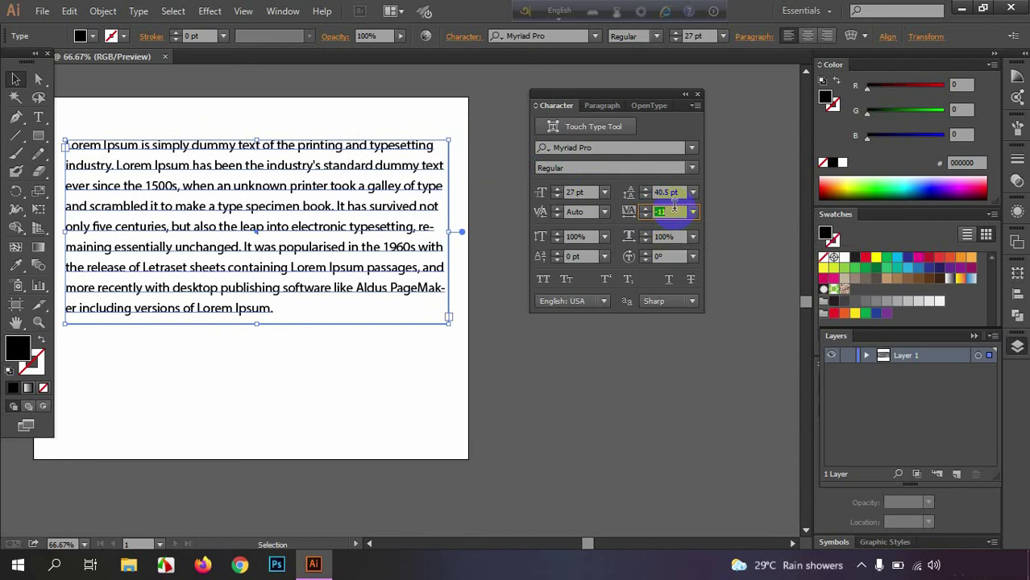
scroll(674, 208, "down", 1)
scroll(673, 208, "down", 1)
scroll(674, 208, "down", 1)
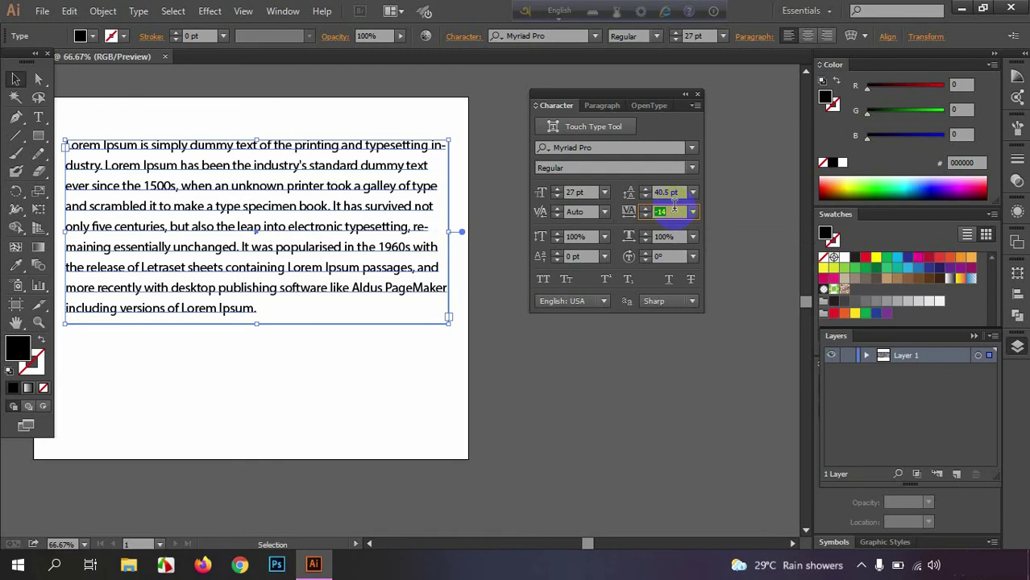
scroll(674, 208, "up", 2)
scroll(674, 208, "up", 3)
scroll(674, 207, "up", 2)
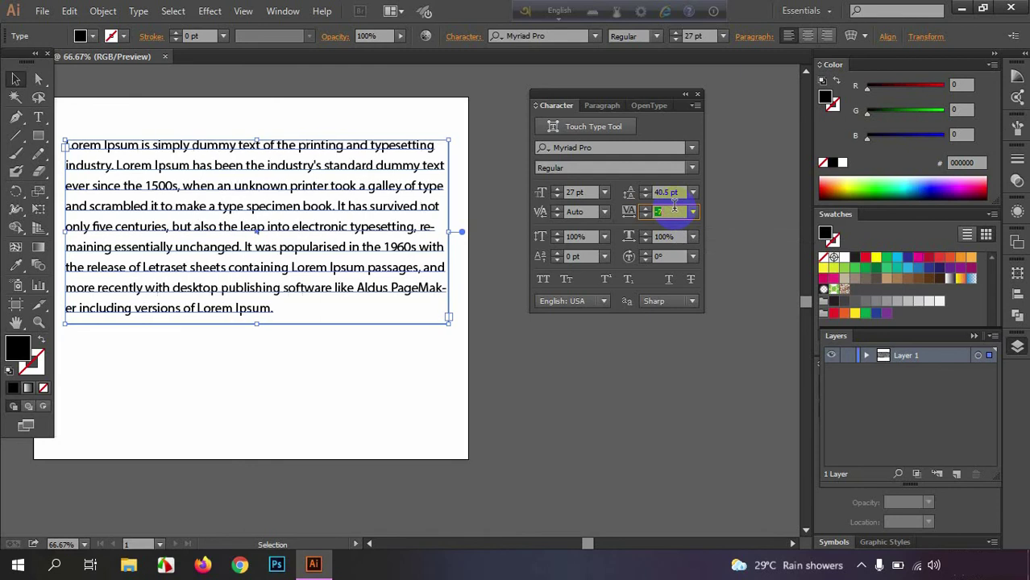
scroll(674, 208, "up", 2)
- Choose tracking 75 from the dropdown, then reset tracking to 0
left_click(693, 212)
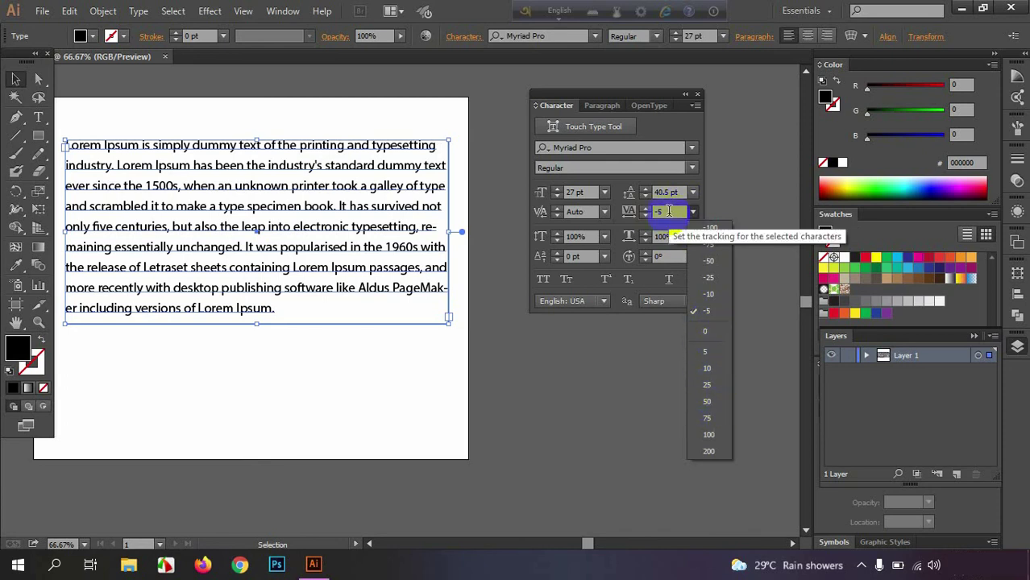
left_click(705, 418)
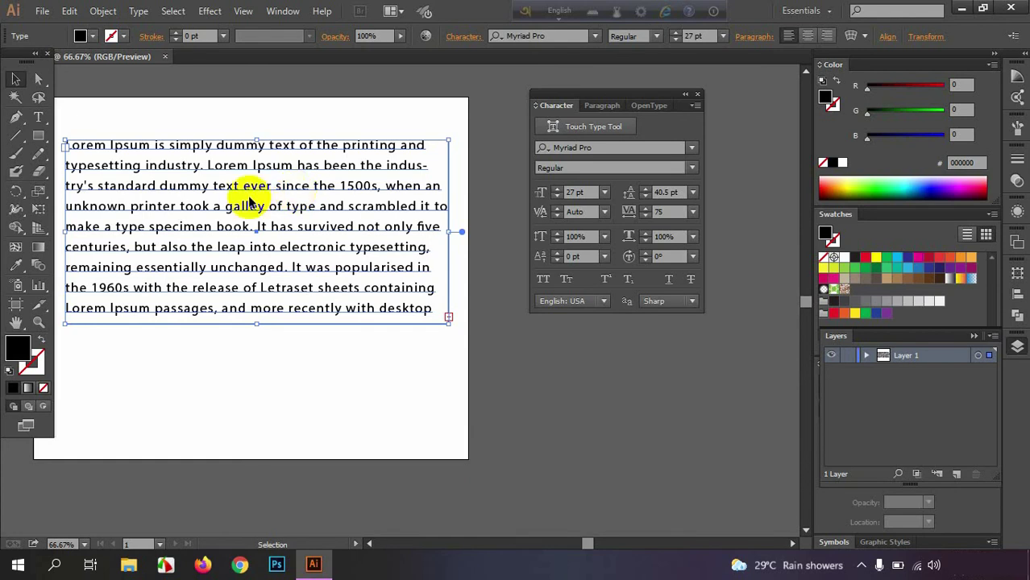
left_click(692, 211)
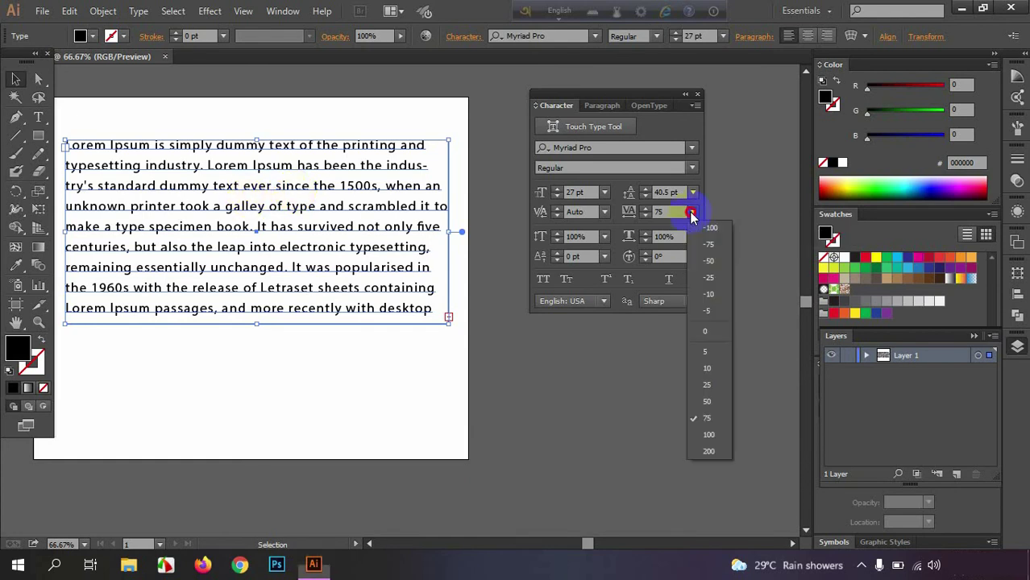
left_click(725, 336)
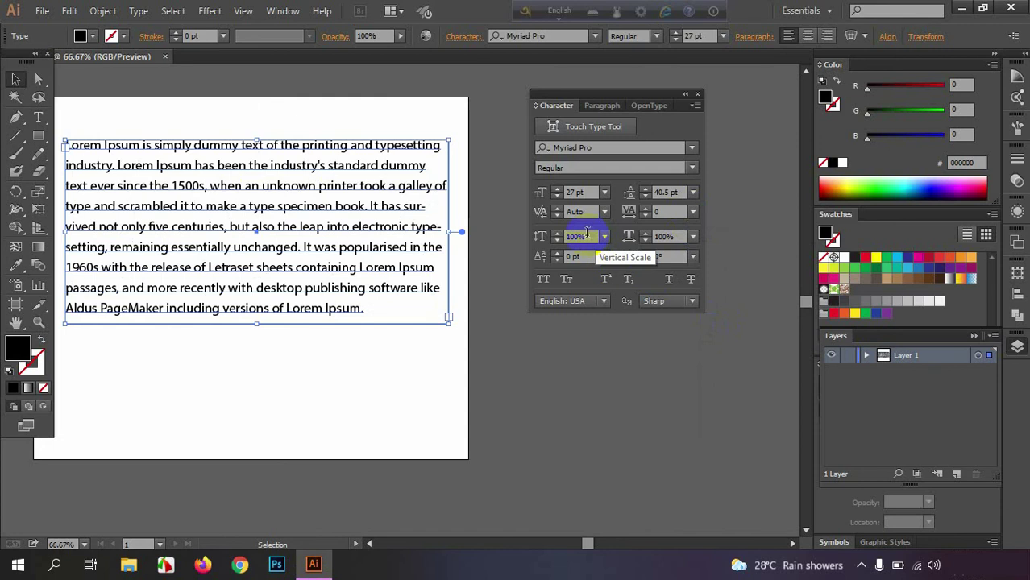
- Move the paragraph higher and select its closing words 'Lorem Ipsum'
left_click_drag(391, 211, 386, 137)
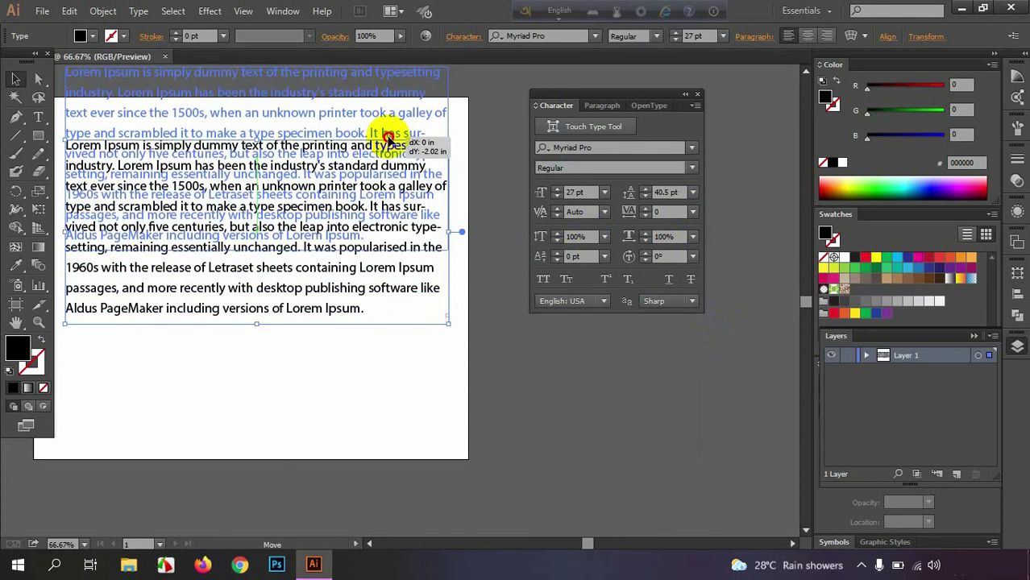
double_click(284, 234)
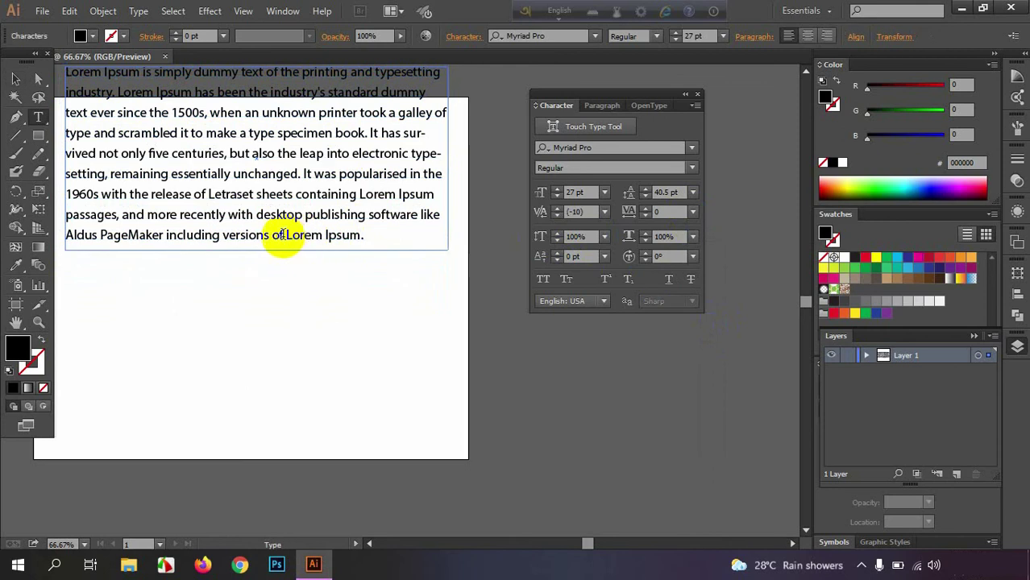
left_click_drag(287, 234, 364, 236)
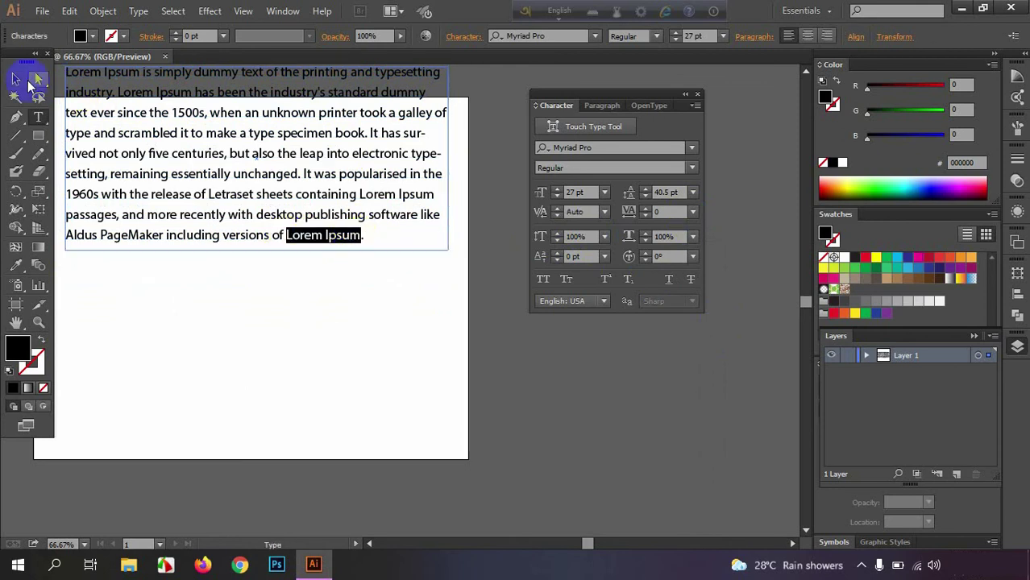
- Paste 'Lorem Ipsum' as a separate text object below the paragraph, enlarged to 61 pt
left_click(18, 79)
left_click(232, 302)
key("ctrl+v")
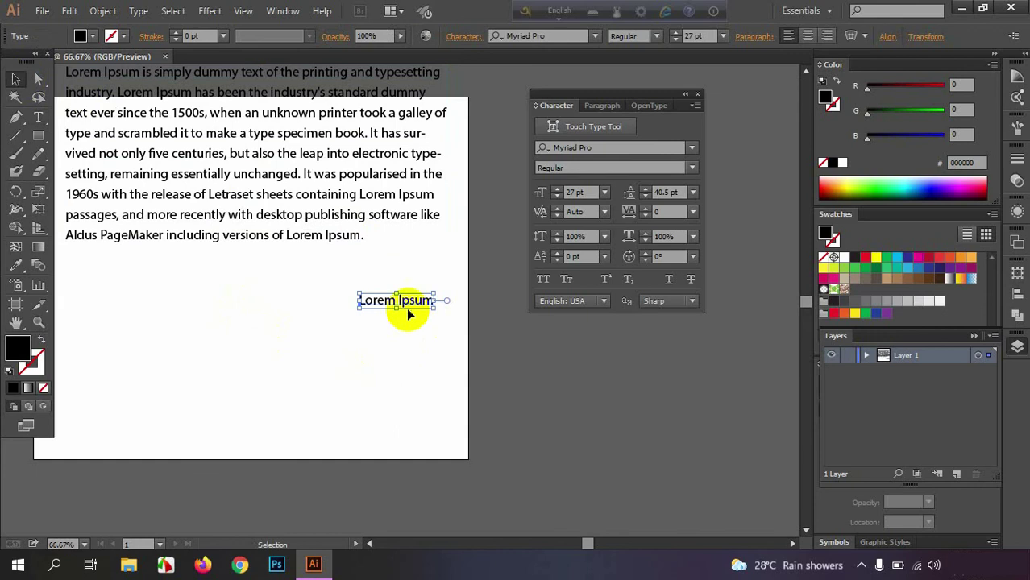
mouse_move(408, 313)
left_mouse_down()
mouse_move(322, 312)
mouse_move(389, 337)
mouse_move(385, 288)
left_mouse_up()
key("ctrl+plus")
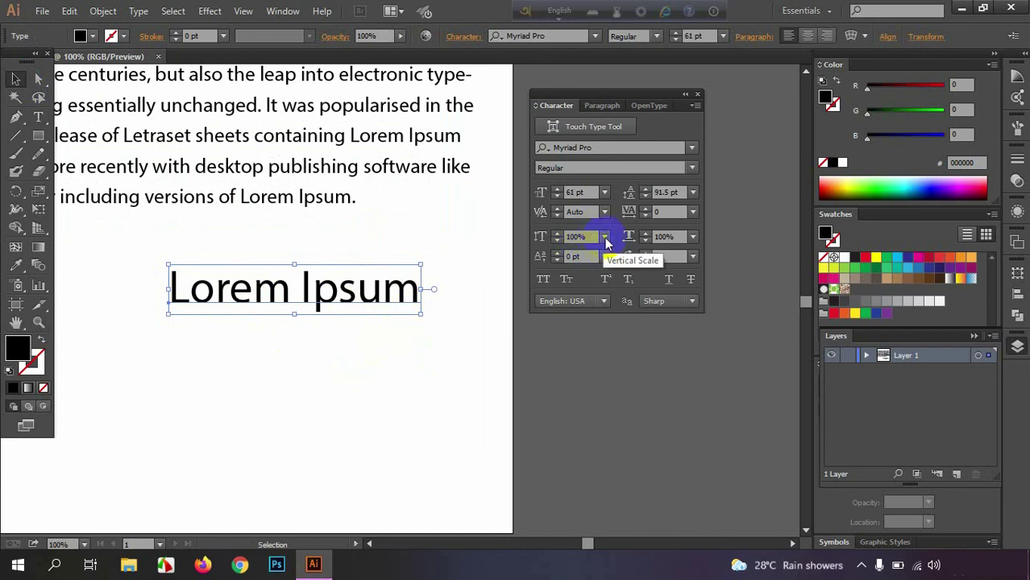
left_click(606, 242)
left_click(613, 308)
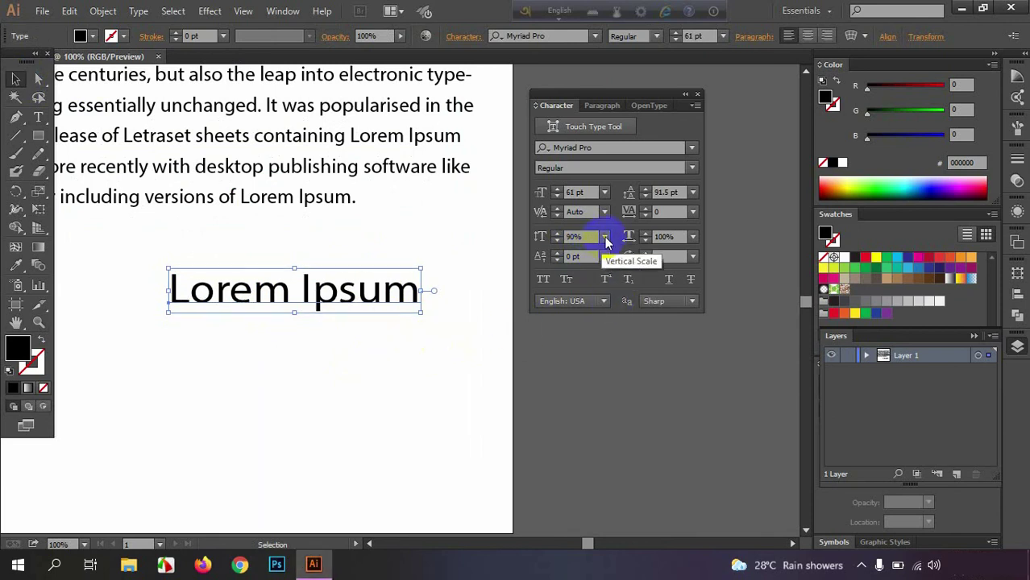
left_click(604, 236)
left_click(620, 336)
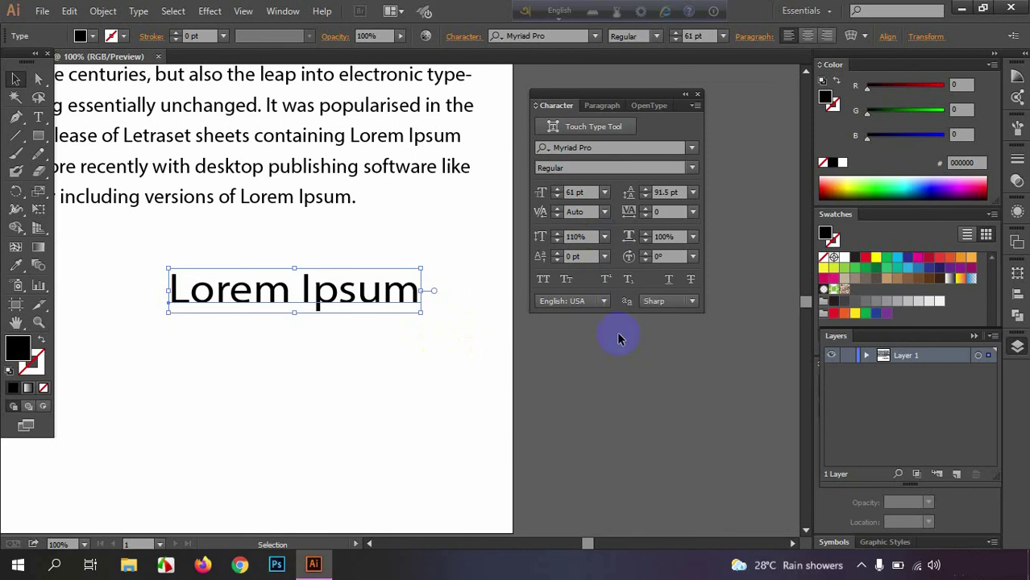
left_click(333, 310)
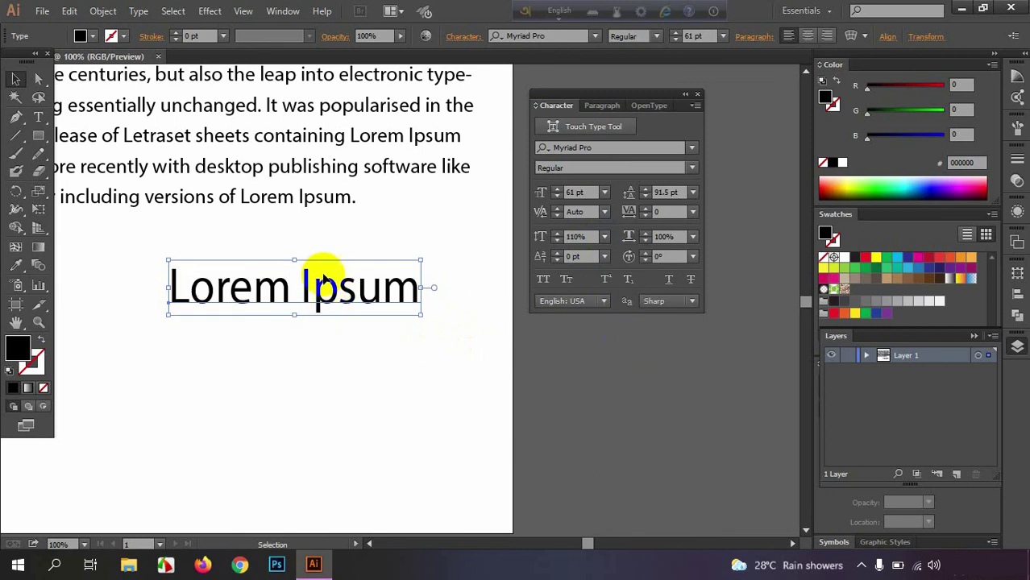
left_click_drag(322, 269, 332, 297)
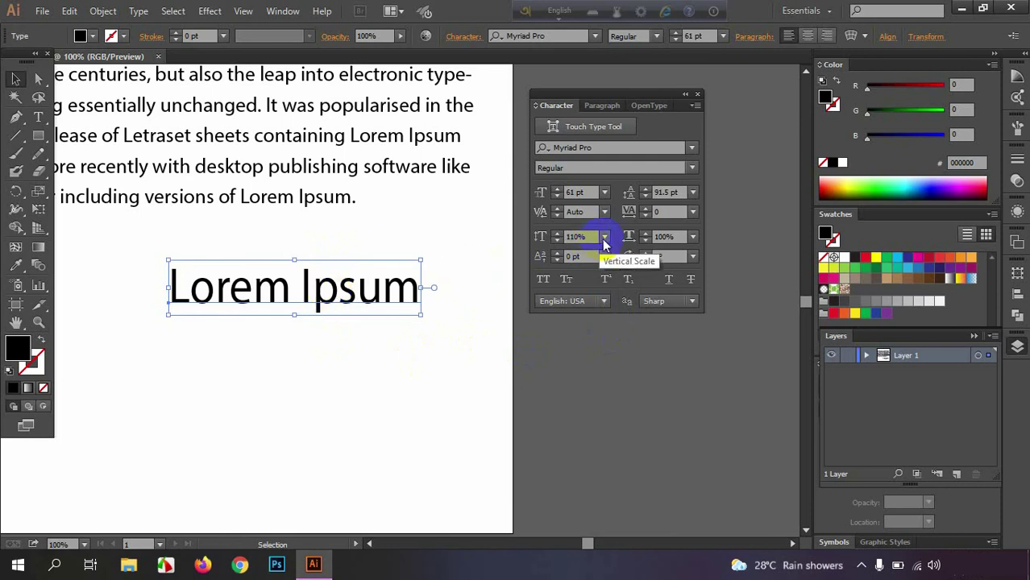
left_click(605, 237)
left_click(626, 354)
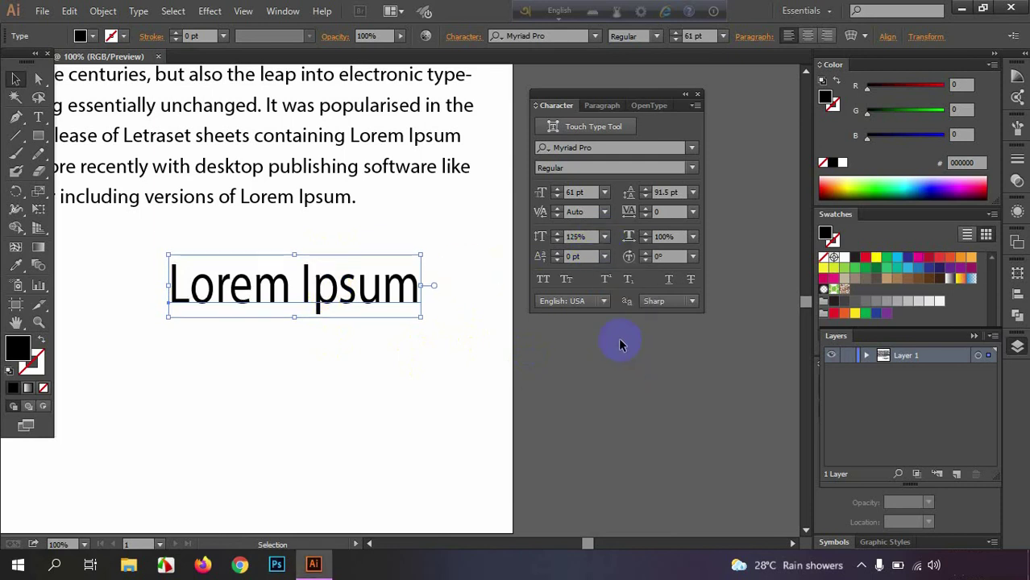
left_click(605, 237)
left_click(614, 371)
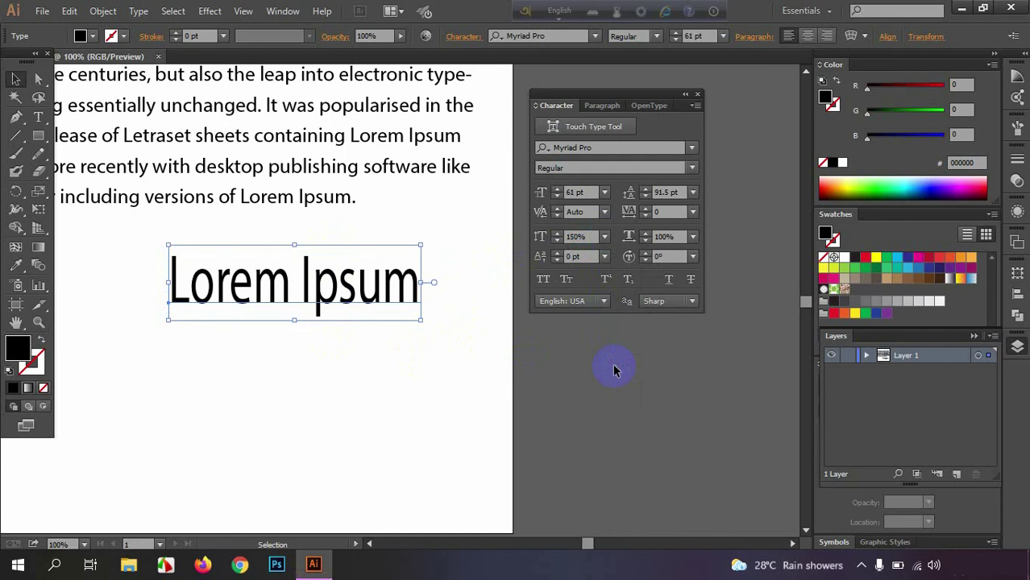
left_click(604, 237)
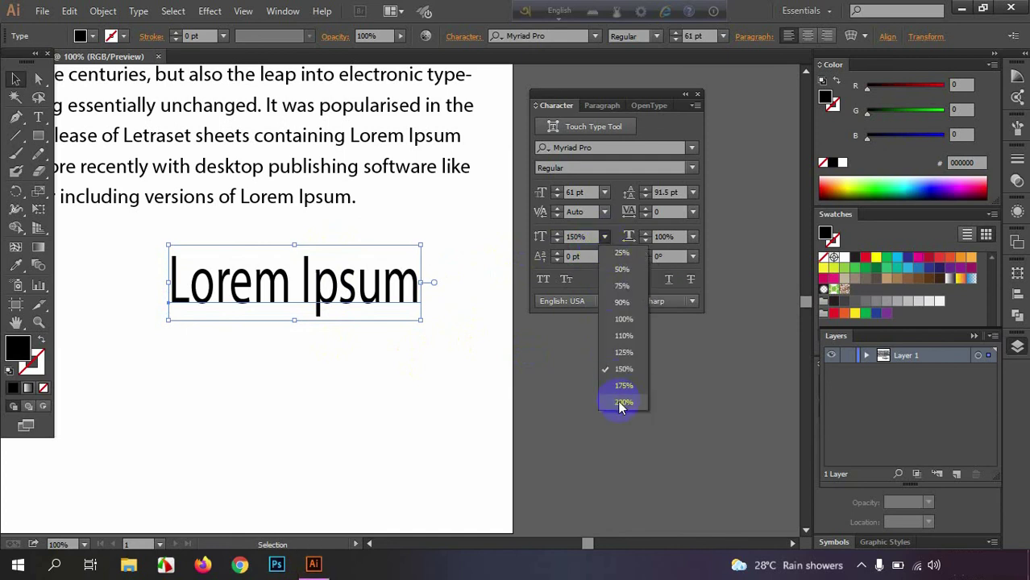
left_click(619, 406)
left_click(605, 237)
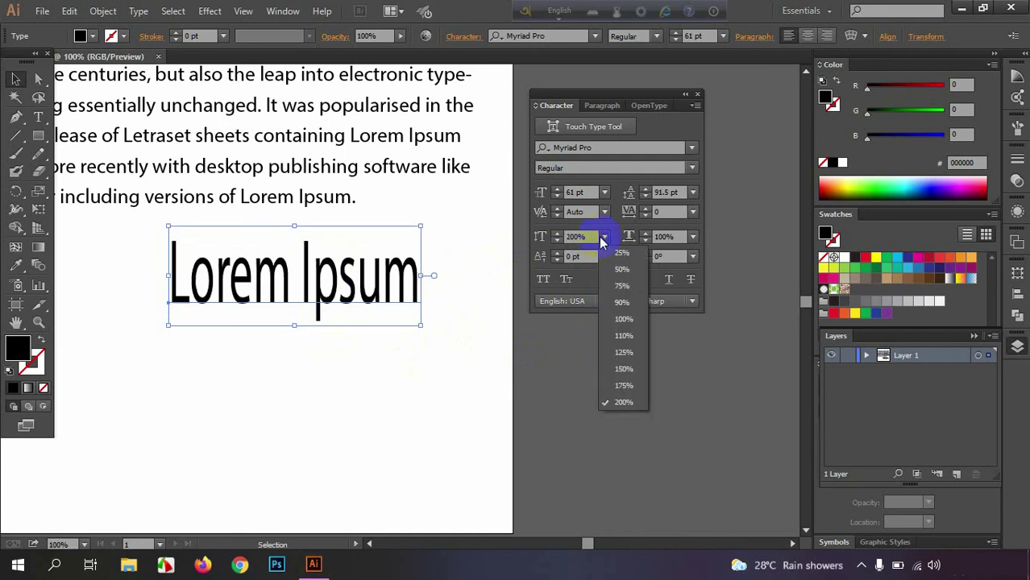
left_click(624, 319)
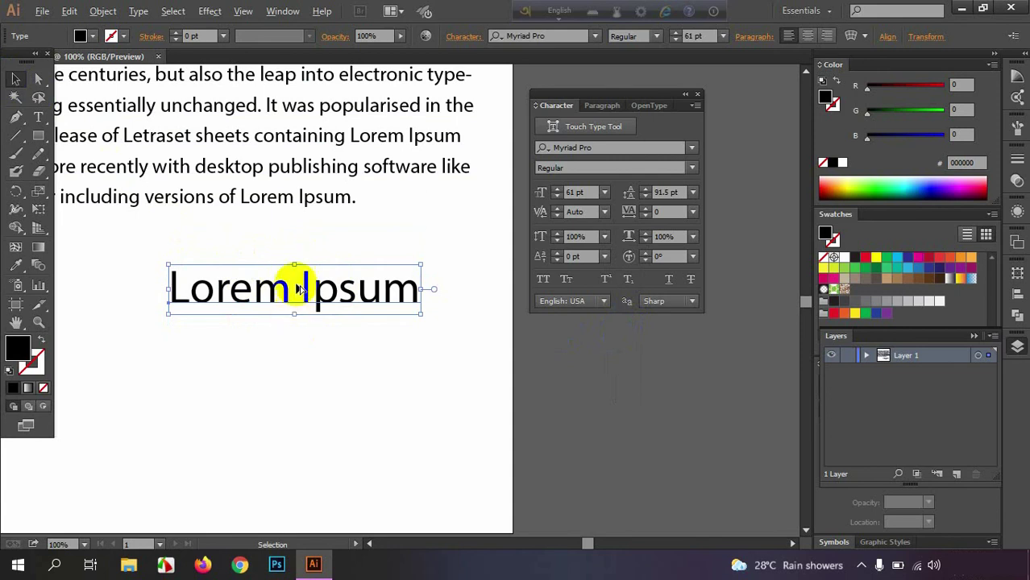
- Resize the heading from its top handle and set its horizontal scale to 100%
left_click_drag(295, 266, 297, 262)
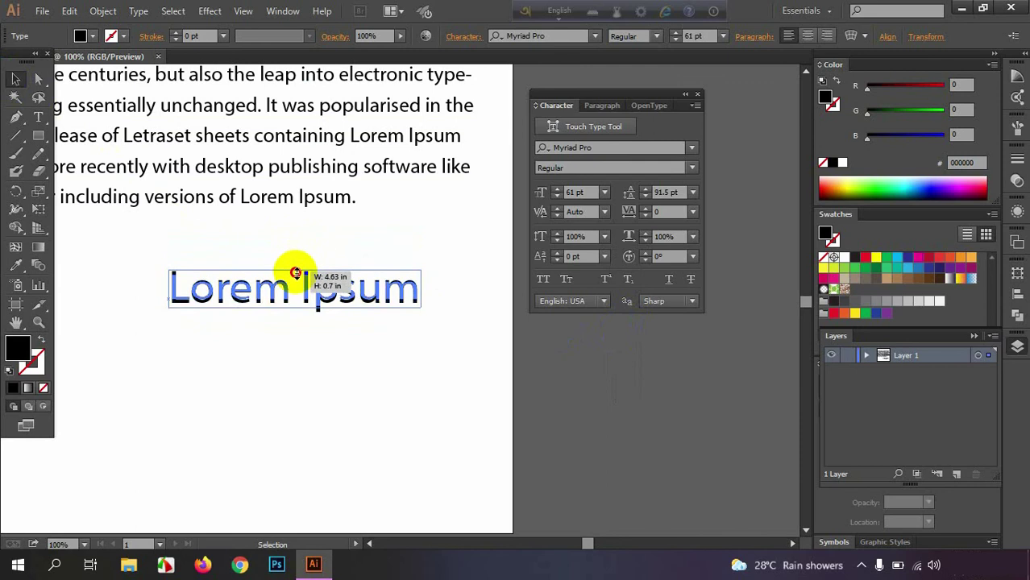
mouse_move(296, 262)
left_mouse_down()
mouse_move(295, 277)
mouse_move(294, 261)
left_mouse_up()
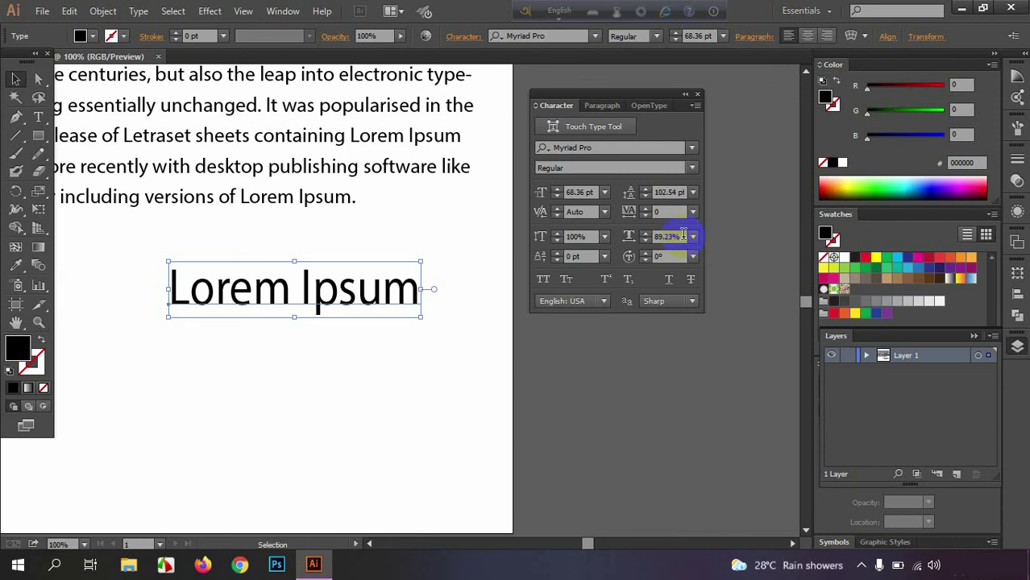
left_click(693, 237)
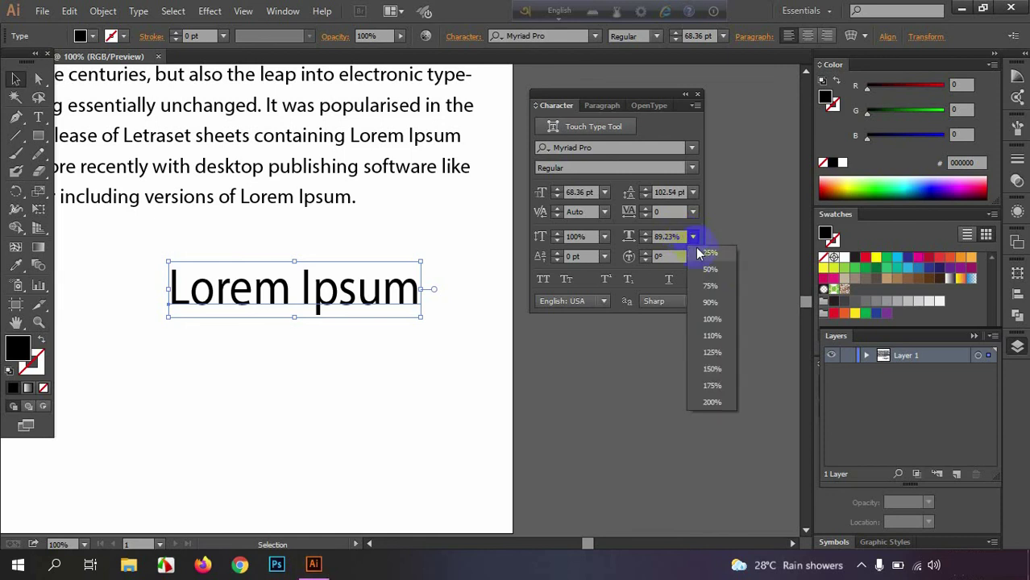
left_click(726, 325)
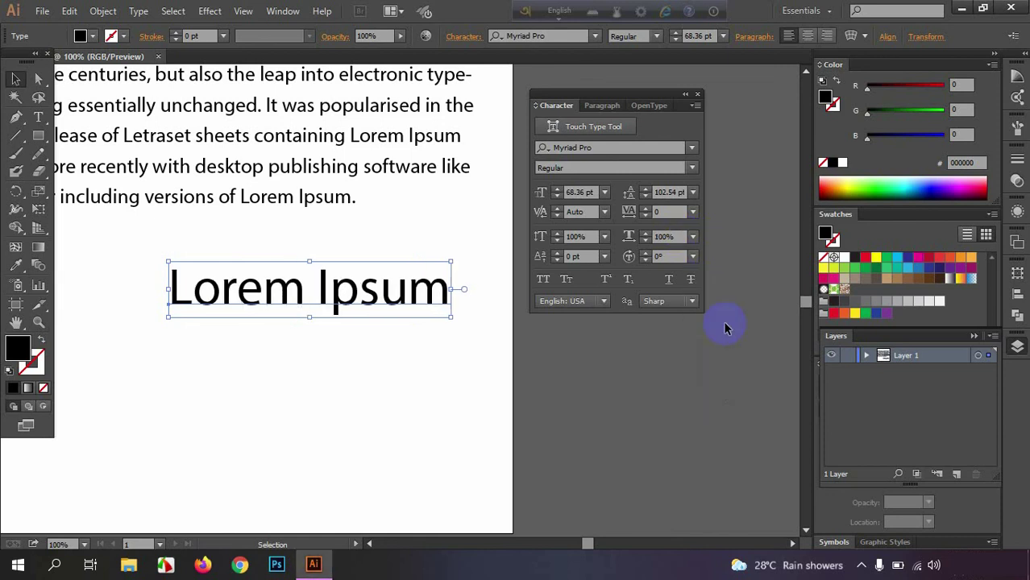
- Try 110% and 75% horizontal scale, then widen the heading from its right handle to 86.5%
left_click(693, 236)
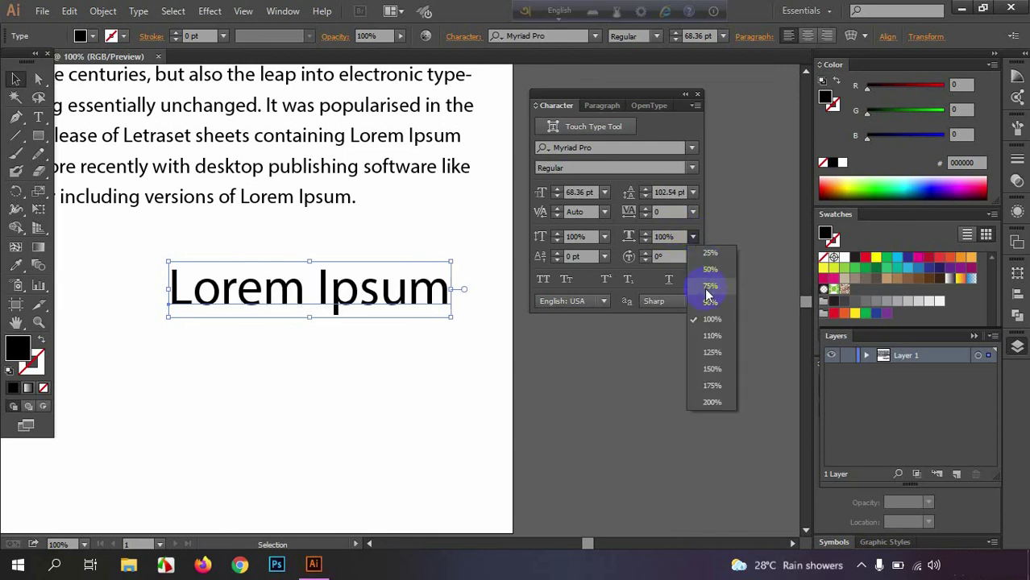
left_click(713, 339)
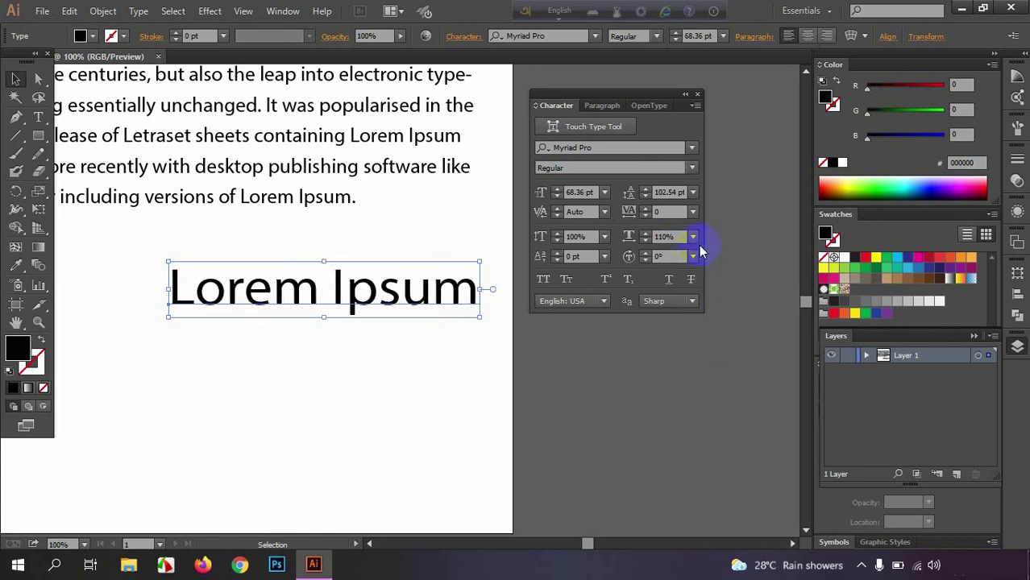
left_click(695, 236)
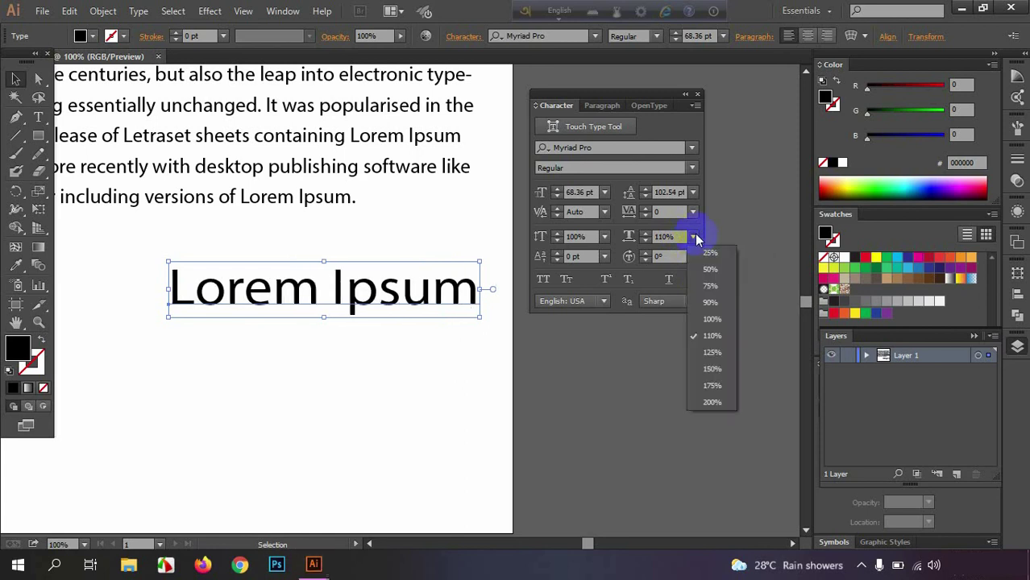
left_click(711, 287)
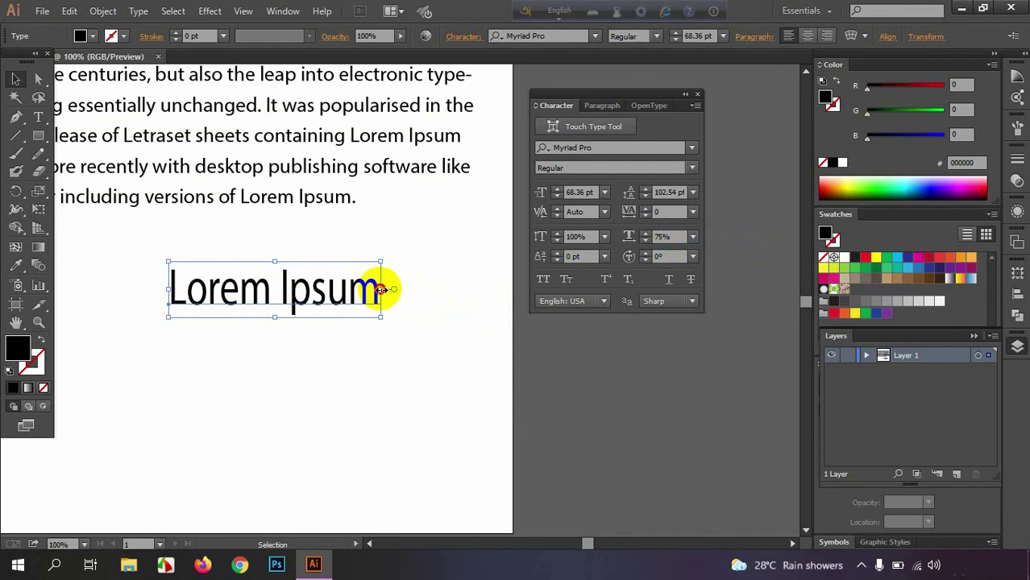
mouse_move(382, 289)
left_mouse_down()
mouse_move(454, 289)
mouse_move(330, 283)
mouse_move(412, 297)
mouse_move(391, 282)
mouse_move(382, 304)
mouse_move(431, 294)
left_mouse_up()
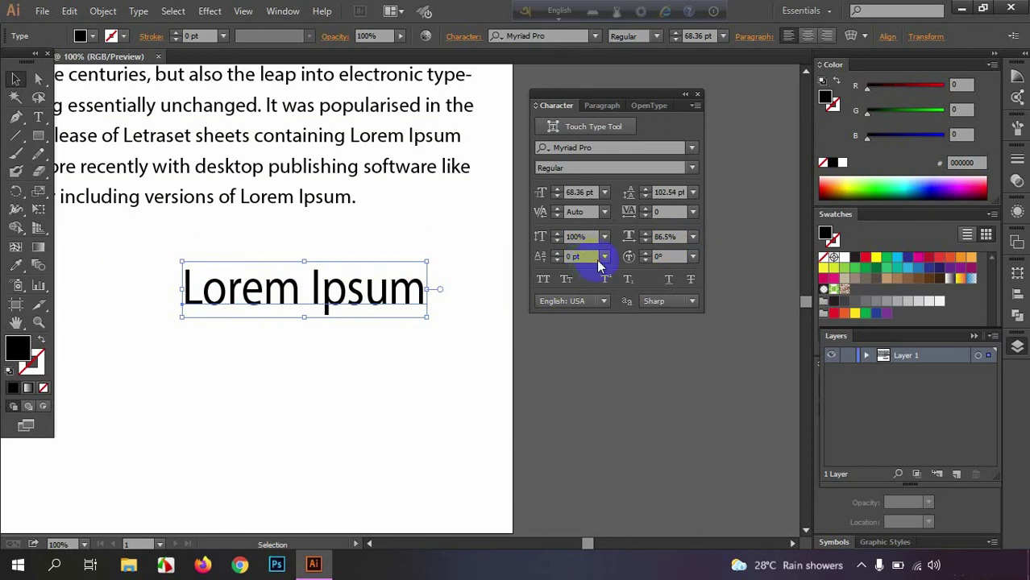
- Try 1 pt and 5 pt baseline shift on the heading, nudge it higher, then reset baseline shift to 0 pt
left_click(605, 256)
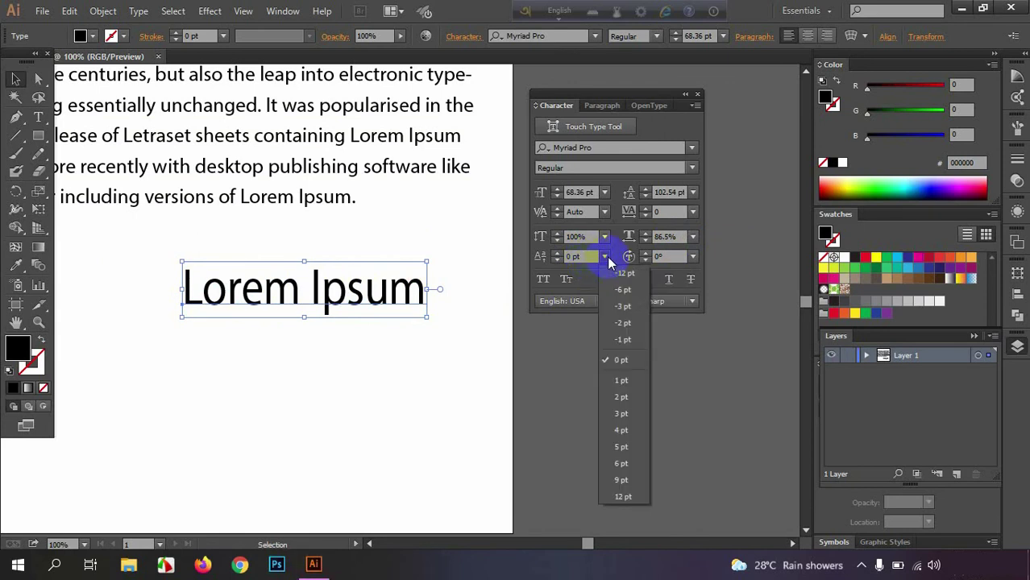
left_click(619, 379)
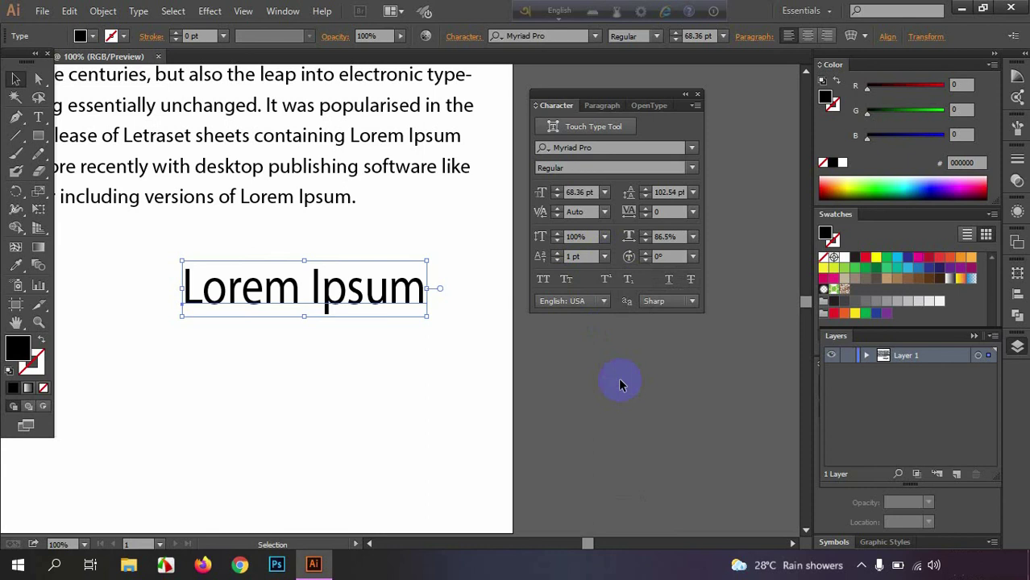
left_click(605, 257)
left_click(620, 447)
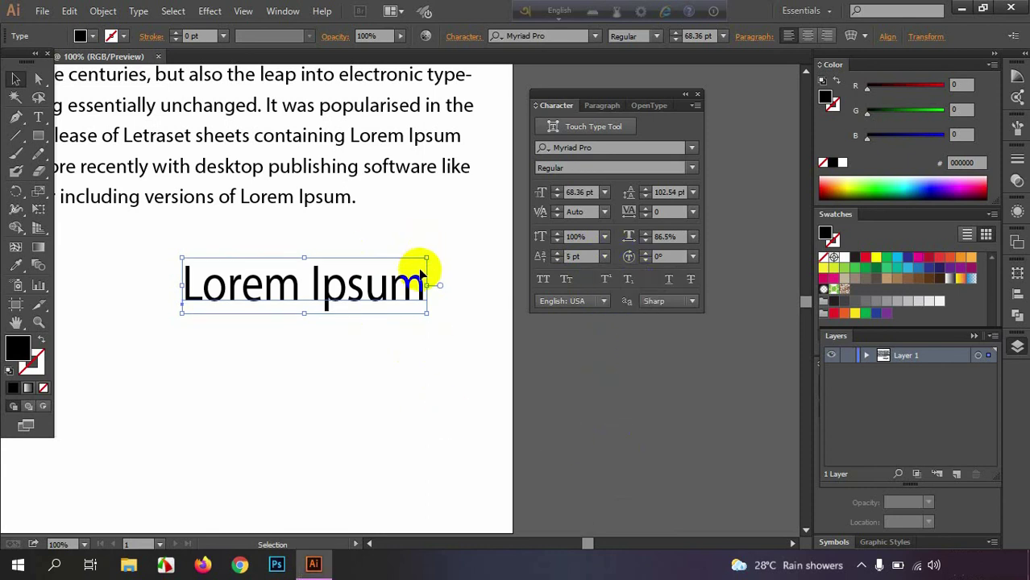
key("shift+Up")
left_click_drag(405, 279, 407, 260)
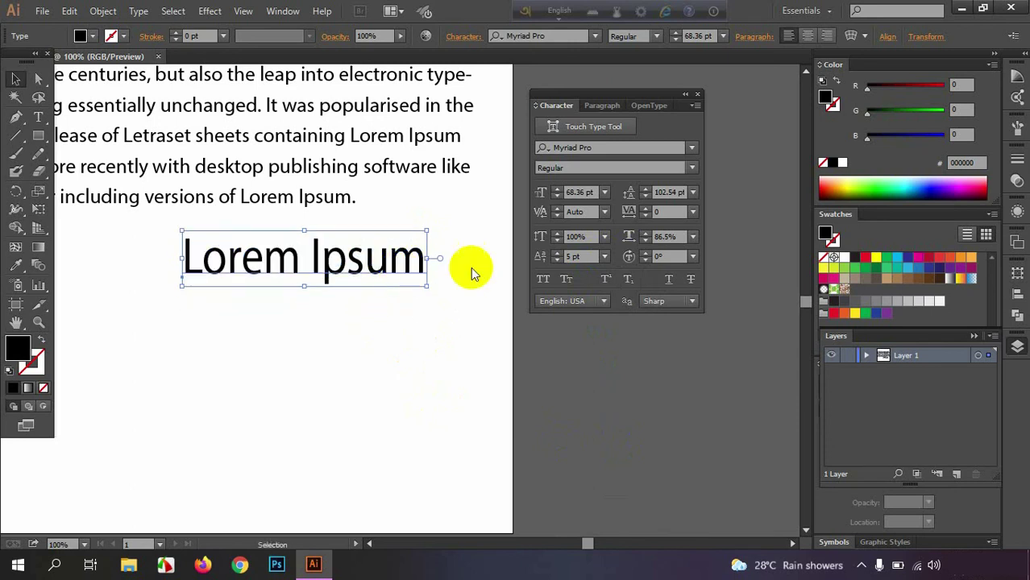
left_click(604, 256)
left_click(630, 363)
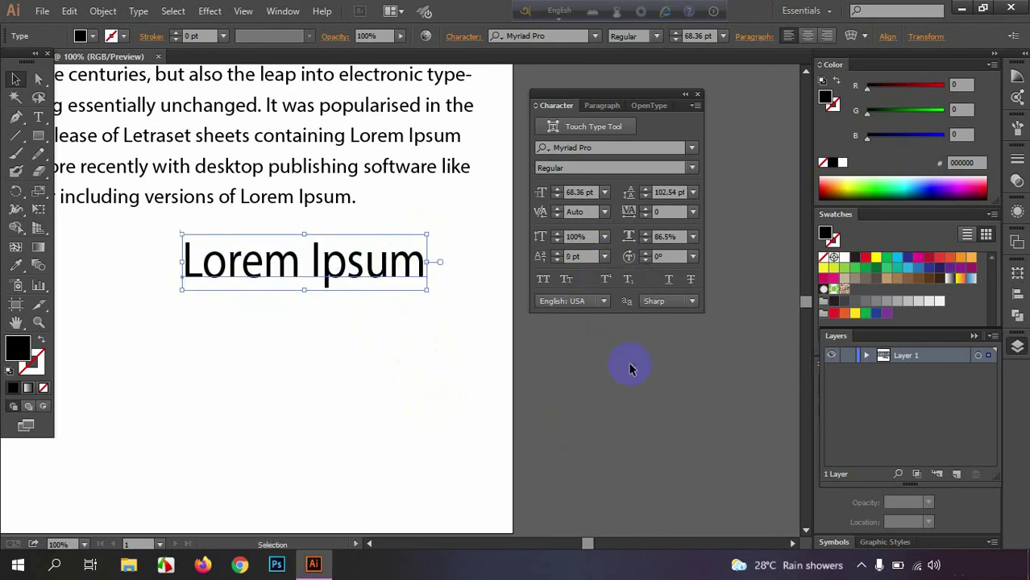
- Try a 30° character rotation on the heading, then reset it to 0°
left_click(692, 260)
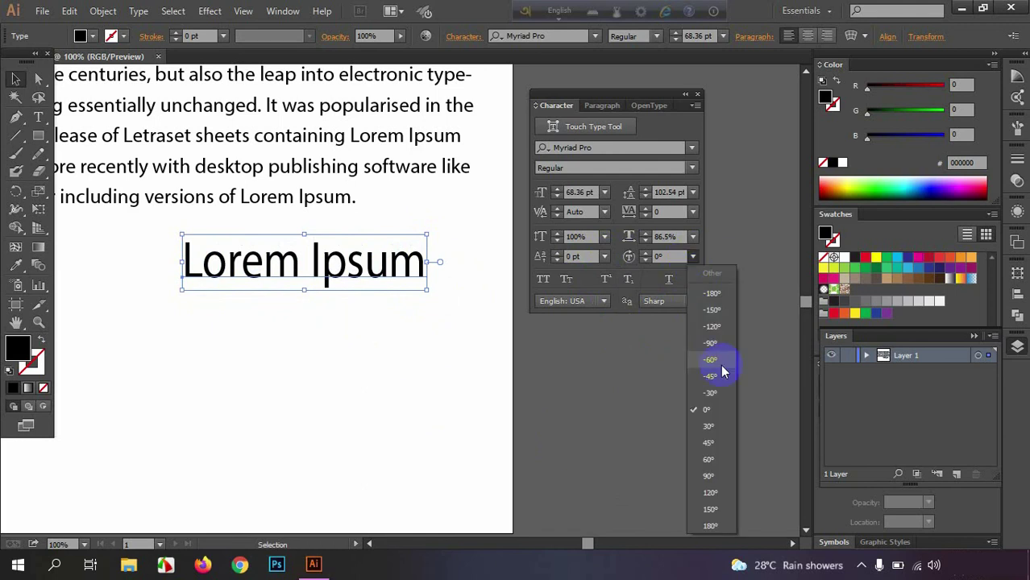
left_click(715, 421)
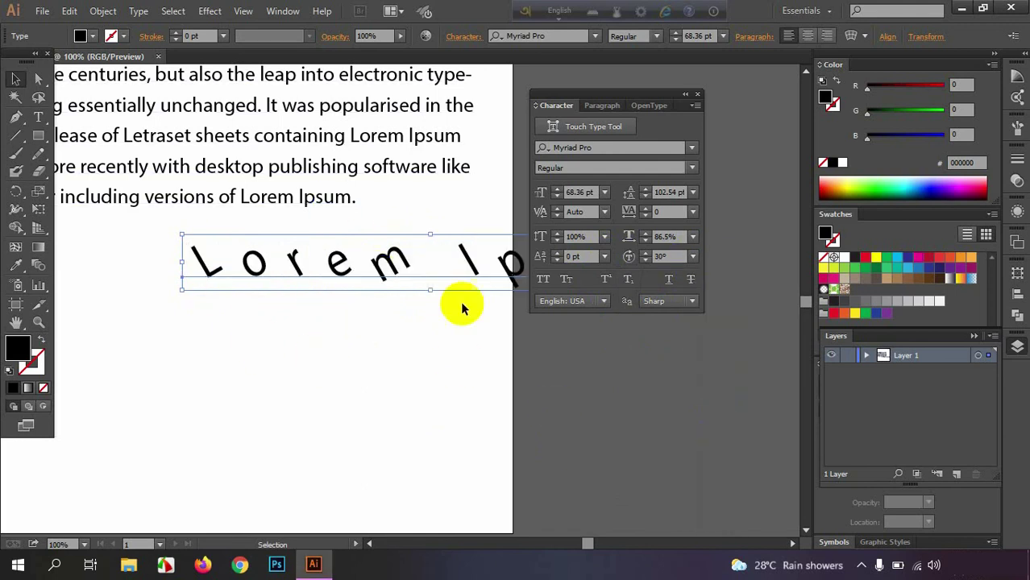
left_click(690, 259)
left_click(722, 391)
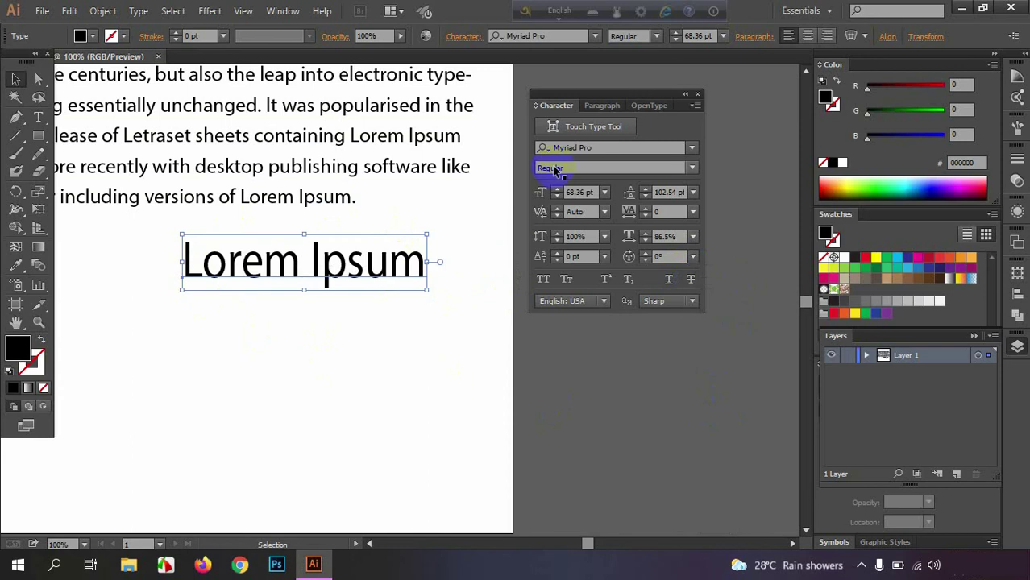
- With the Touch Type tool, rotate the 'm' about 26° and the 'u' about -38°
left_click(562, 131)
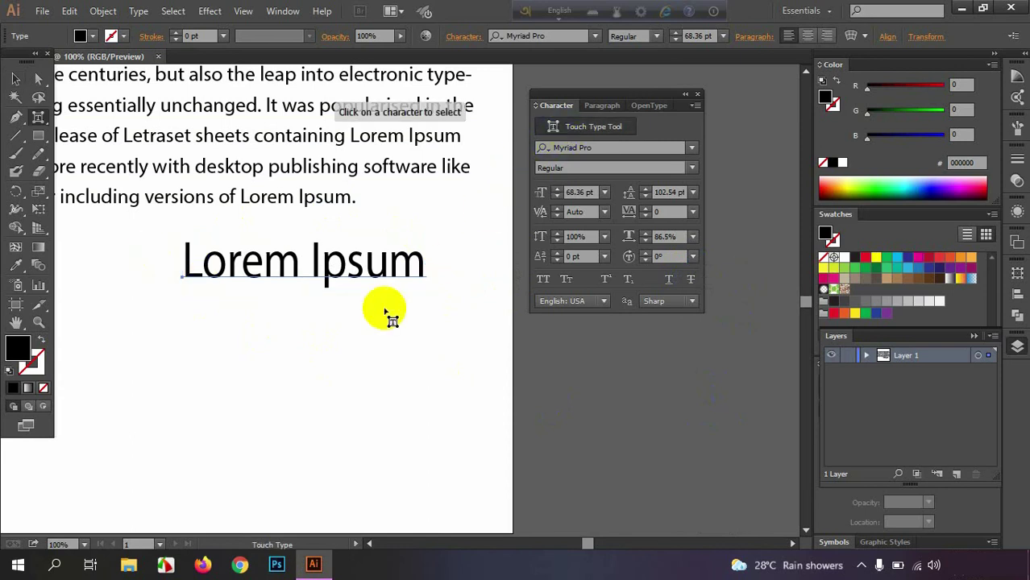
left_click(411, 262)
left_click_drag(407, 234, 393, 248)
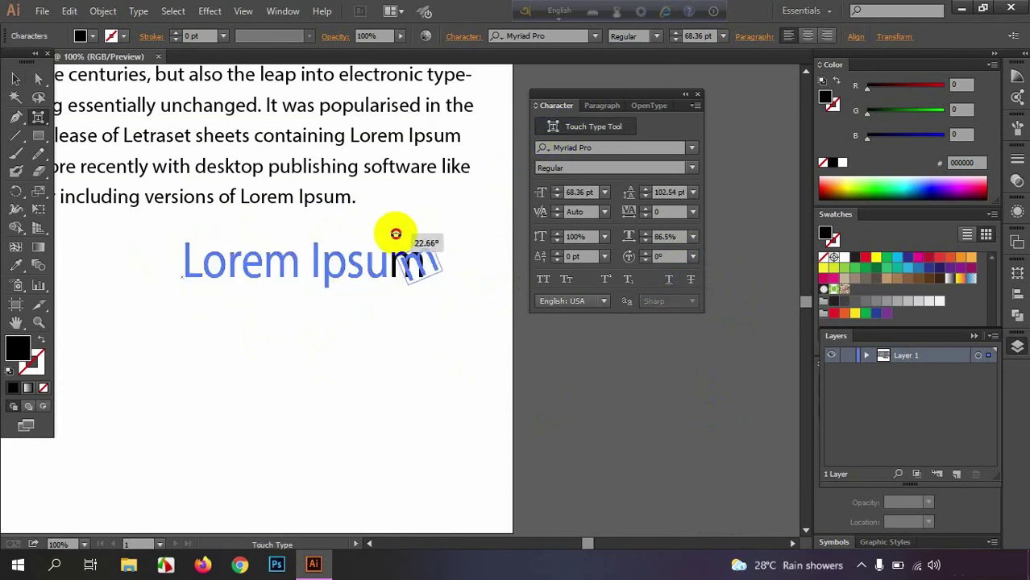
left_click(381, 263)
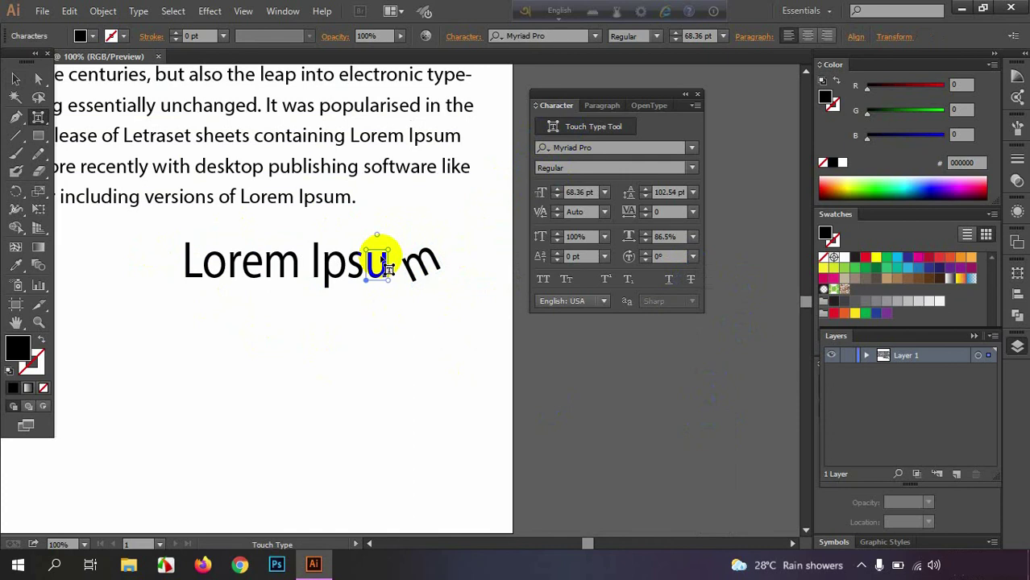
left_click_drag(378, 233, 403, 238)
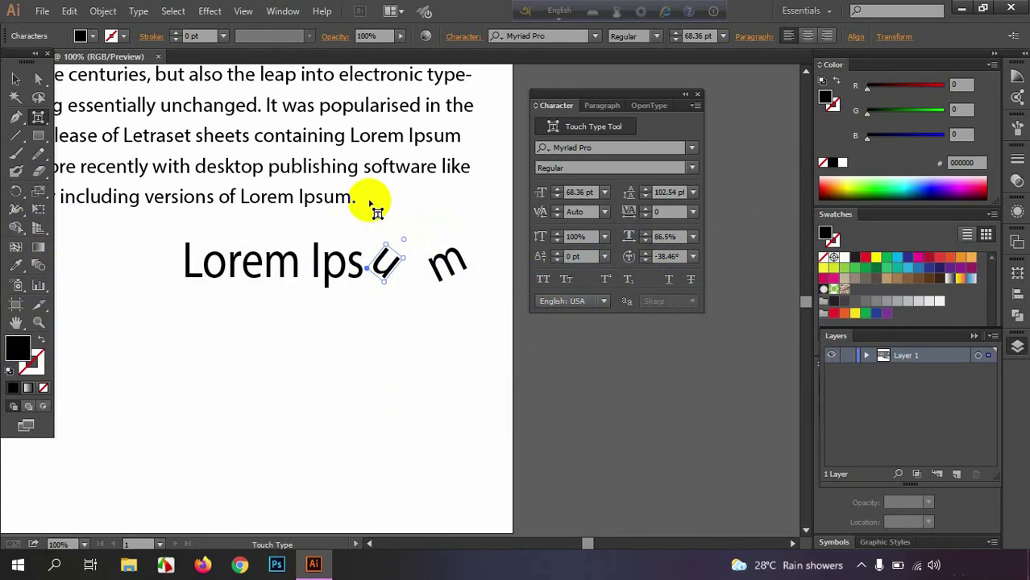
left_click(15, 78)
scroll(329, 311, "down", 2)
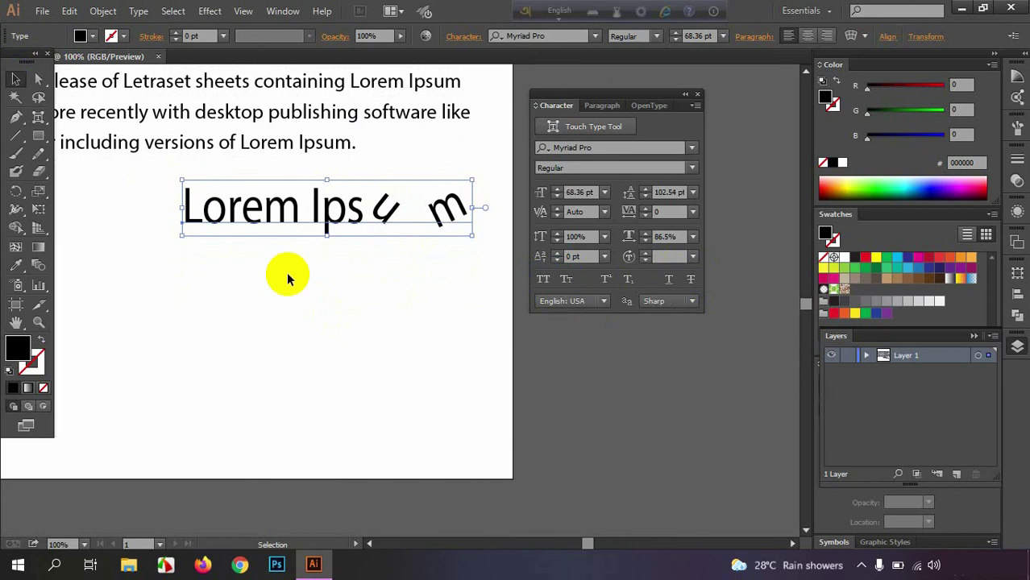
- At 66.67% zoom, move the paragraph onto the artboard and the large heading lower beneath it
scroll(271, 161, "up", 1)
key("ctrl+minus")
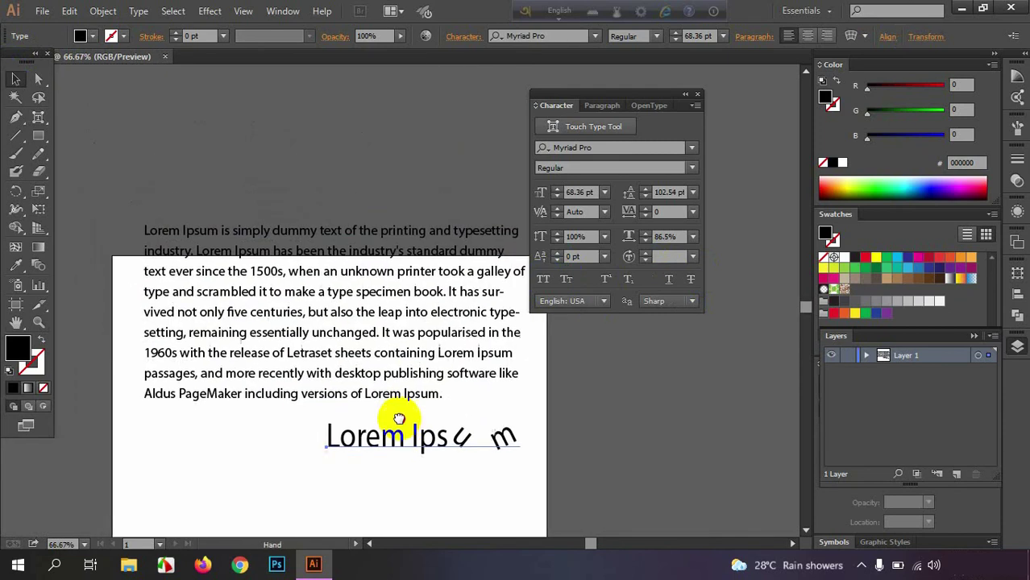
left_click_drag(417, 358, 417, 401)
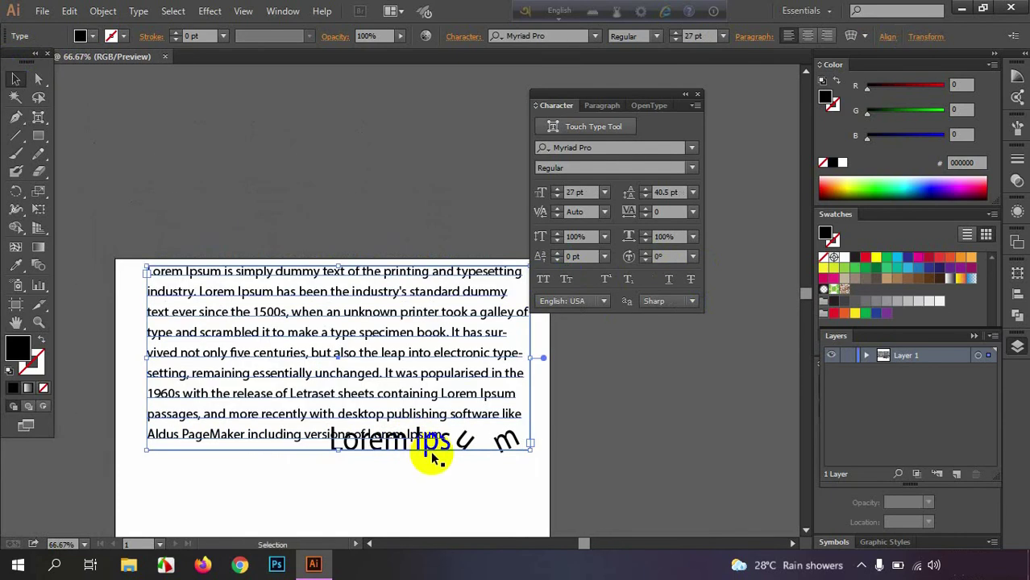
left_click_drag(503, 445, 456, 541)
left_click_drag(425, 419, 424, 447)
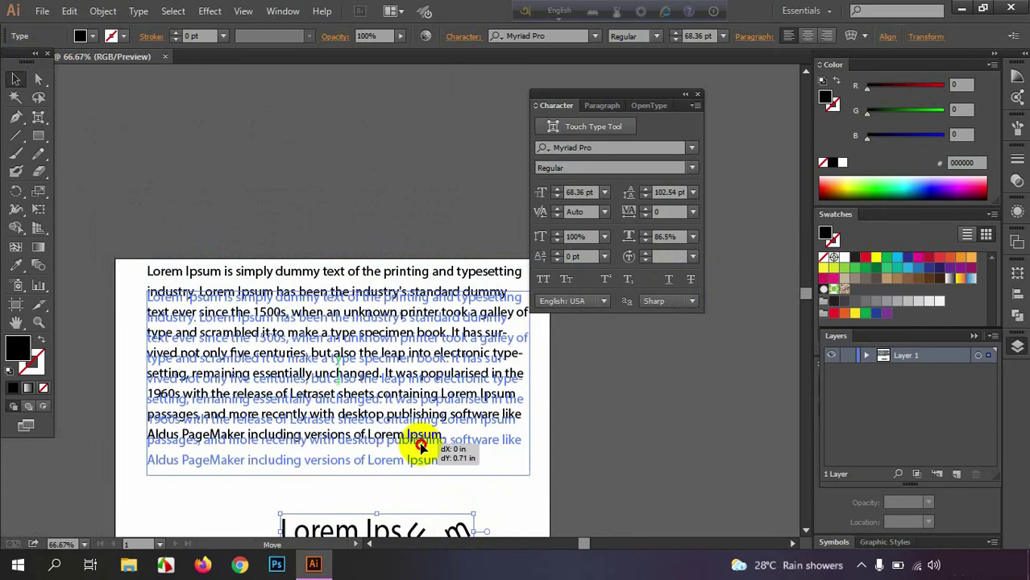
left_click(437, 269)
scroll(403, 218, "down", 2)
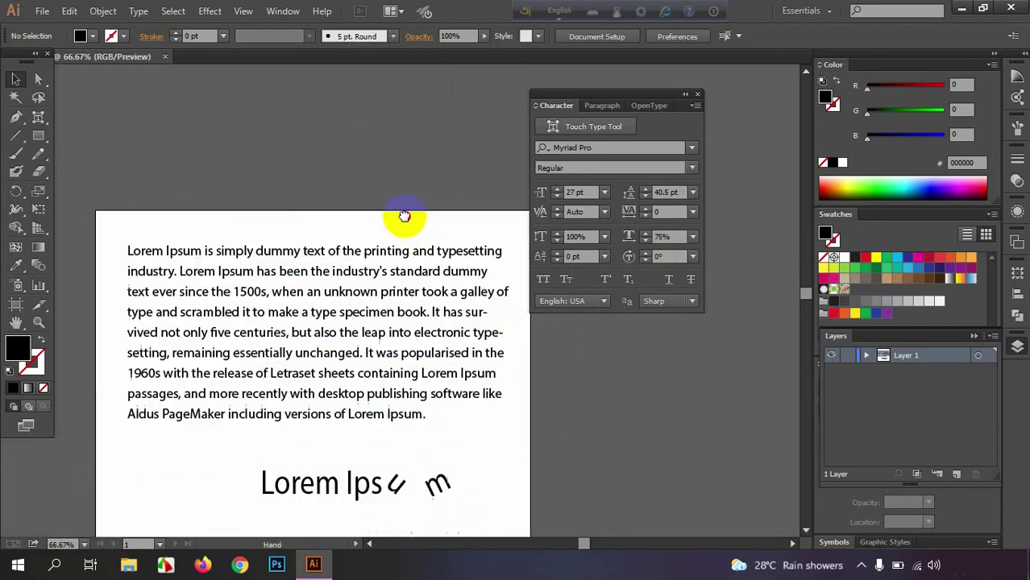
scroll(375, 157, "down", 2)
left_click(375, 169)
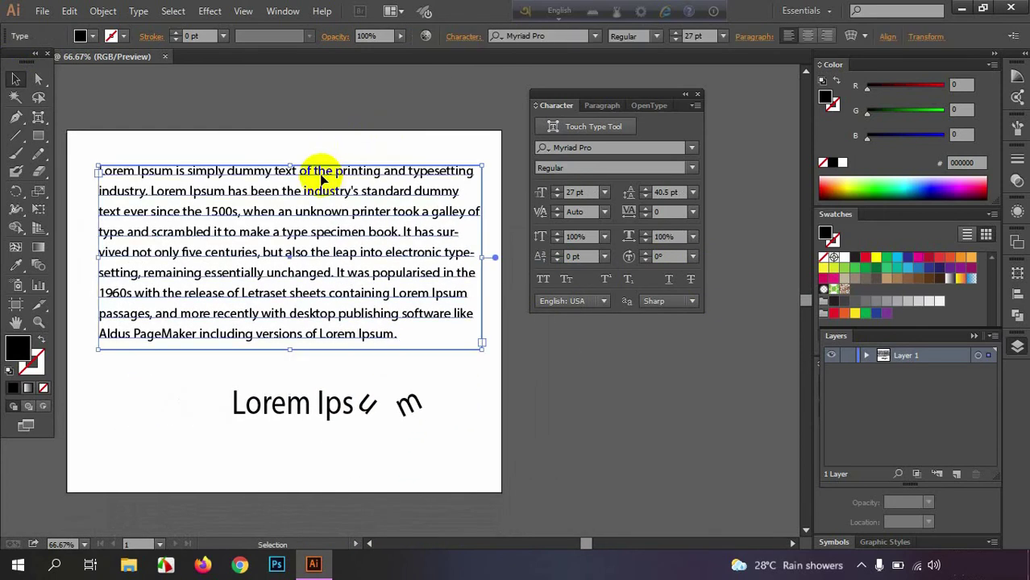
left_click(294, 144)
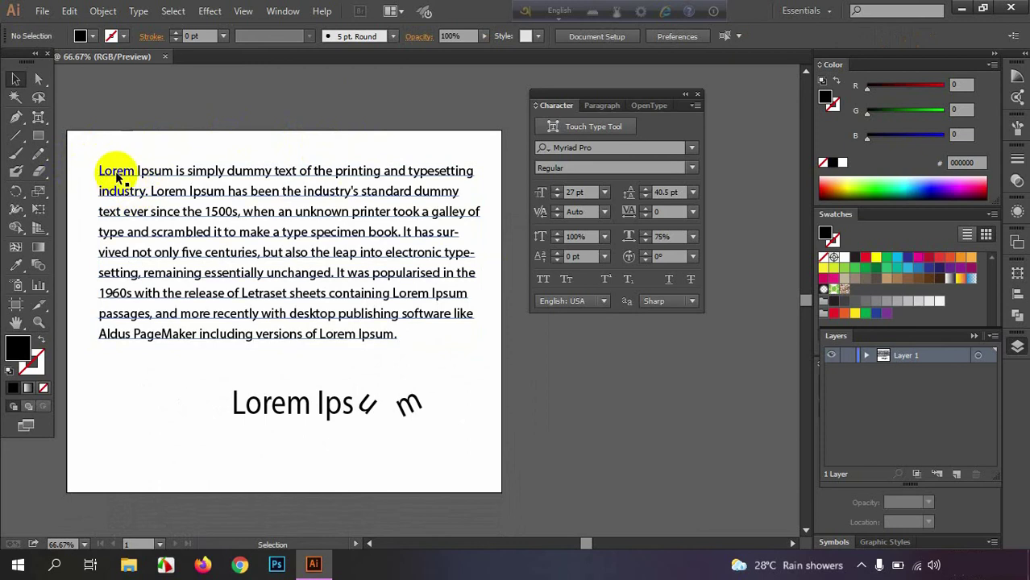
left_click(116, 176)
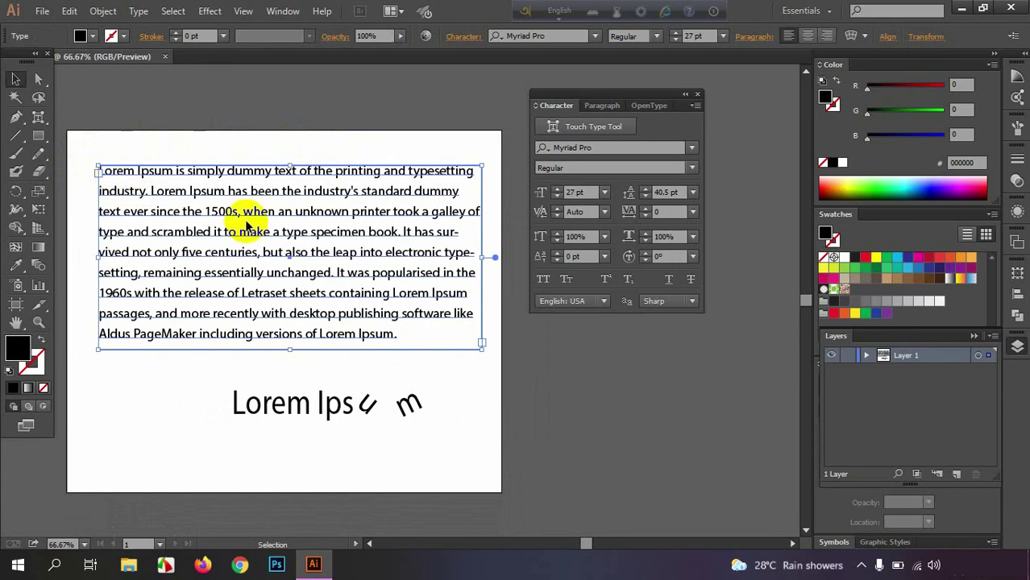
left_click(543, 281)
left_click(300, 123)
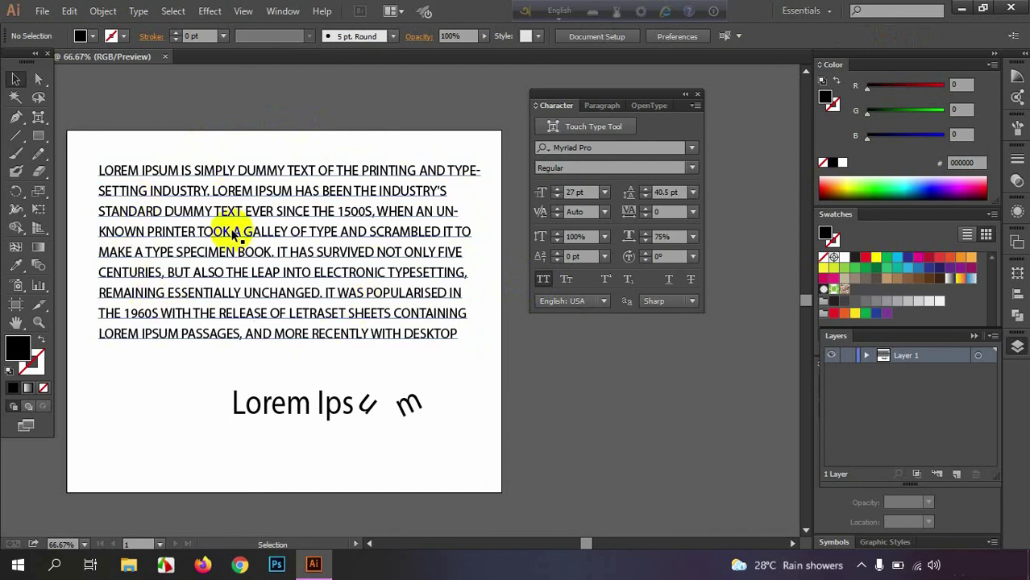
left_click(239, 201)
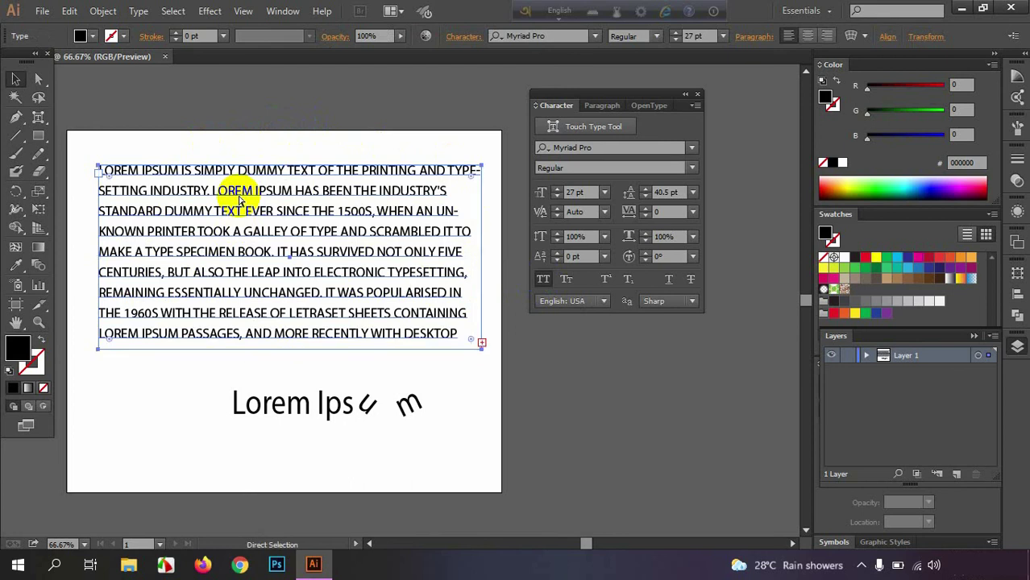
key("ctrl+shift+k")
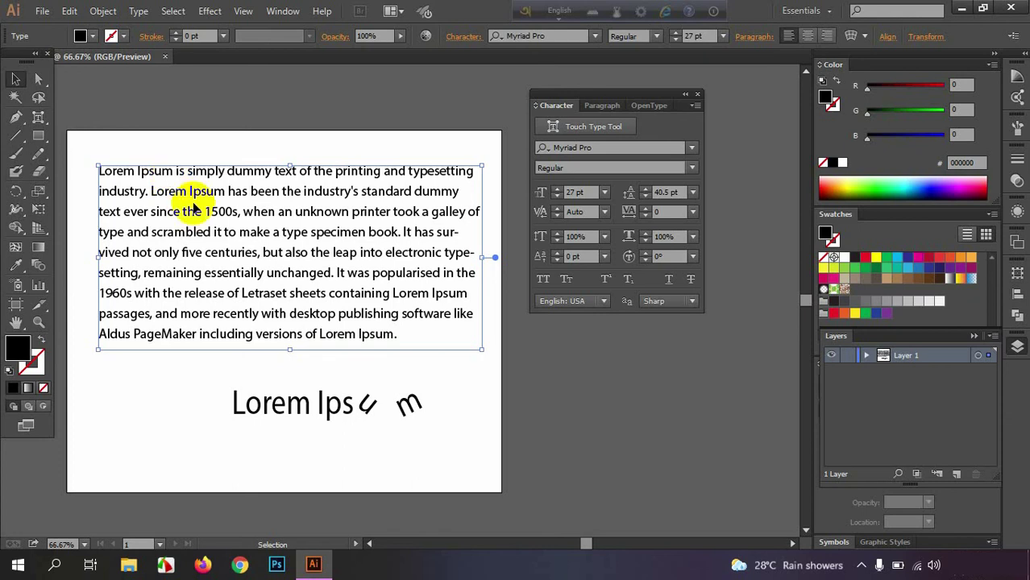
left_click(568, 279)
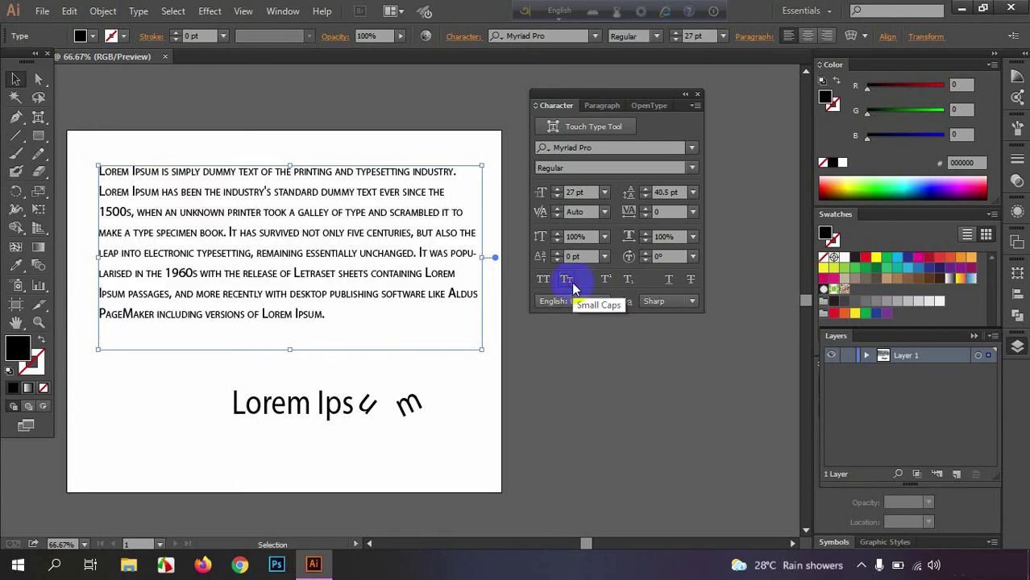
left_click(337, 121)
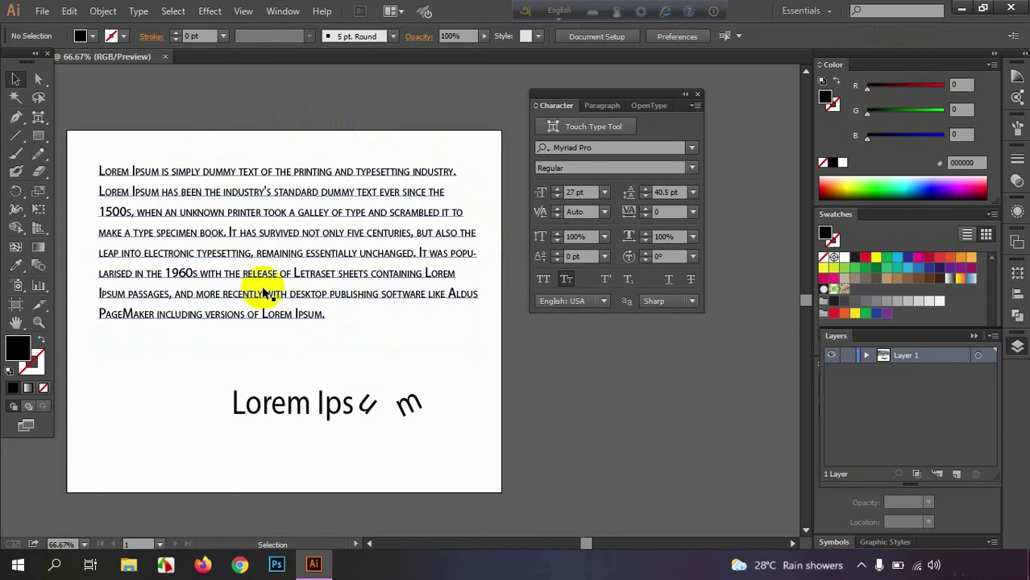
right_click(320, 131)
left_click(369, 150)
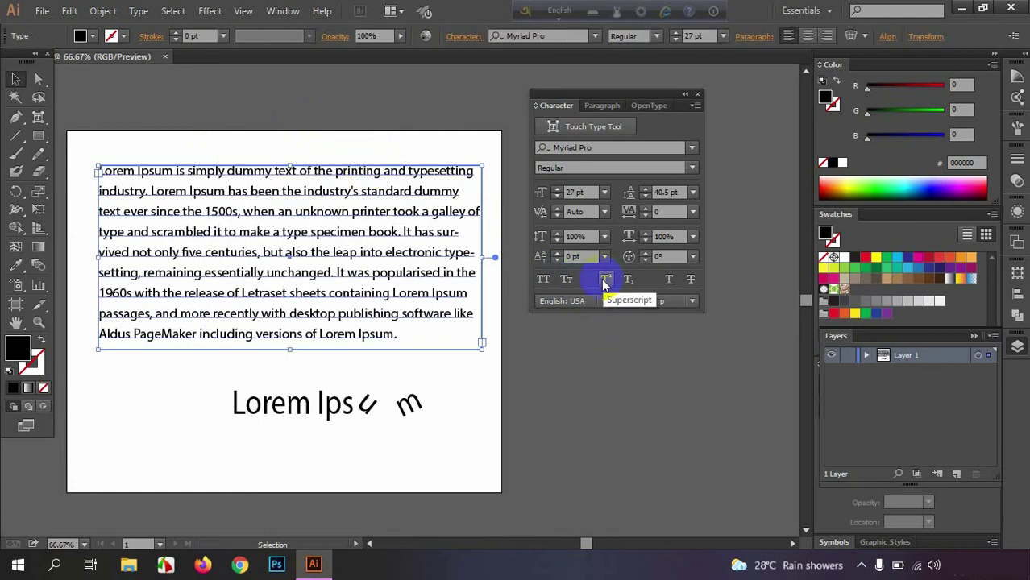
- Replace the large Lorem Ipsum heading's text with 'a=b'
left_click(343, 411)
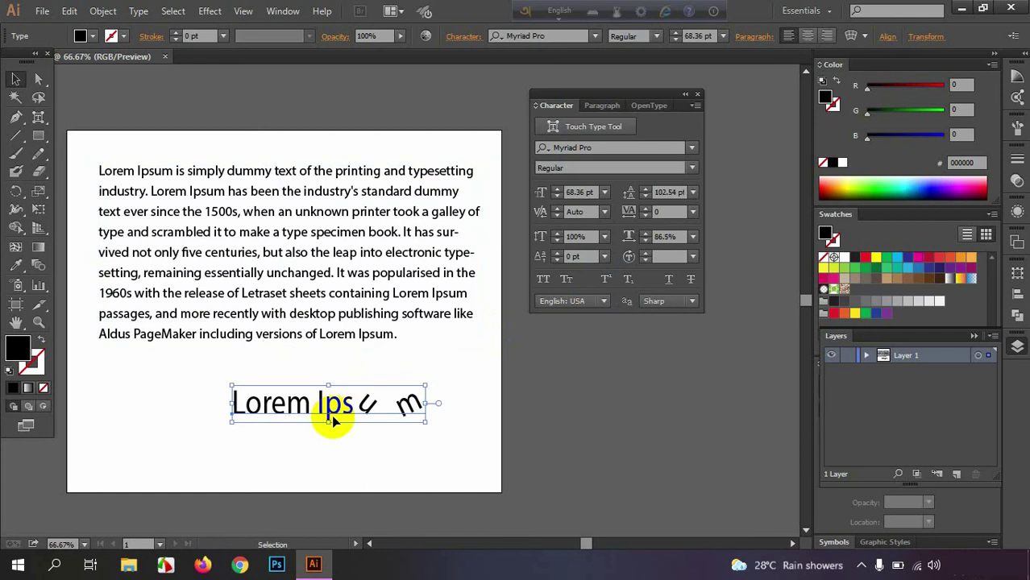
double_click(334, 417)
left_click_drag(230, 402, 494, 435)
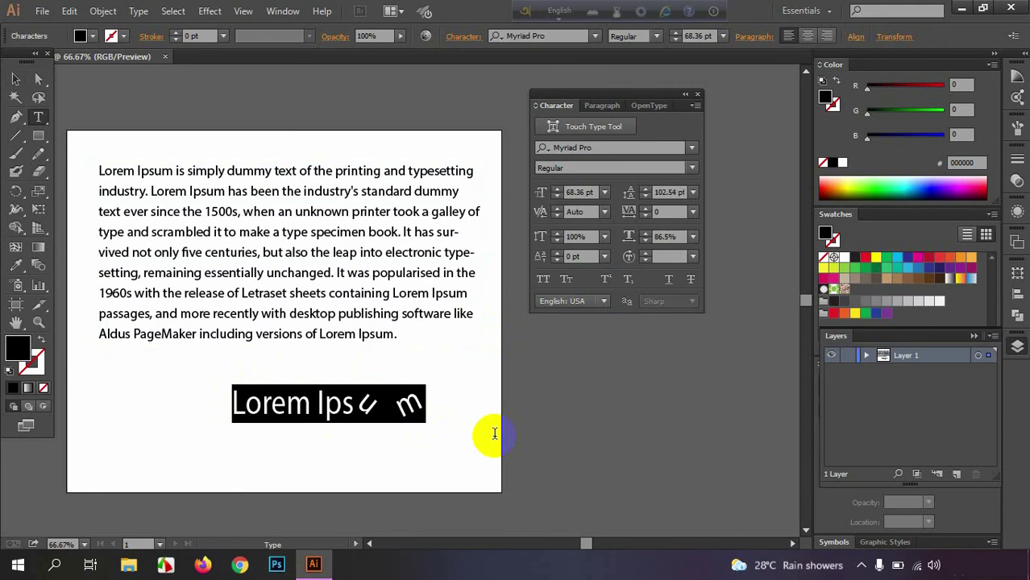
type("A")
key("BackSpace")
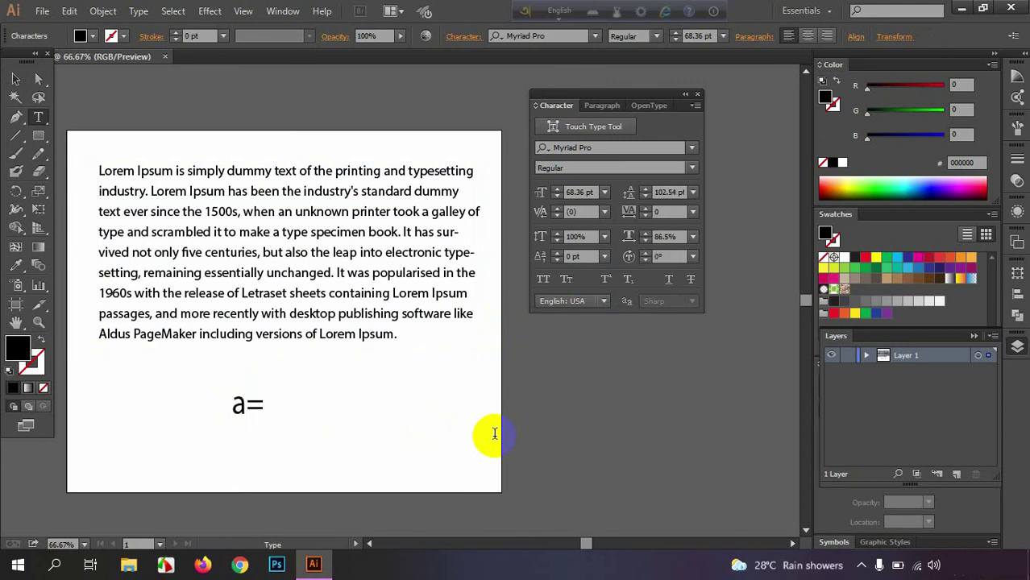
type("b")
- Duplicate 'a=b' to the right and change its equals sign to a minus, making 'a-b'
left_click(15, 78)
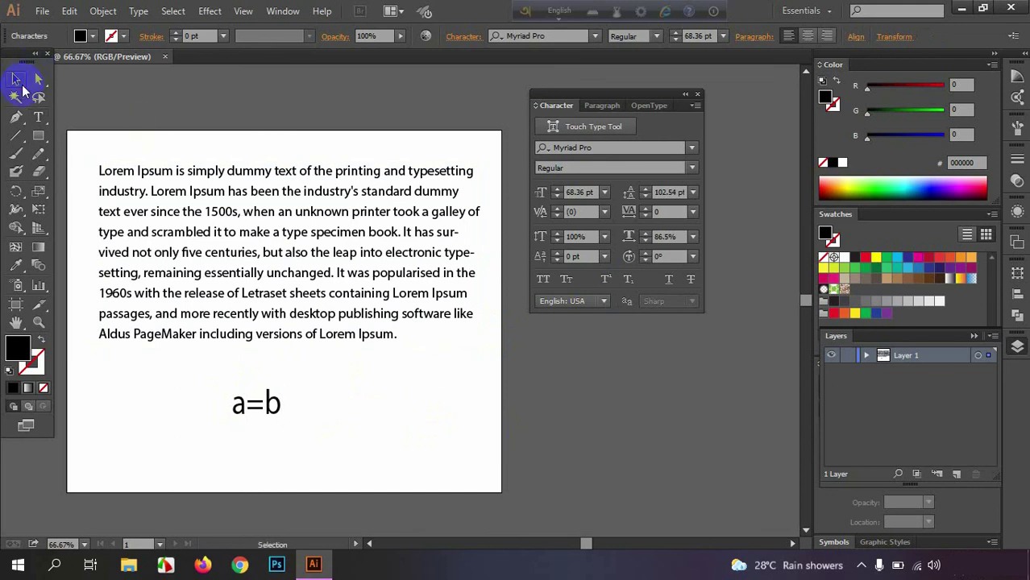
left_click_drag(263, 409, 383, 413)
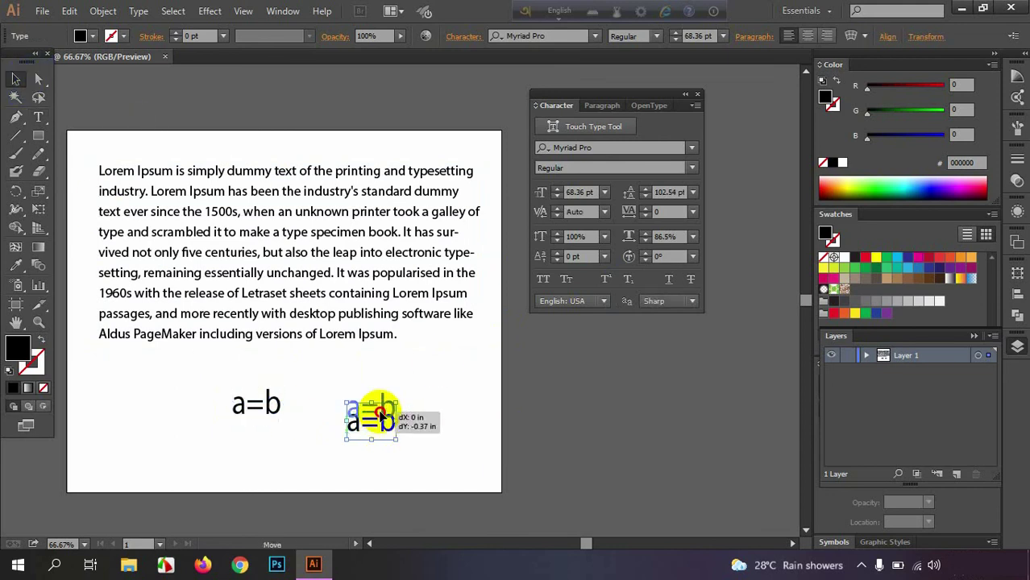
double_click(383, 413)
double_click(367, 409)
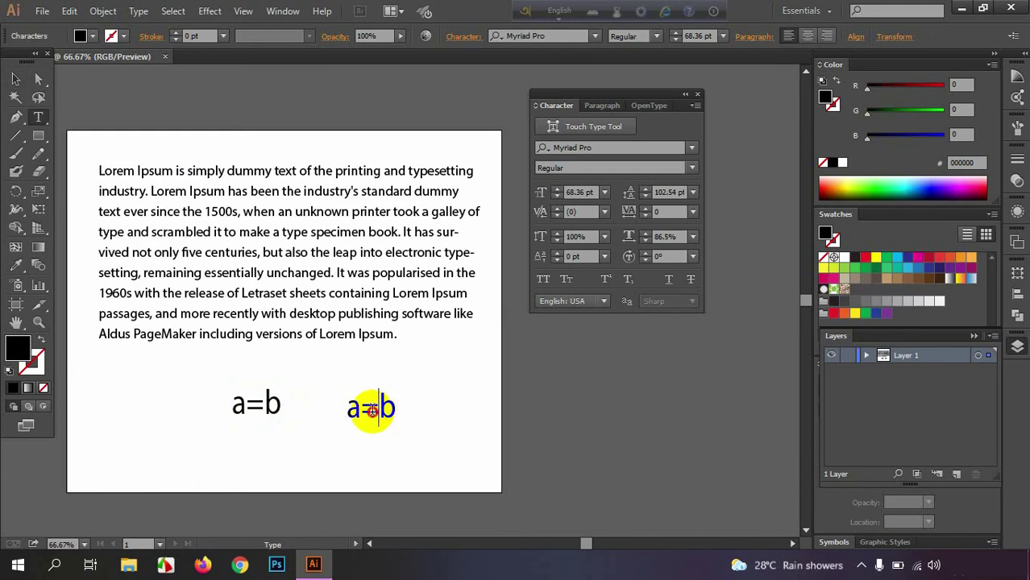
type("-")
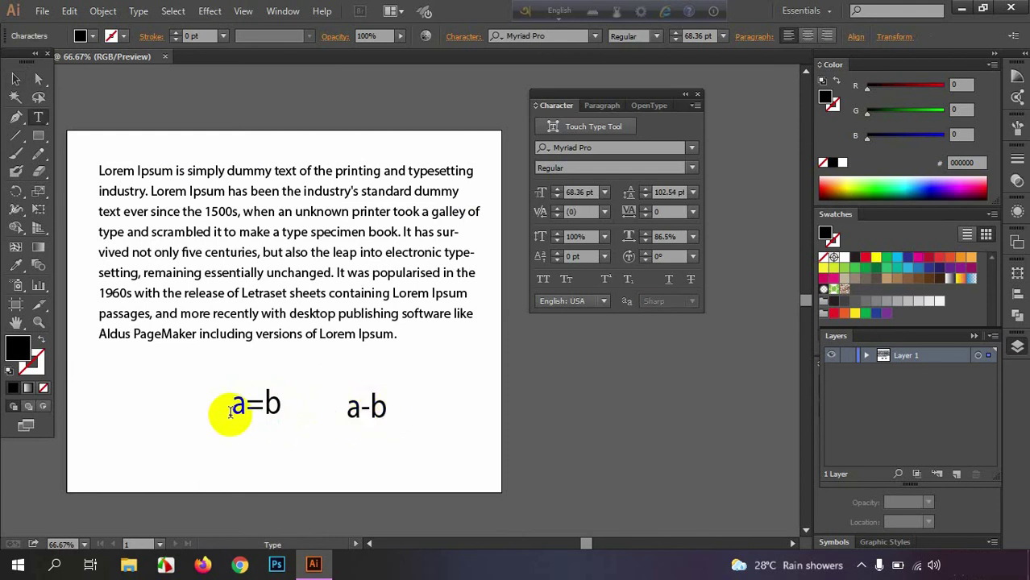
- Change the first expression's equals sign to a plus so it reads 'a+b'
double_click(256, 404)
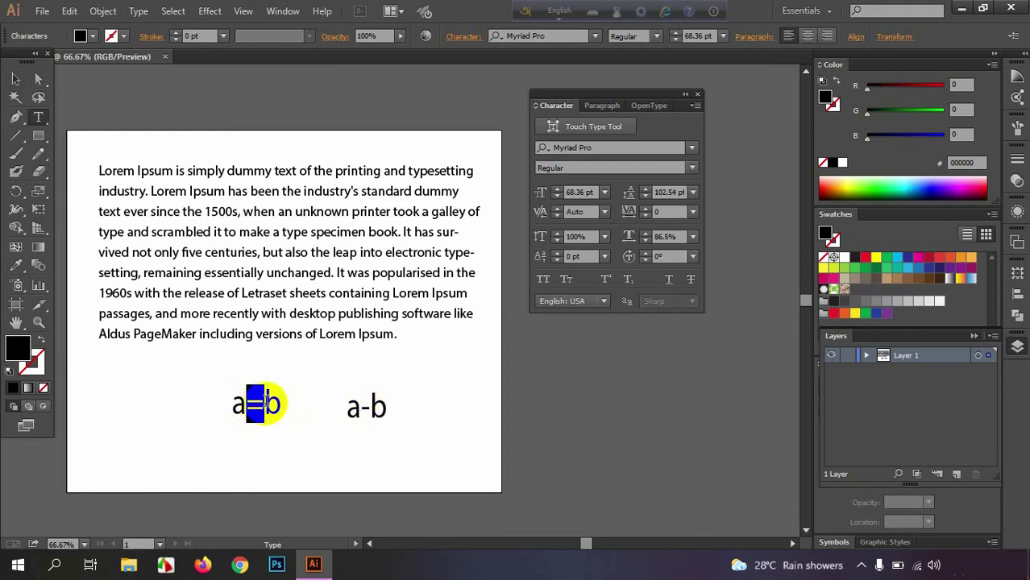
type("+")
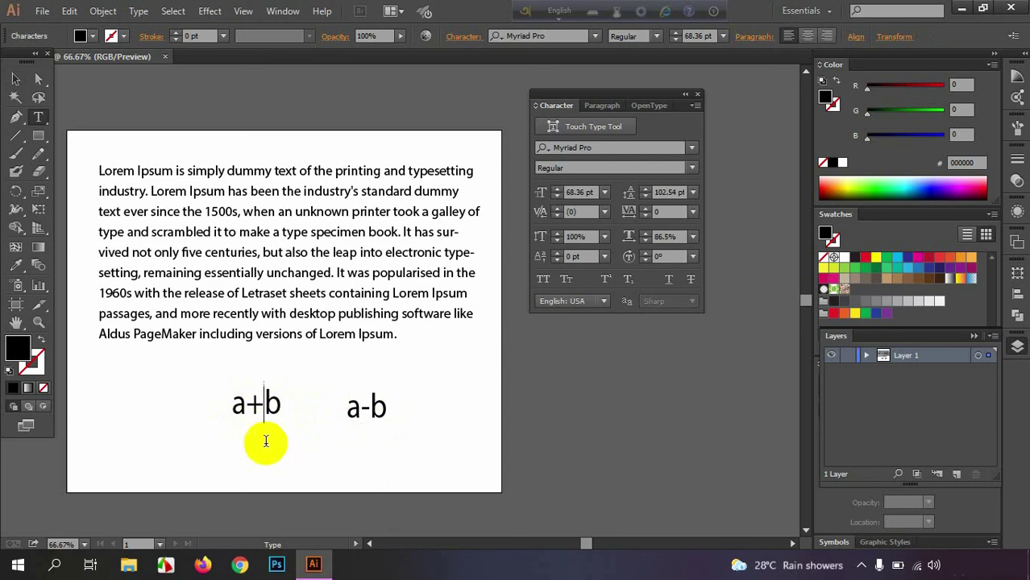
left_click(16, 78)
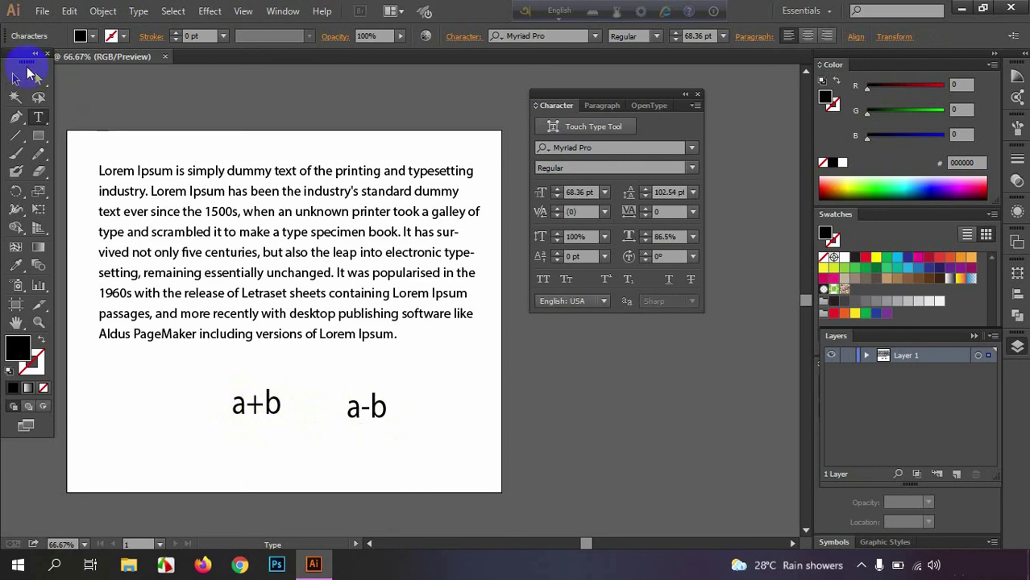
left_click(257, 401)
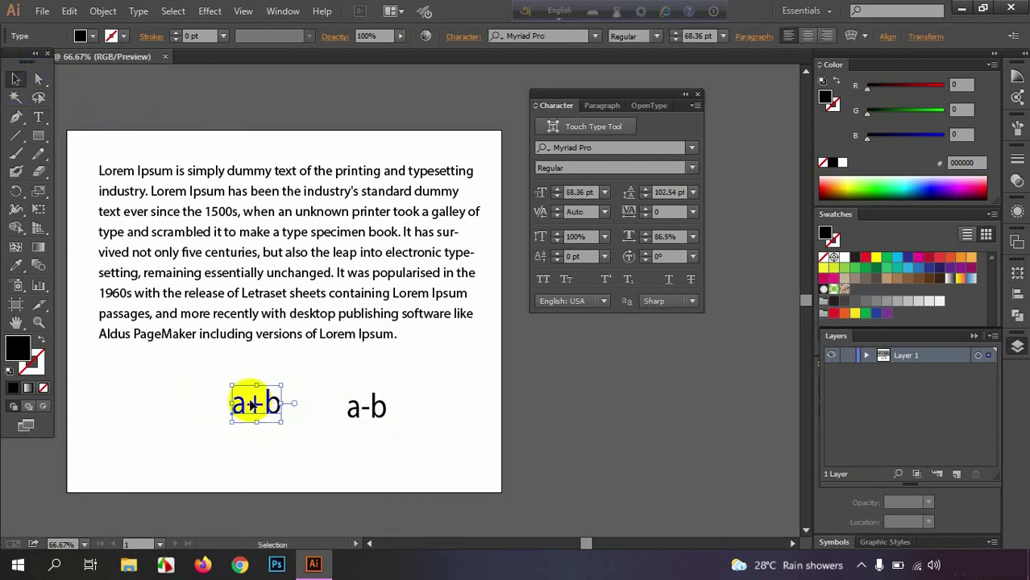
left_click(373, 408)
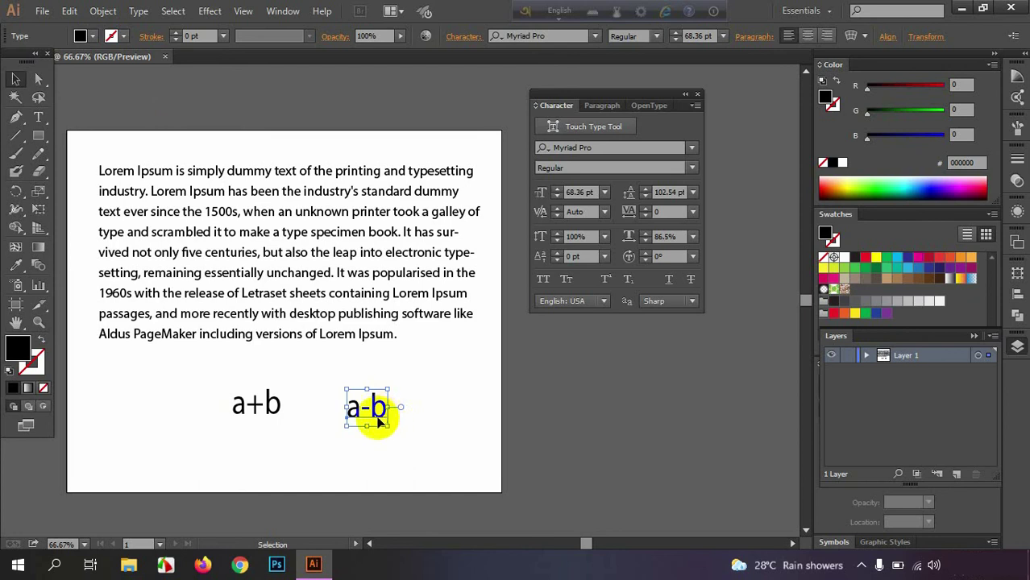
left_click(249, 403)
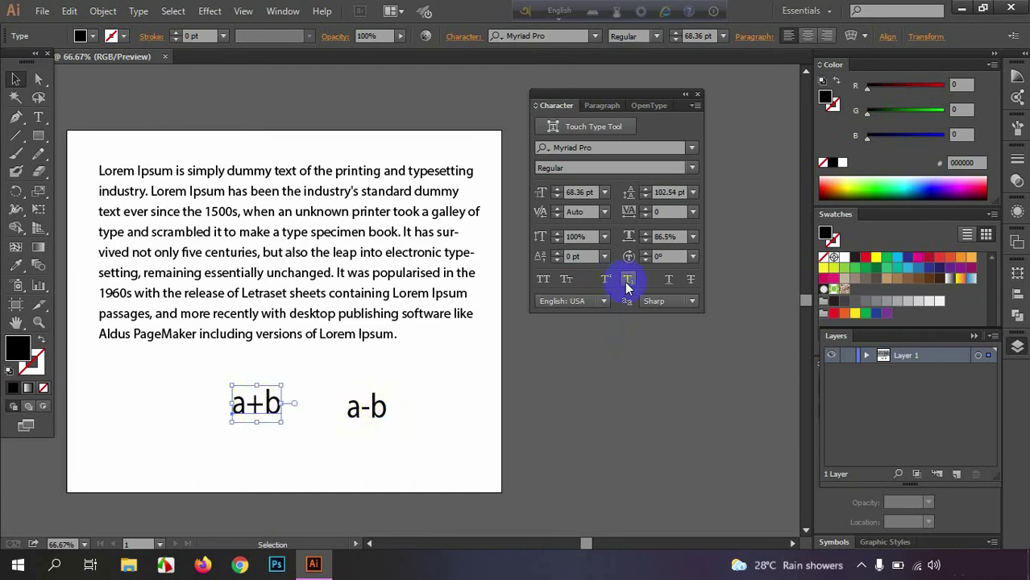
left_click(256, 413)
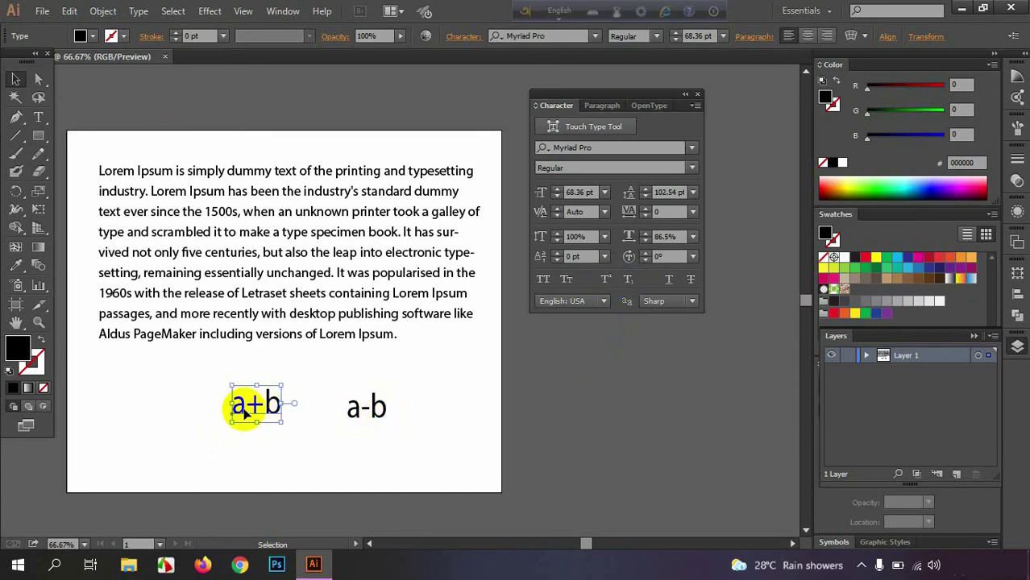
double_click(245, 411)
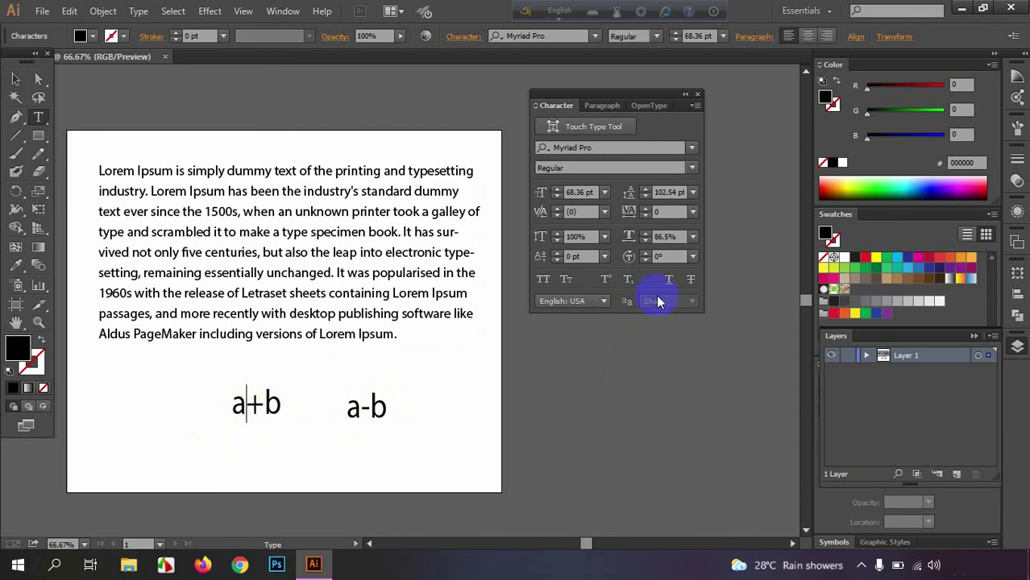
- Add superscript 2s after a and b to make 'a²+b²'
left_click(610, 279)
left_click_drag(259, 395, 249, 417)
type("2")
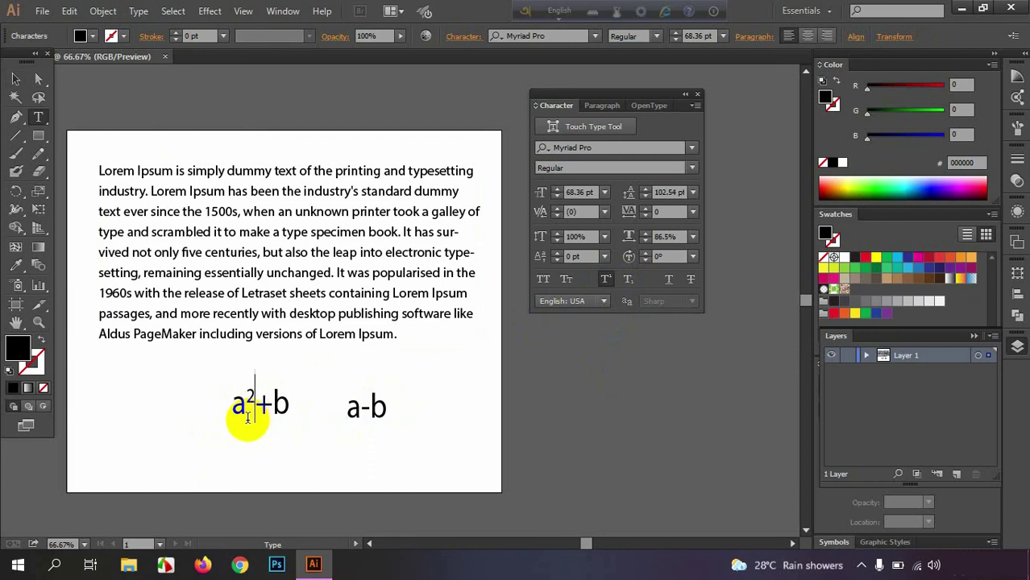
left_click_drag(255, 403, 291, 410)
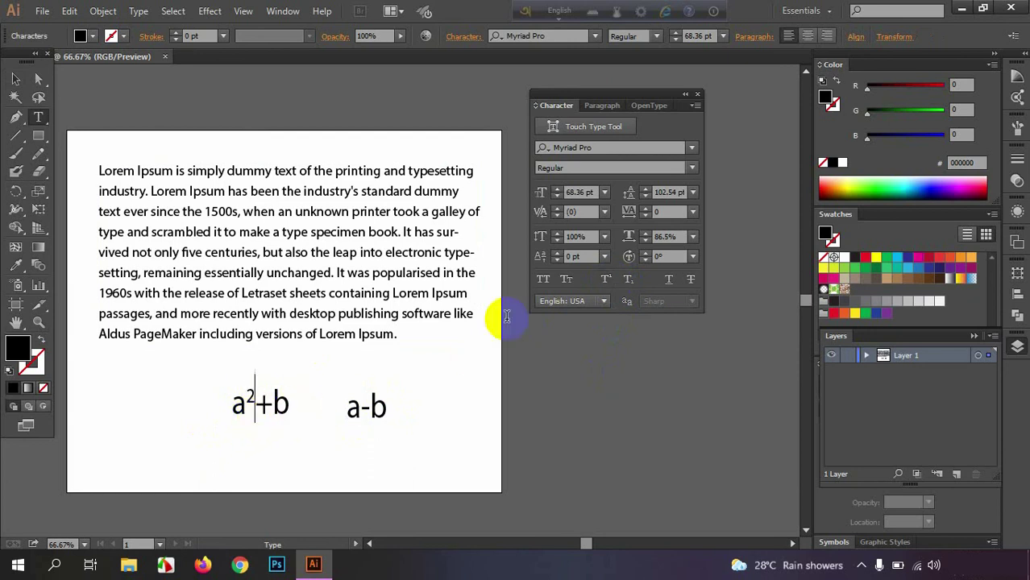
left_click(605, 279)
type("2")
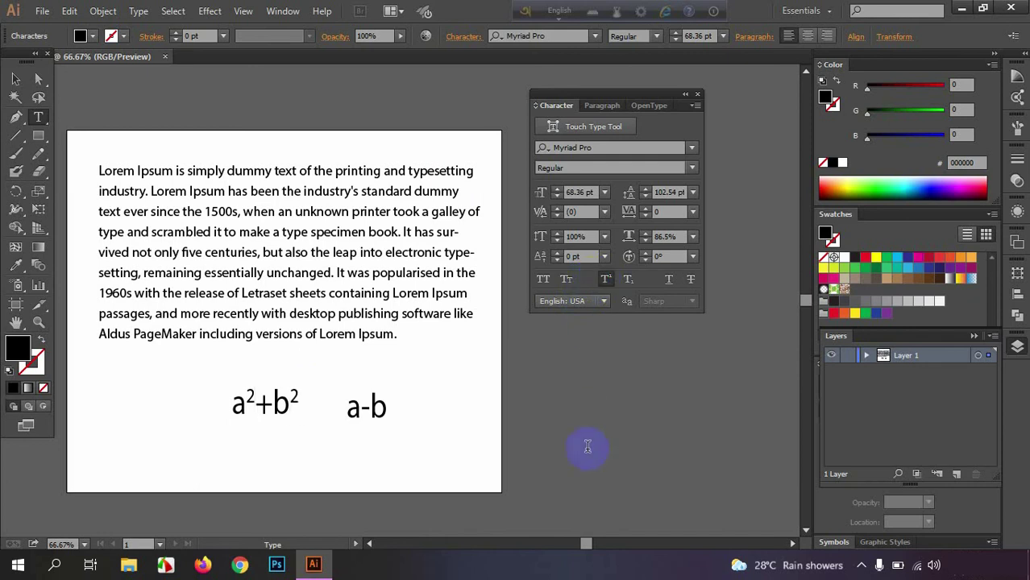
- Add subscript n after a and b to make 'aₙ-bₙ'
left_click(362, 407)
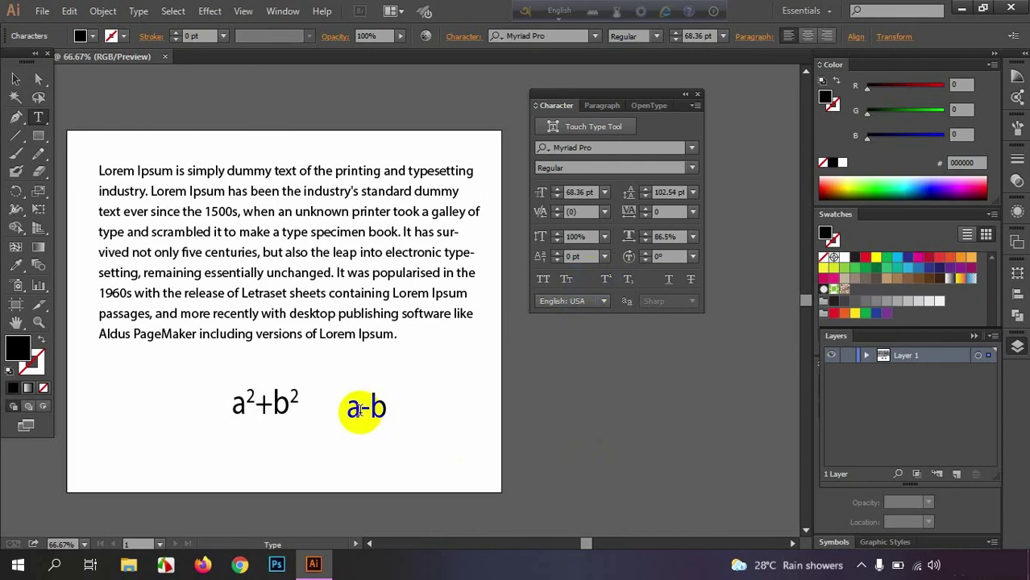
left_click(628, 280)
type("n")
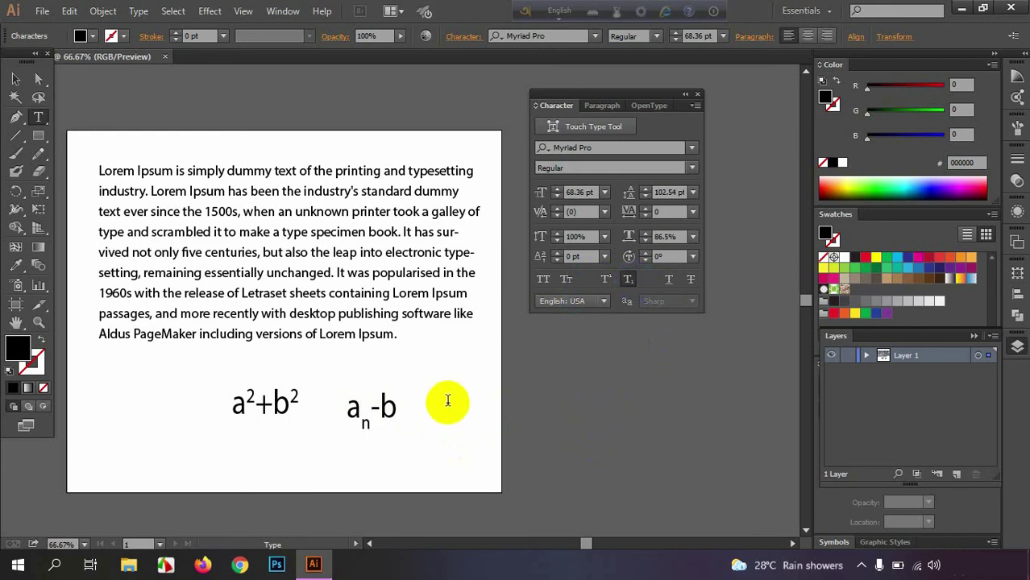
left_click(503, 413)
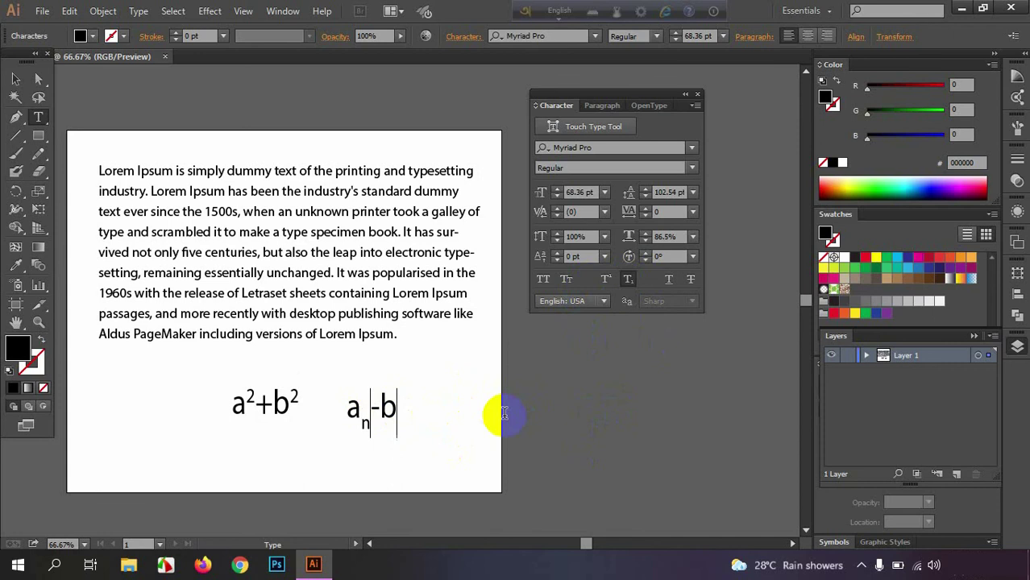
type("n")
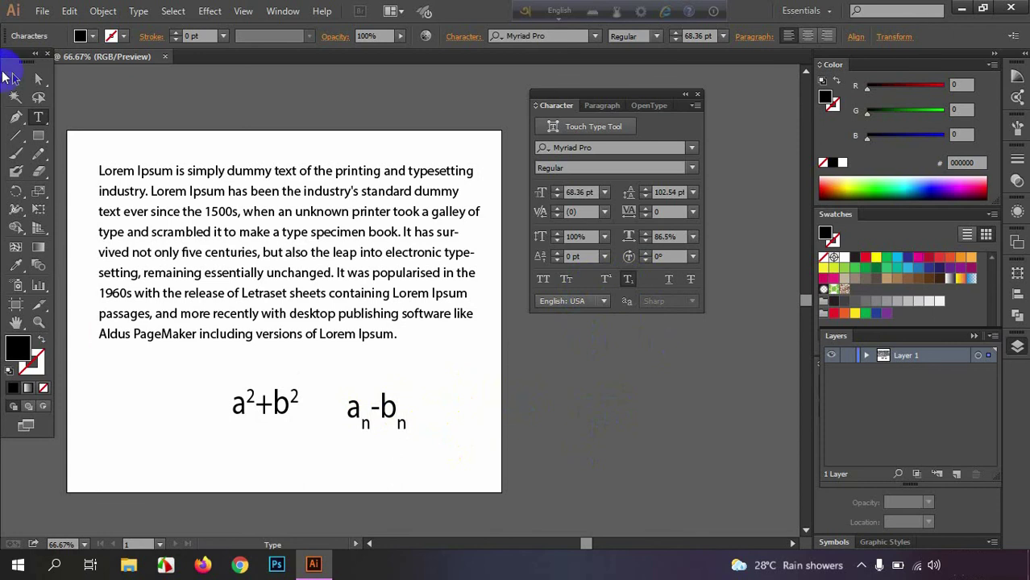
- Move both expressions together further left beneath the paragraph
left_click(15, 79)
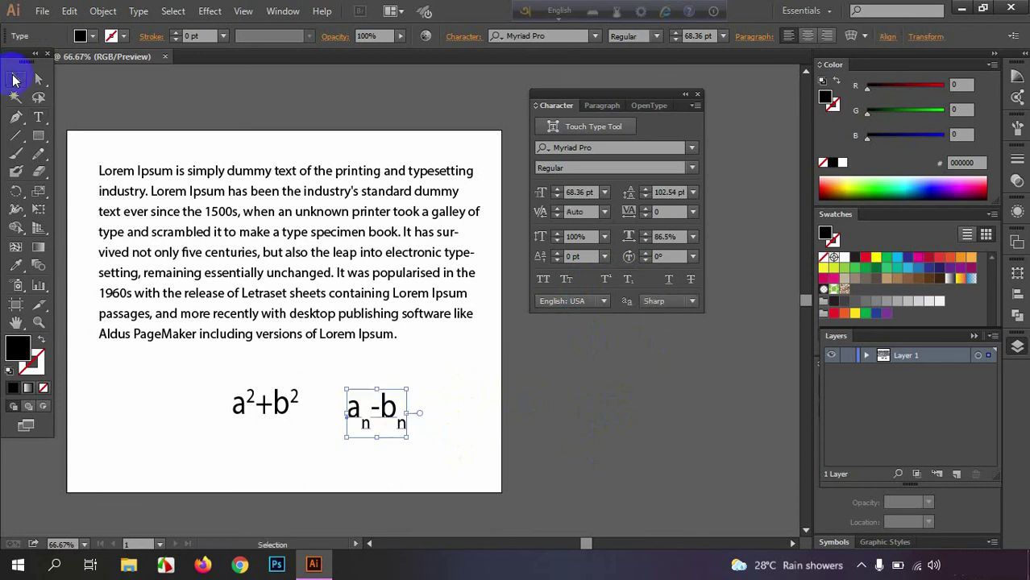
scroll(403, 399, "down", 2)
left_click(354, 374)
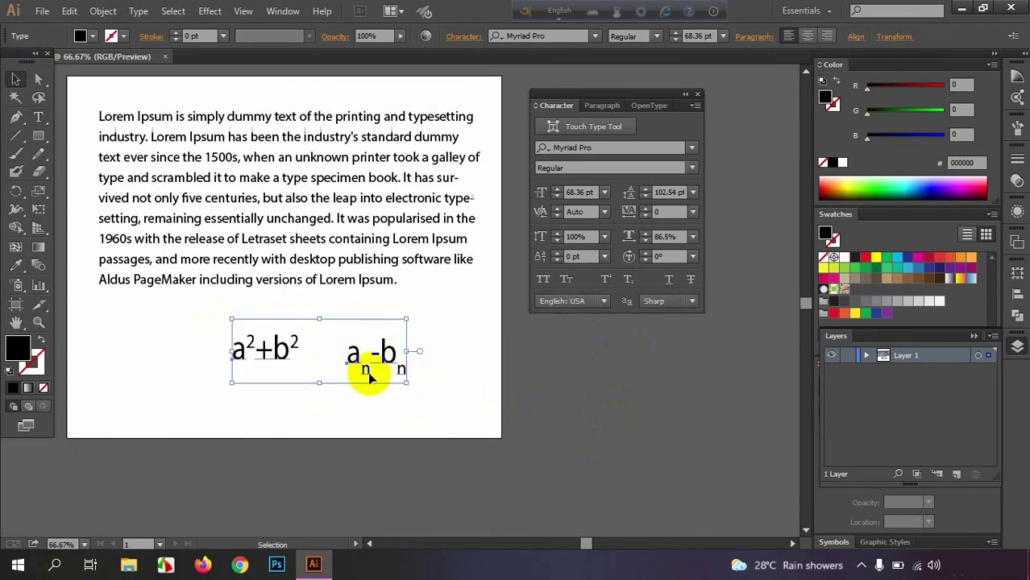
left_click_drag(354, 373, 222, 360)
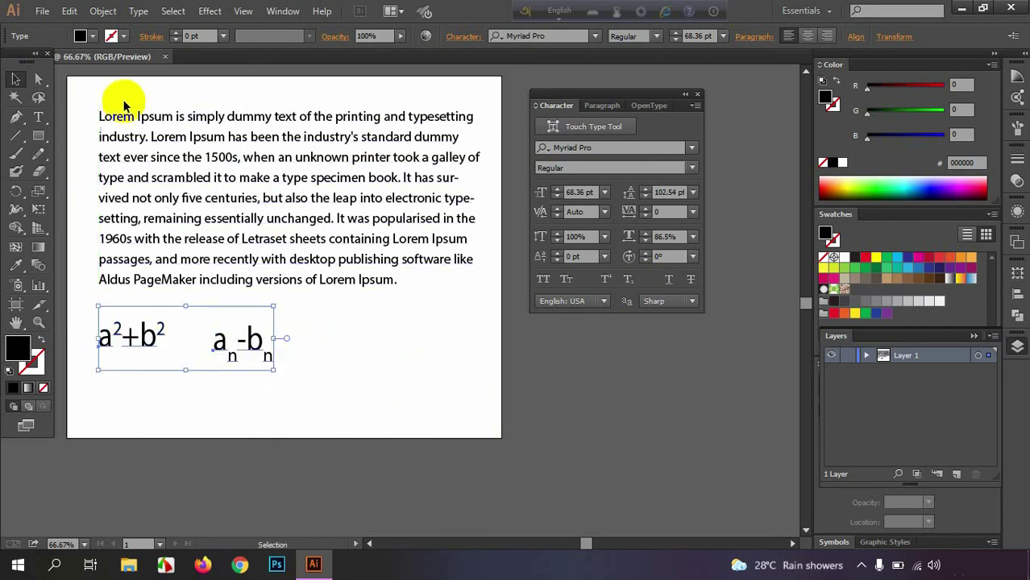
key("ctrl+1")
- Dock the Character panel beside the Color panel and select the paragraph
left_click_drag(666, 100, 800, 101)
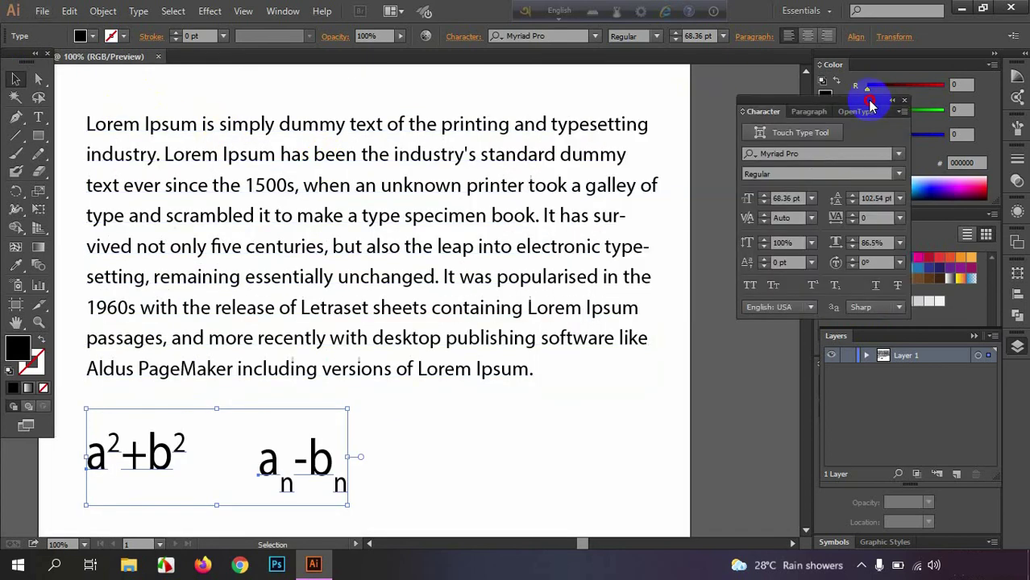
key("ctrl+minus")
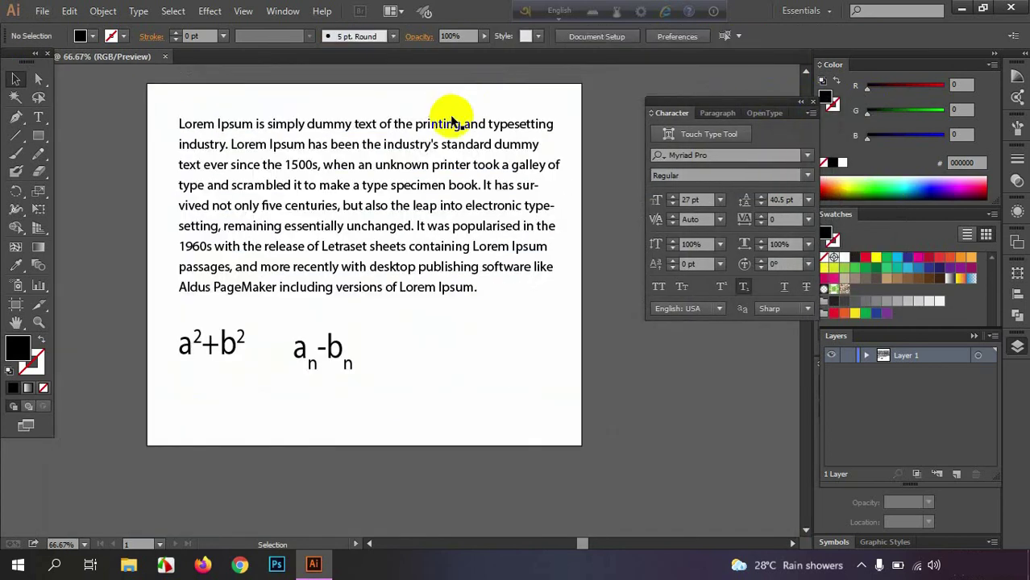
left_click(453, 128)
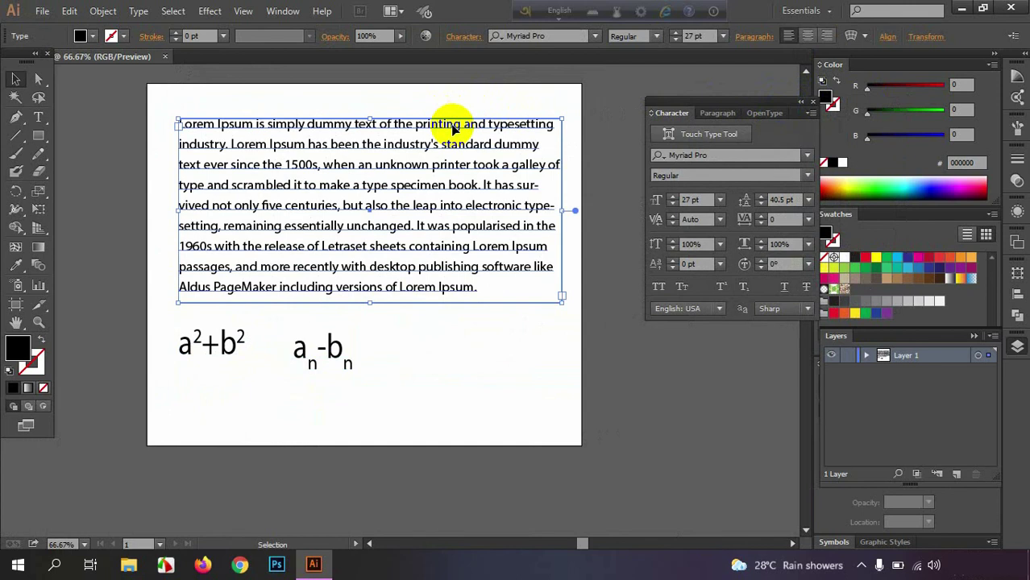
left_click(471, 103)
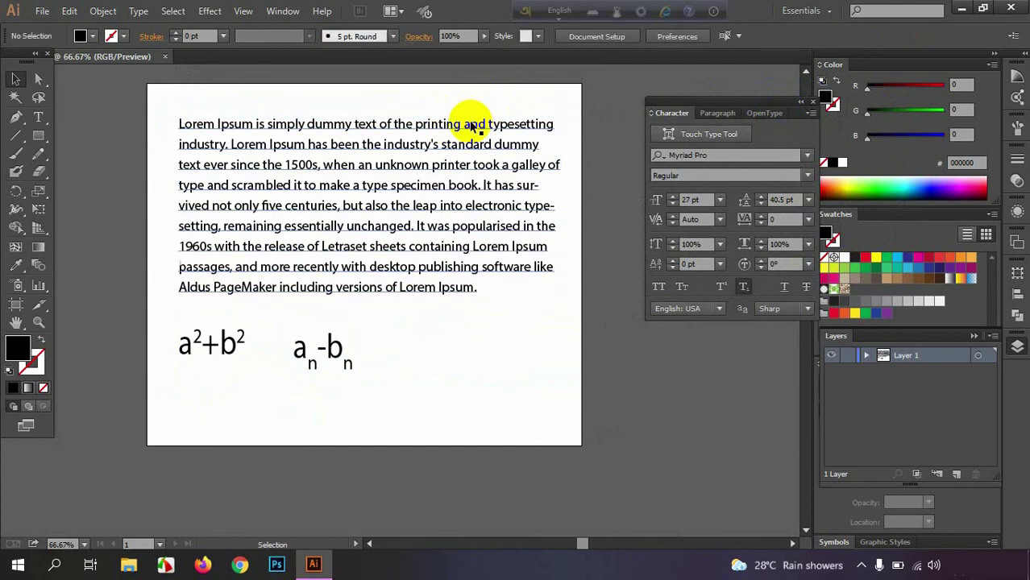
left_click(474, 126)
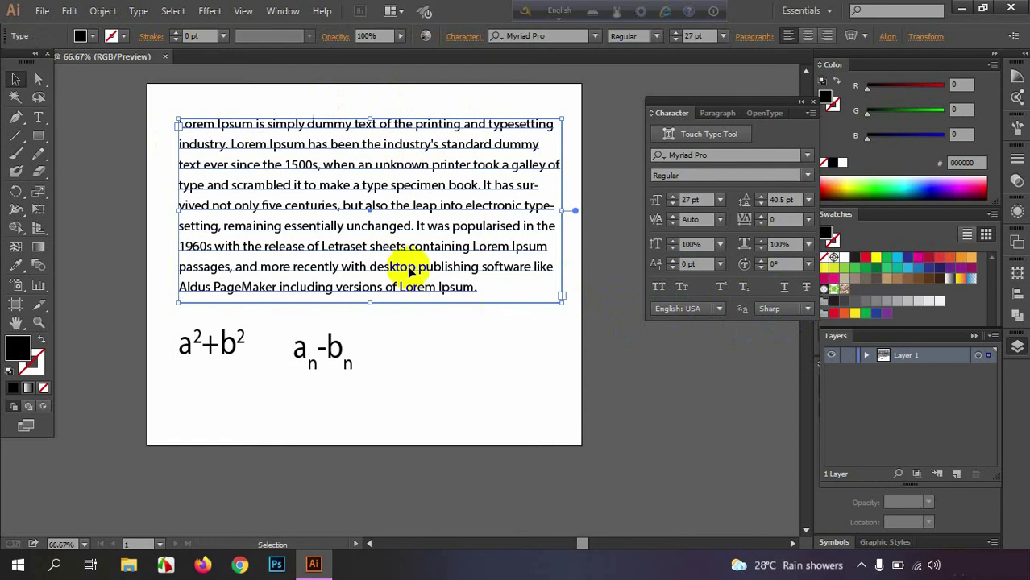
- Underline the whole paragraph and check that every line is underlined
left_click(780, 295)
left_click(516, 372)
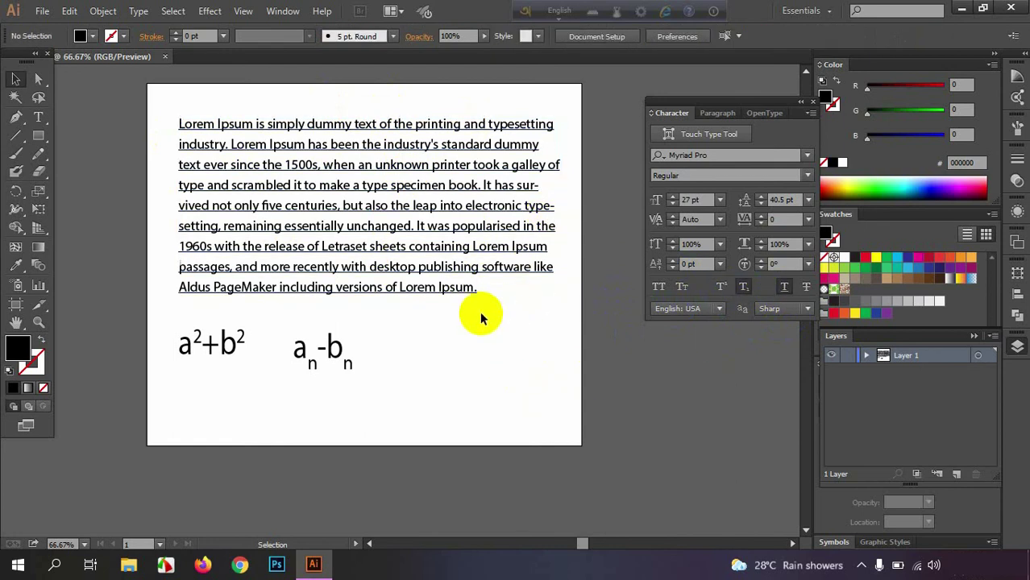
scroll(480, 319, "up", 6, "alt")
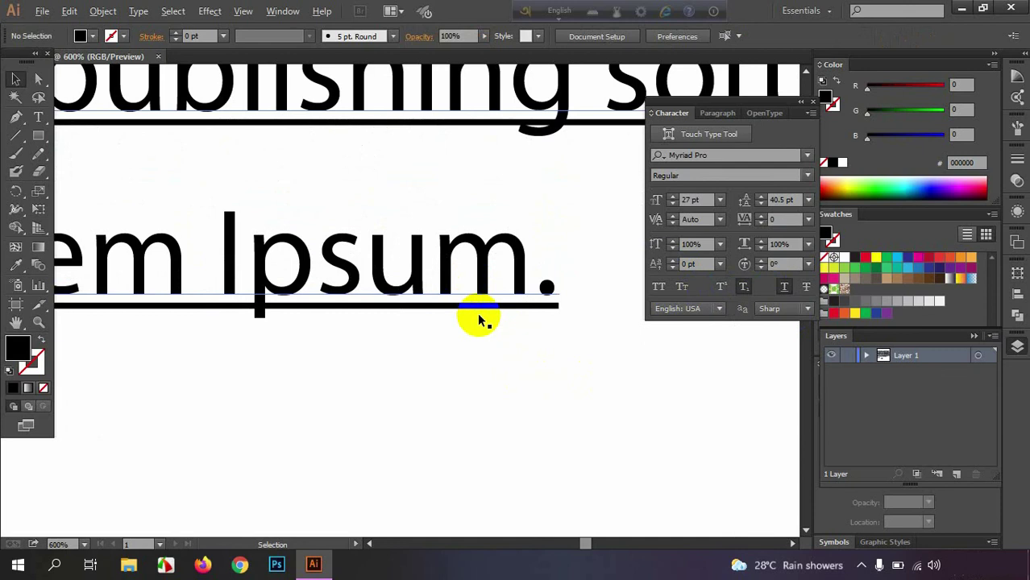
scroll(480, 320, "down", 3, "alt")
scroll(481, 320, "up", 2, "alt")
scroll(481, 320, "up", 1, "alt")
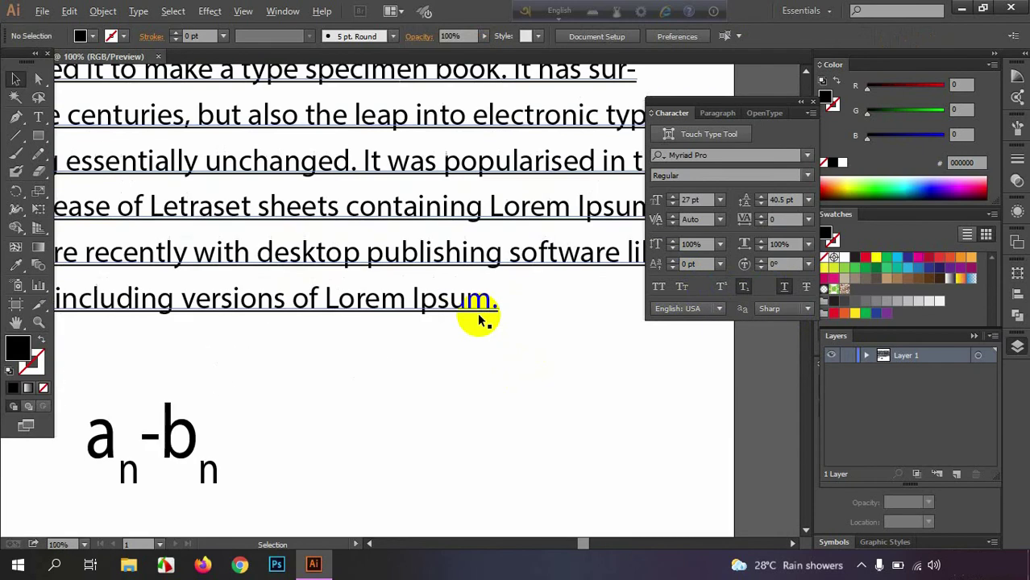
scroll(481, 320, "down", 3, "alt")
scroll(481, 320, "up", 1, "alt")
scroll(477, 314, "up", 1)
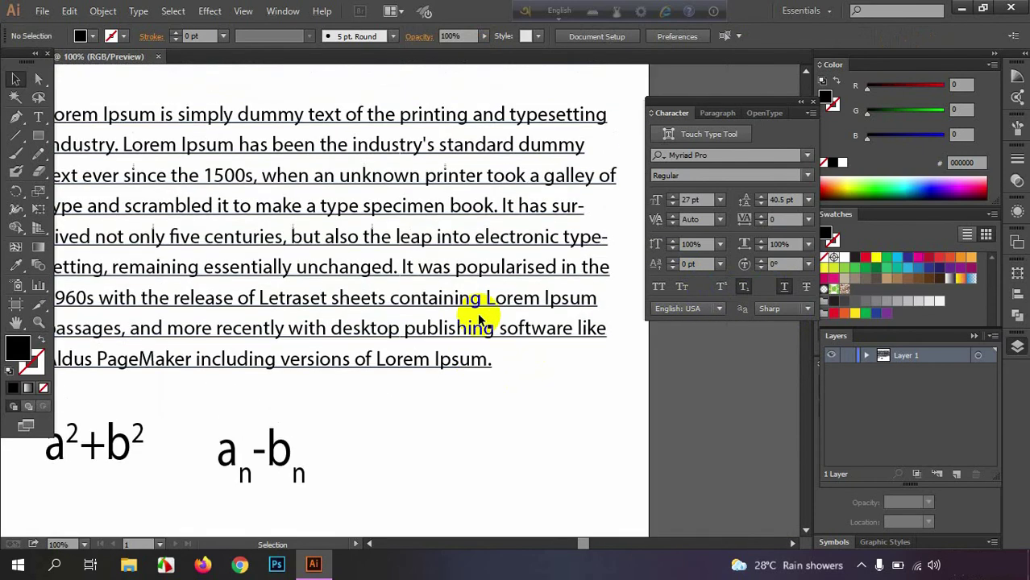
scroll(479, 313, "down", 1, "alt")
left_click(480, 309)
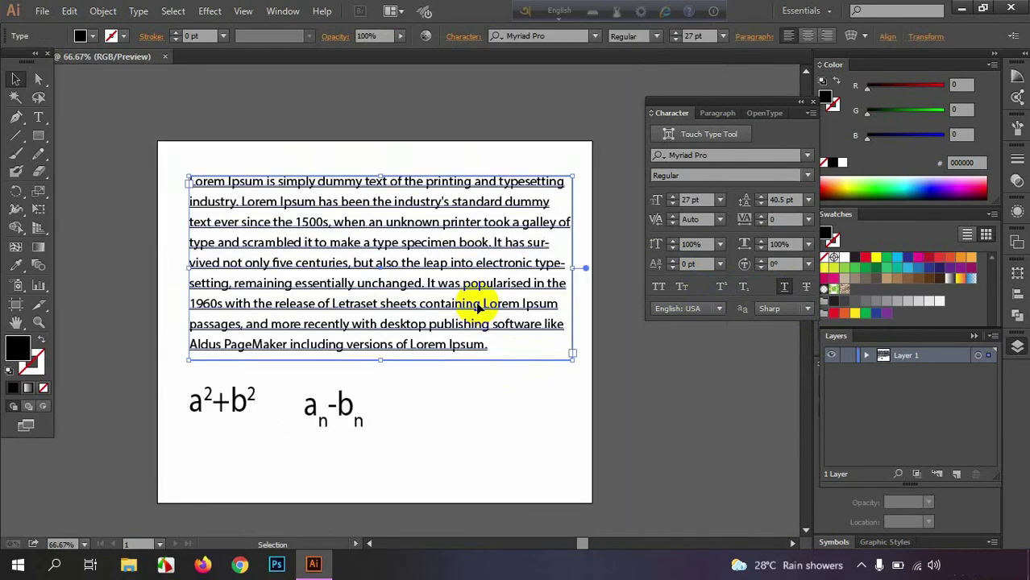
- Remove the paragraph's underline, try strikethrough, then remove the strikethrough as well
left_click(780, 288)
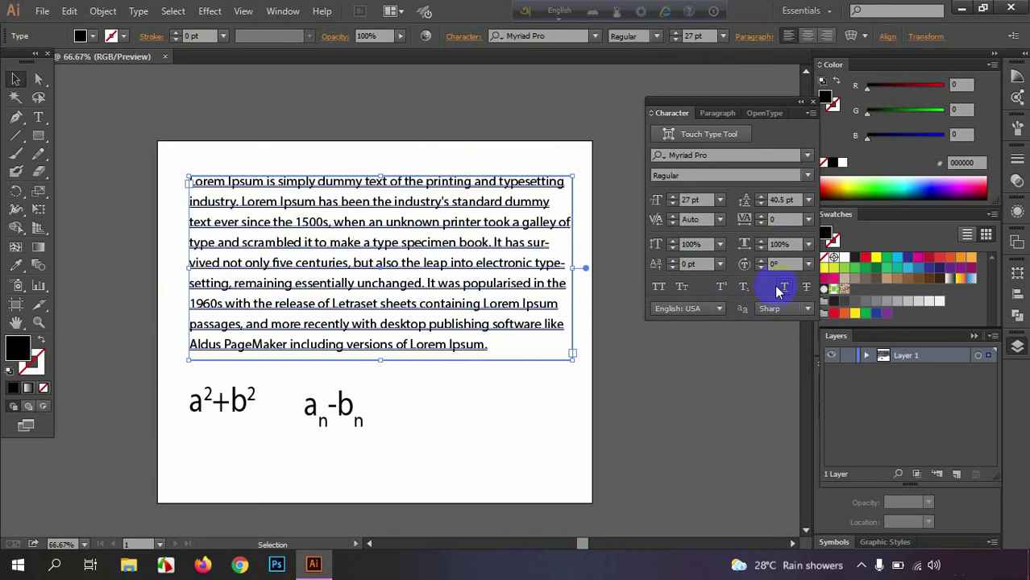
left_click(782, 288)
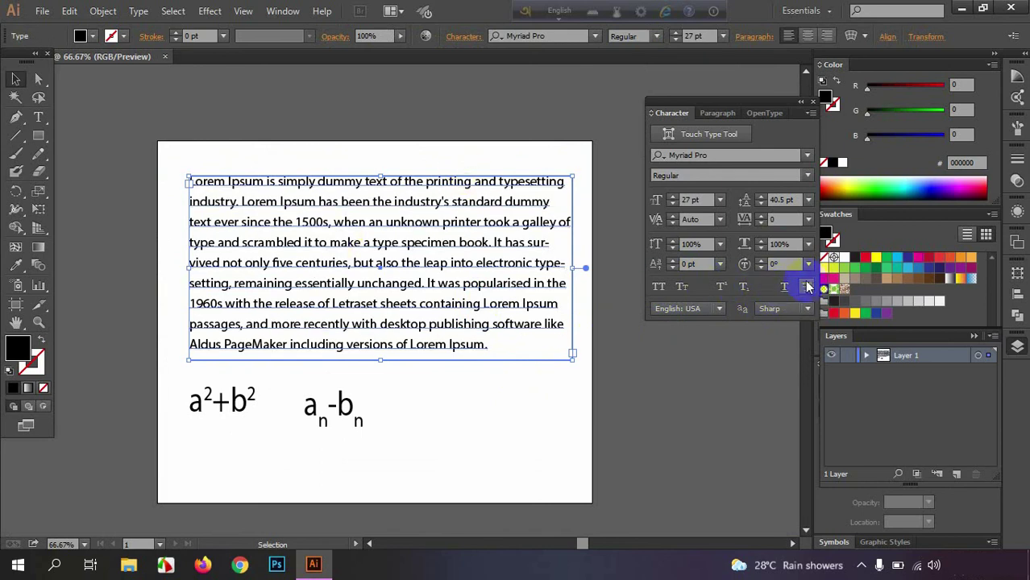
left_click(807, 287)
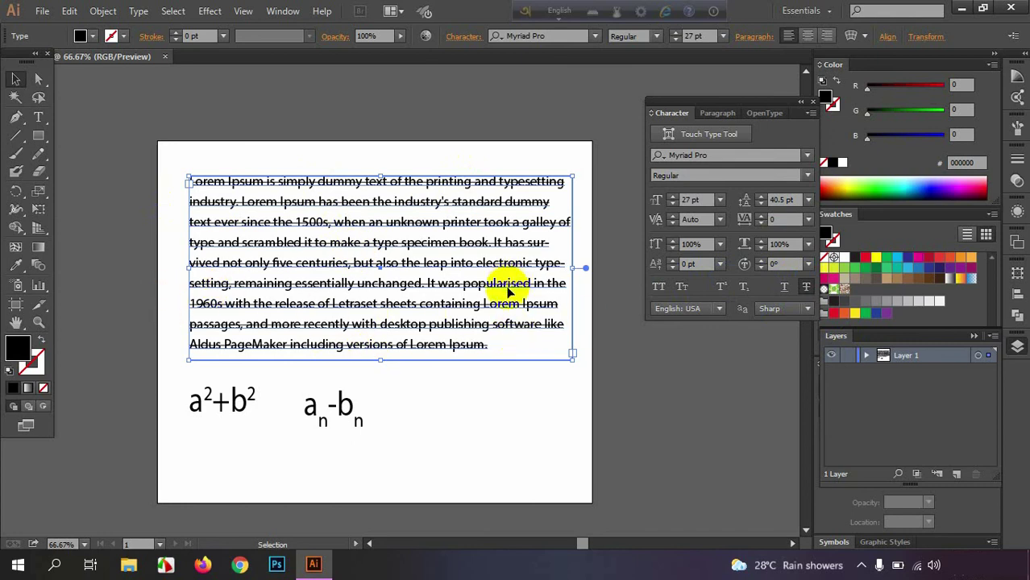
left_click(805, 288)
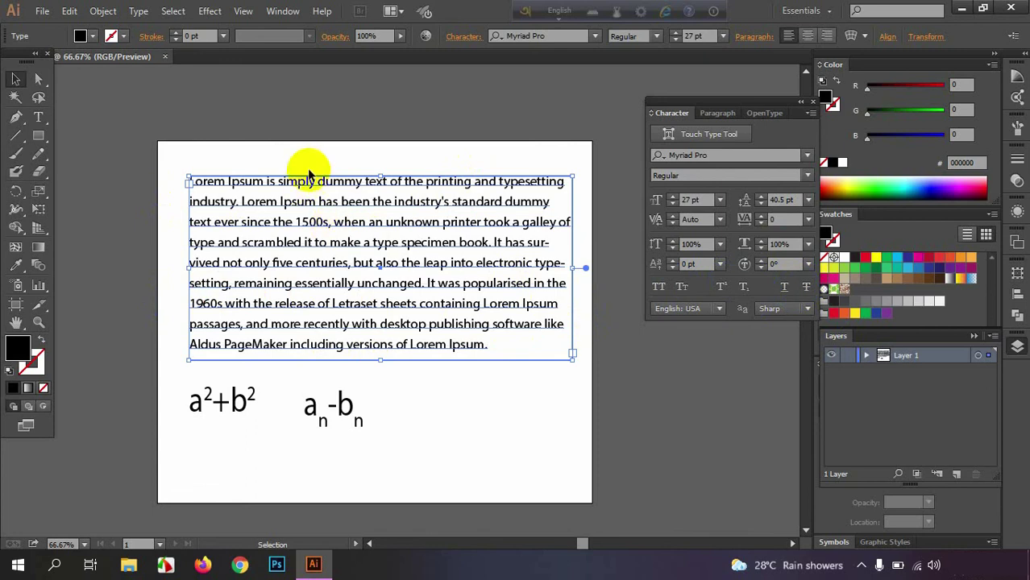
scroll(367, 202, "up", 3)
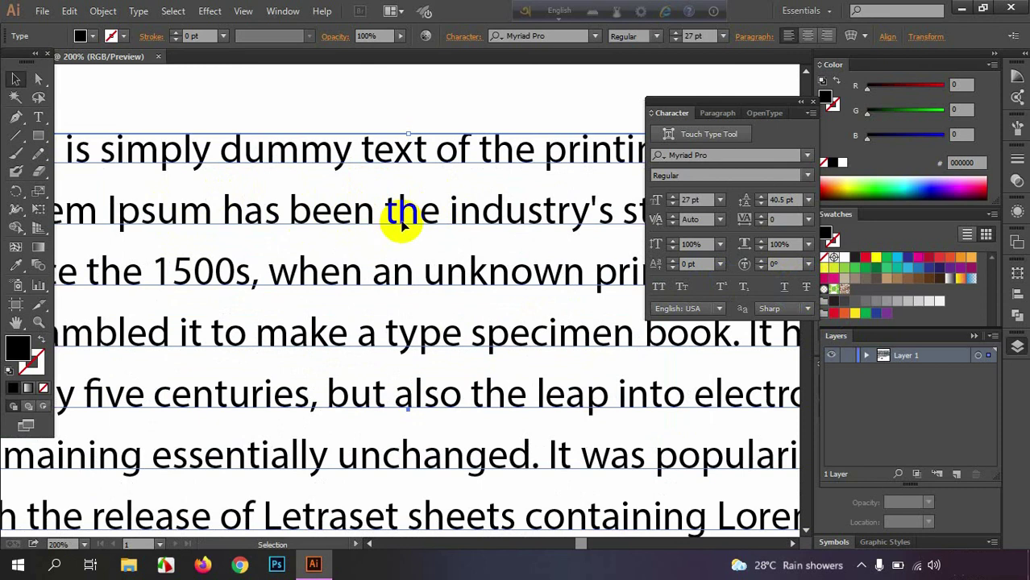
- Underline just the words 'Ipsum has been the' in the paragraph
double_click(352, 219)
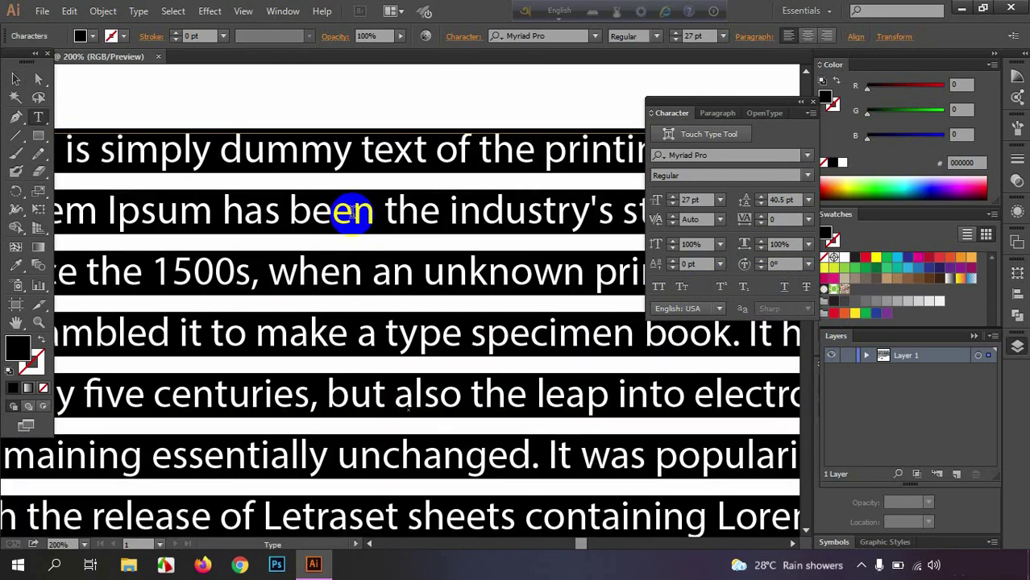
left_click(336, 223)
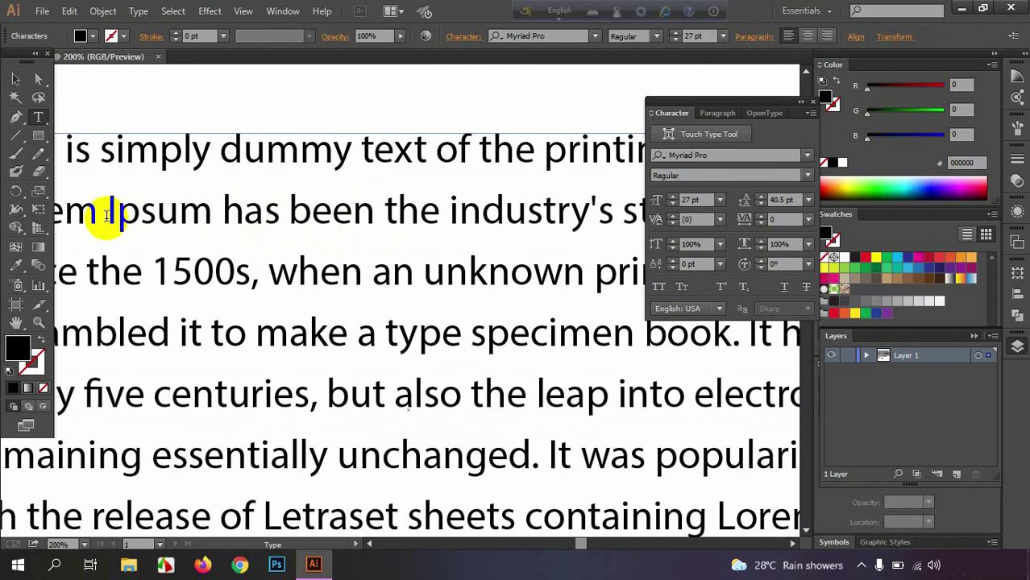
left_click_drag(117, 211, 179, 211)
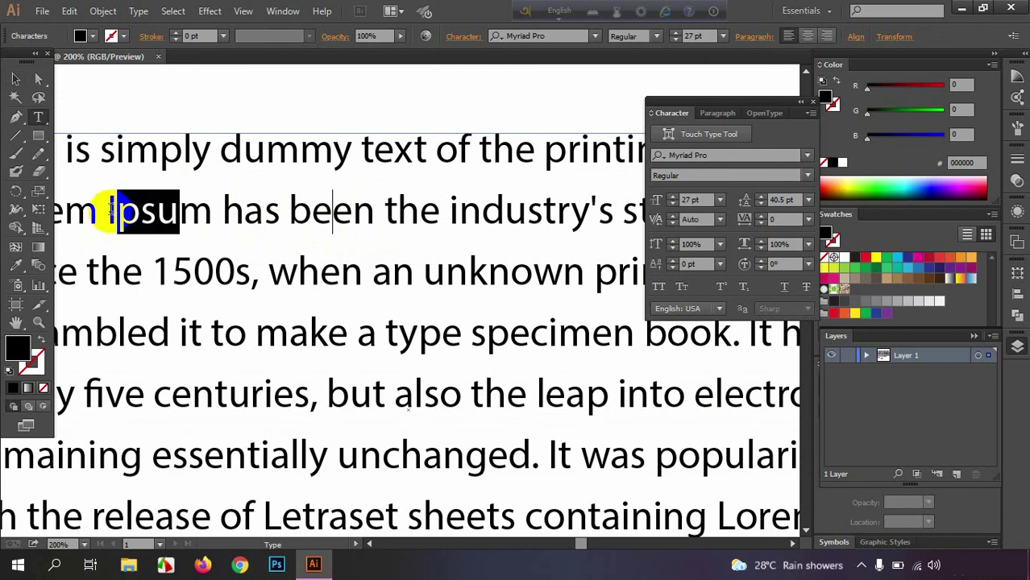
left_click_drag(107, 211, 440, 211)
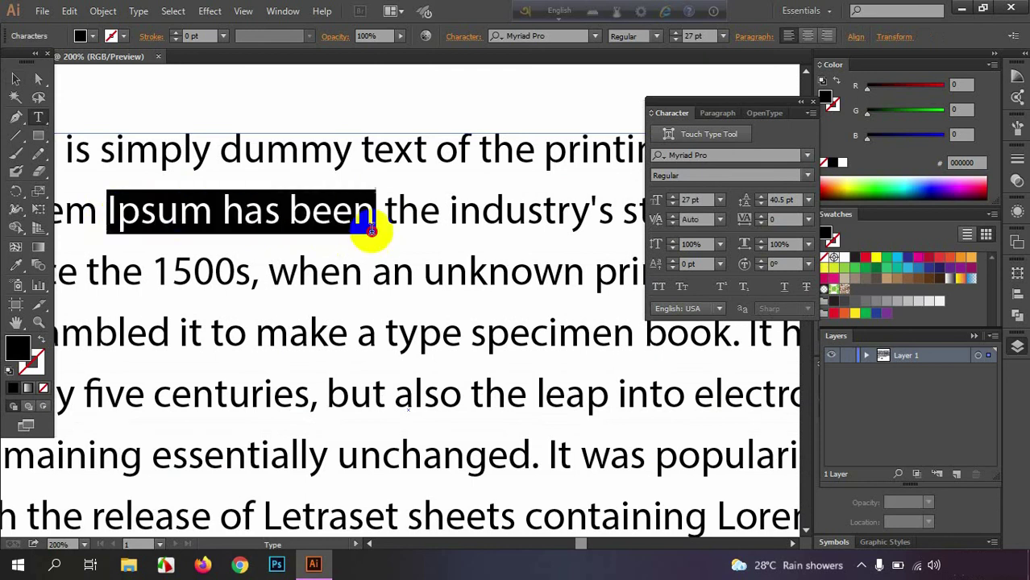
left_click(780, 286)
- Strike through the words 'when an unknown' and exit text editing with the whole artboard in view
left_click(282, 276)
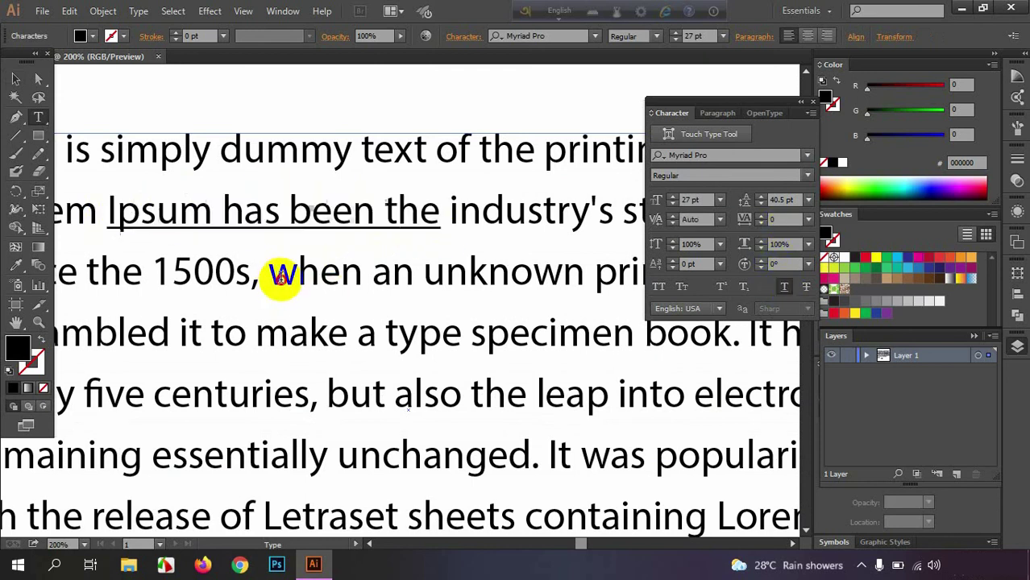
left_click_drag(282, 275, 579, 278)
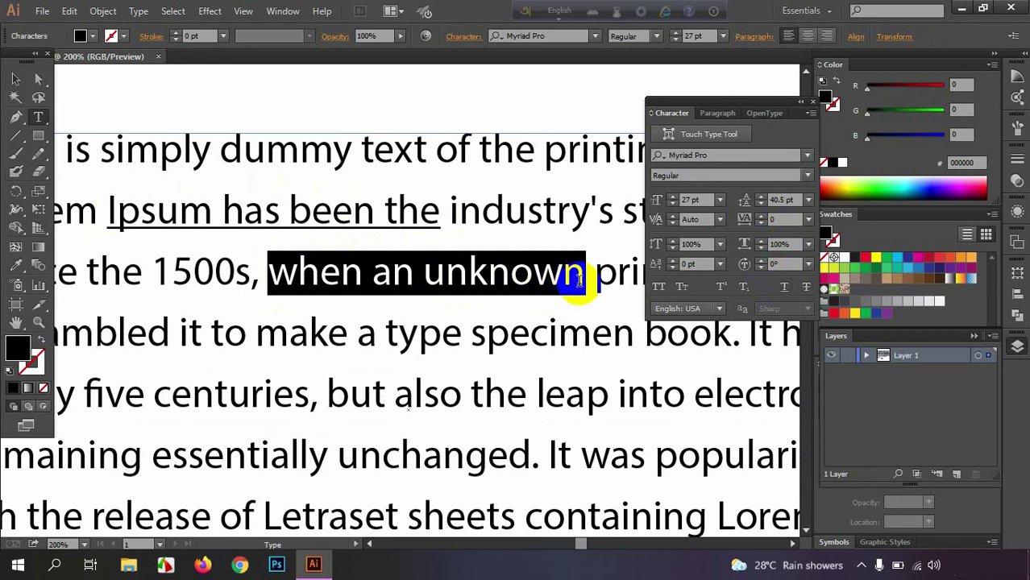
left_click(806, 287)
left_click(559, 355)
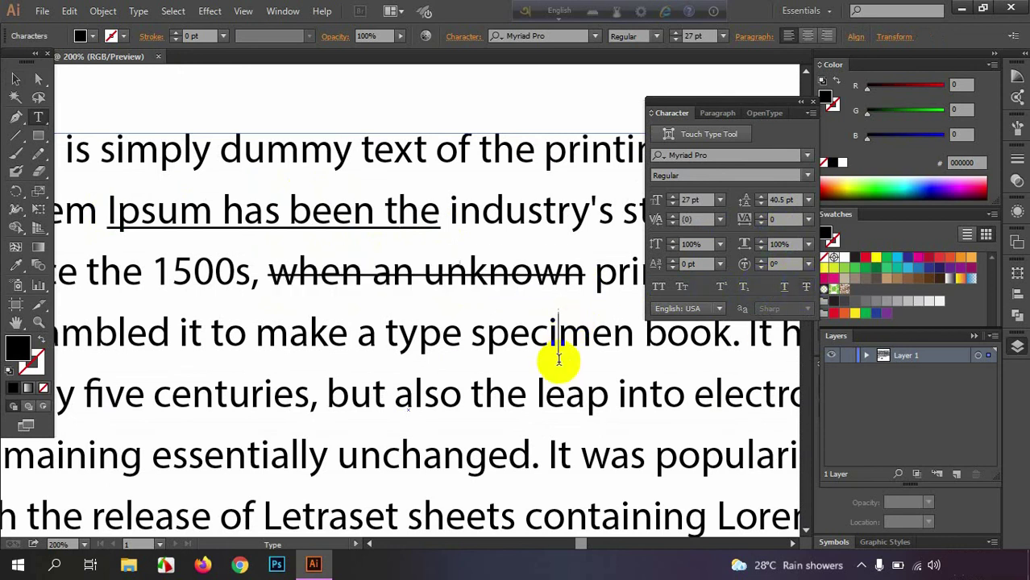
left_click(15, 78)
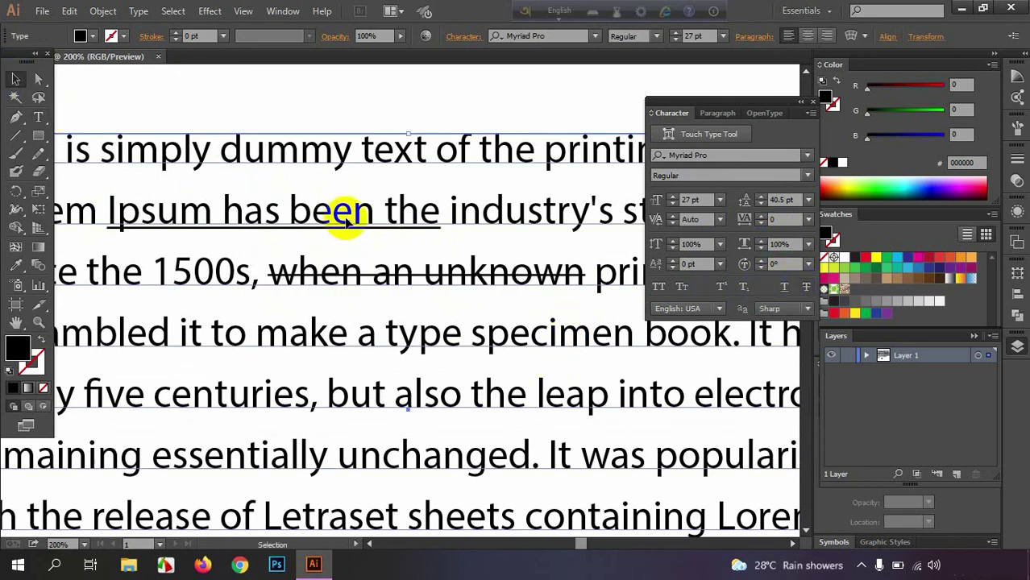
scroll(346, 220, "down", 2)
scroll(351, 220, "down", 1)
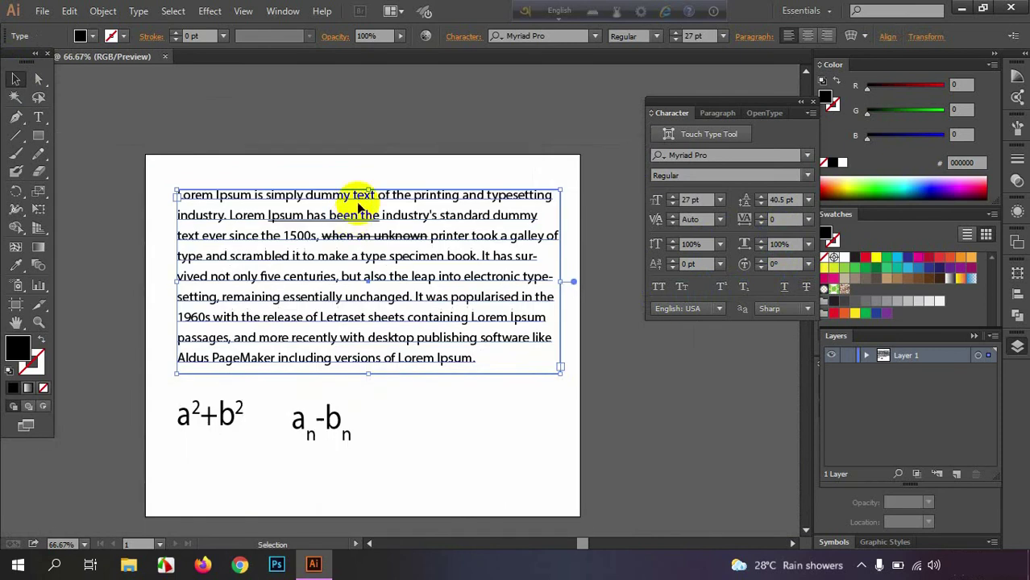
mouse_move(370, 189)
left_mouse_down()
mouse_move(340, 143)
mouse_move(363, 141)
left_mouse_up()
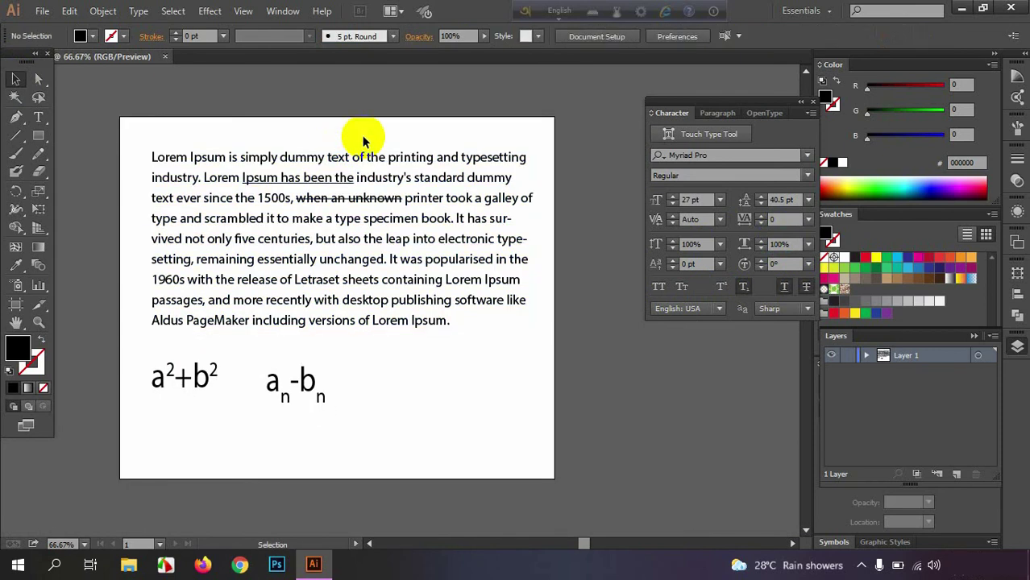
left_click(363, 144)
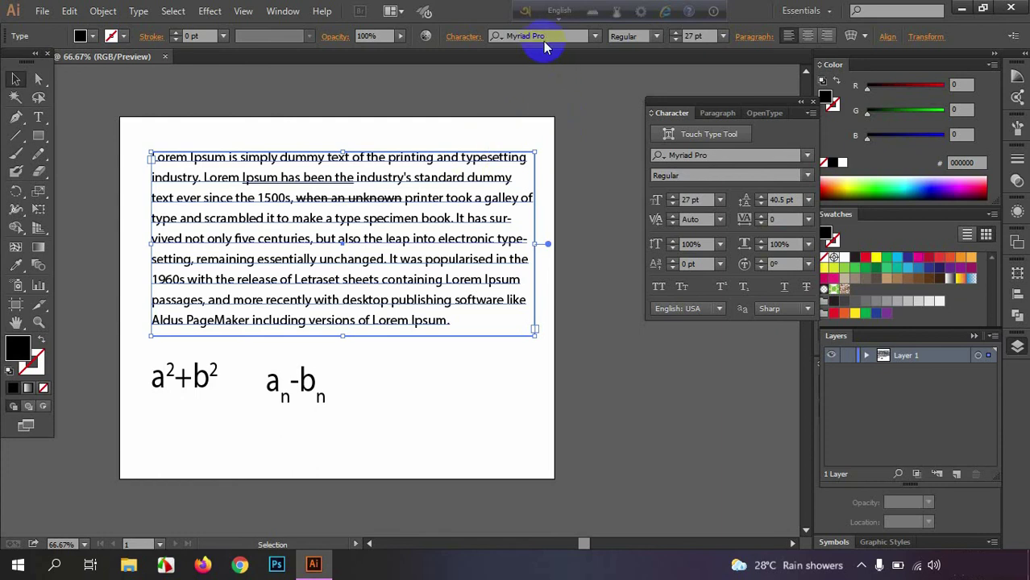
- Apply the Reading Script font family to the paragraph from the font list
left_click(734, 156)
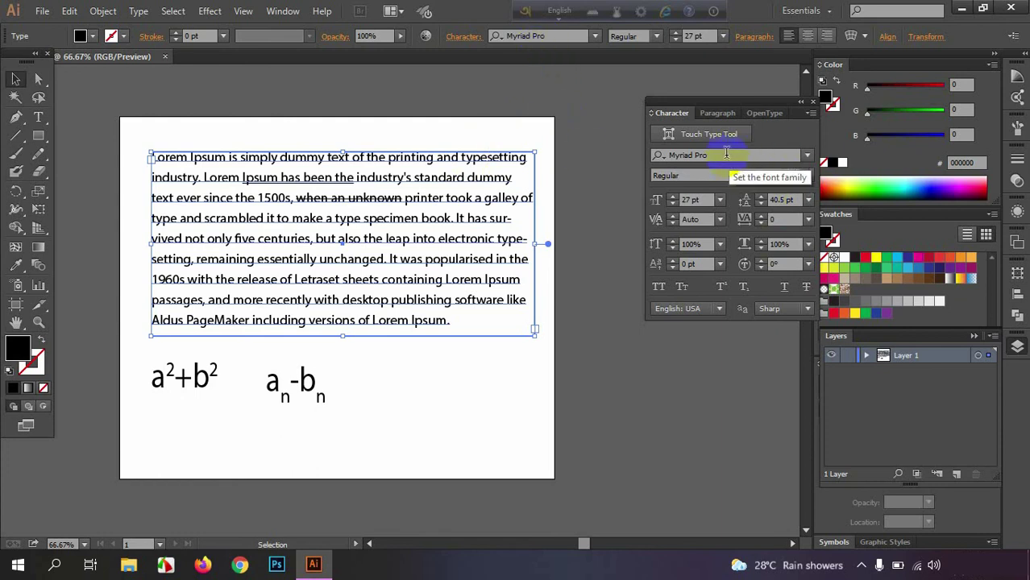
left_click(555, 36)
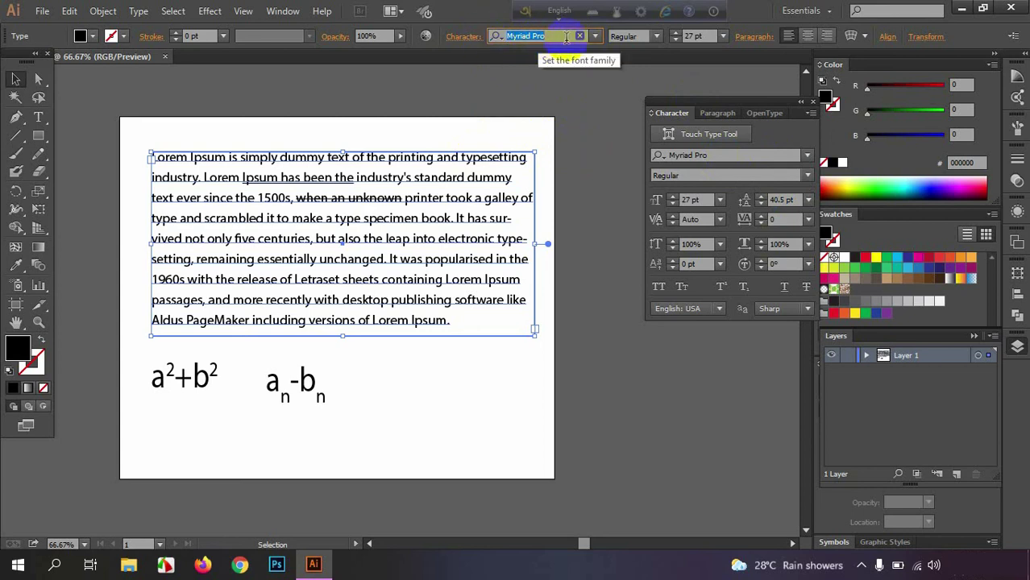
left_click(595, 37)
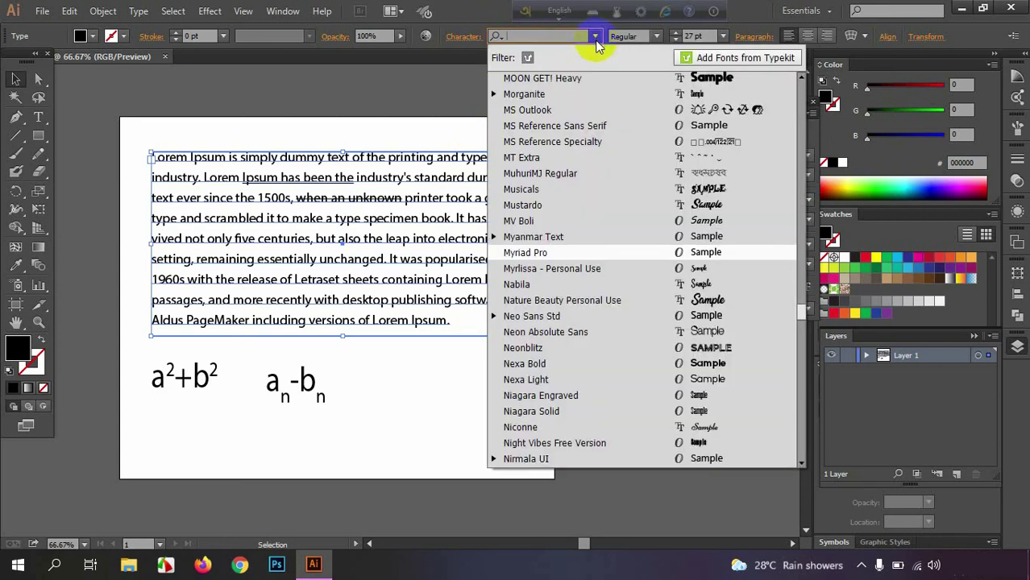
scroll(612, 194, "down", 6)
scroll(613, 196, "down", 5)
scroll(613, 197, "down", 5)
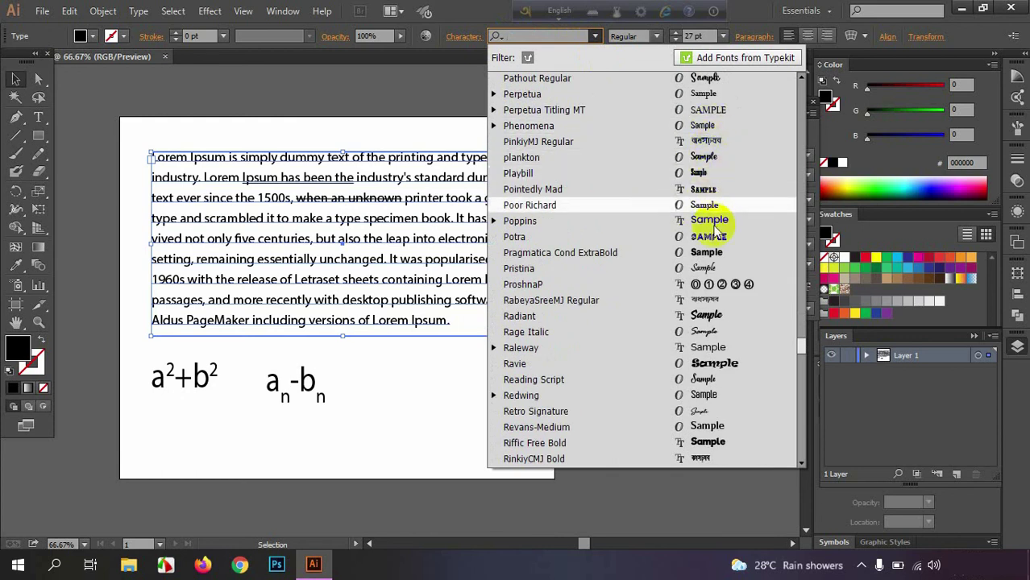
left_click(710, 379)
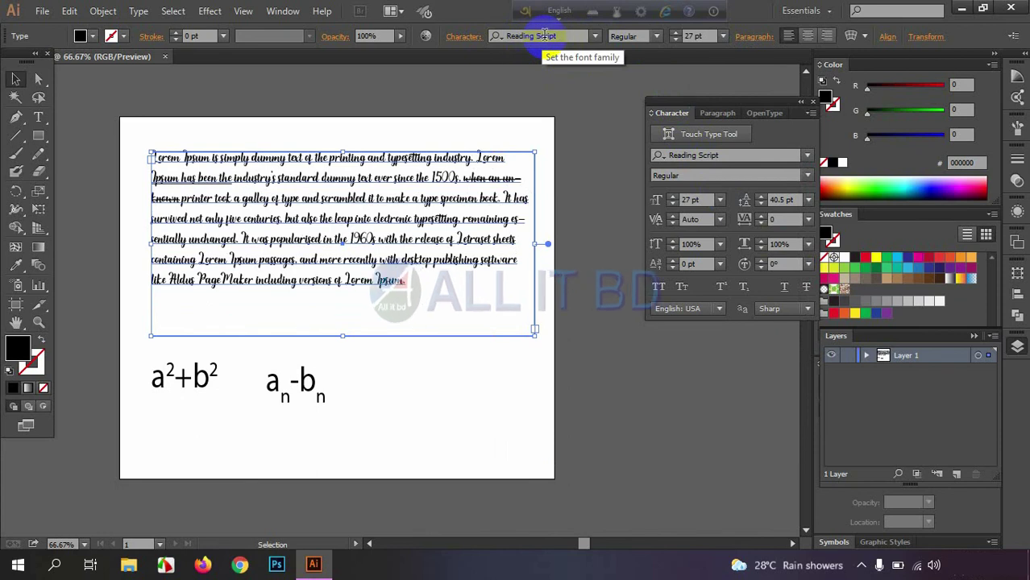
- Scroll through font families in the font field, landing on RinkiyMJ Regular
scroll(545, 35, "up", 2)
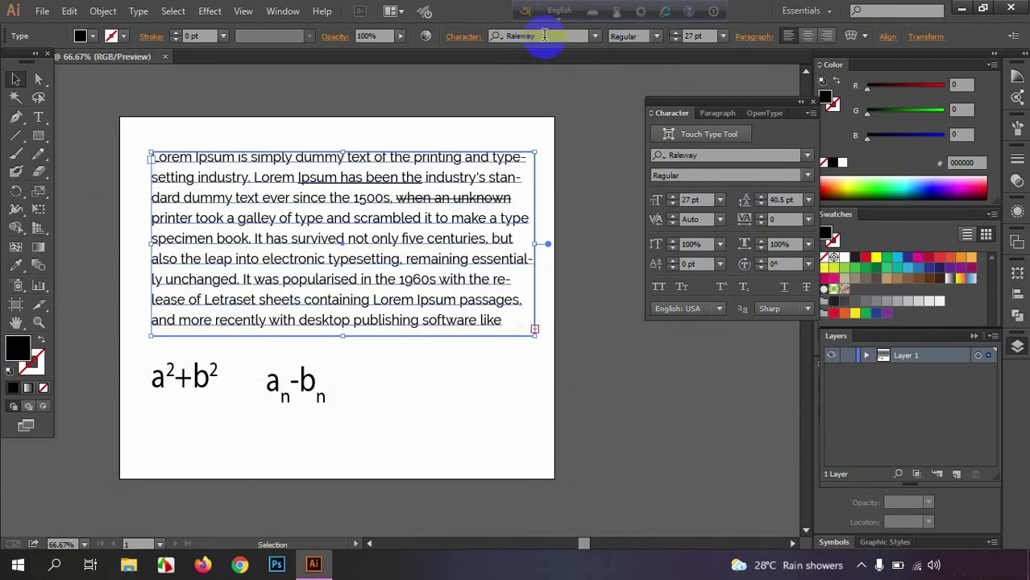
scroll(545, 35, "down", 1)
scroll(545, 35, "down", 1)
scroll(545, 35, "down", 1)
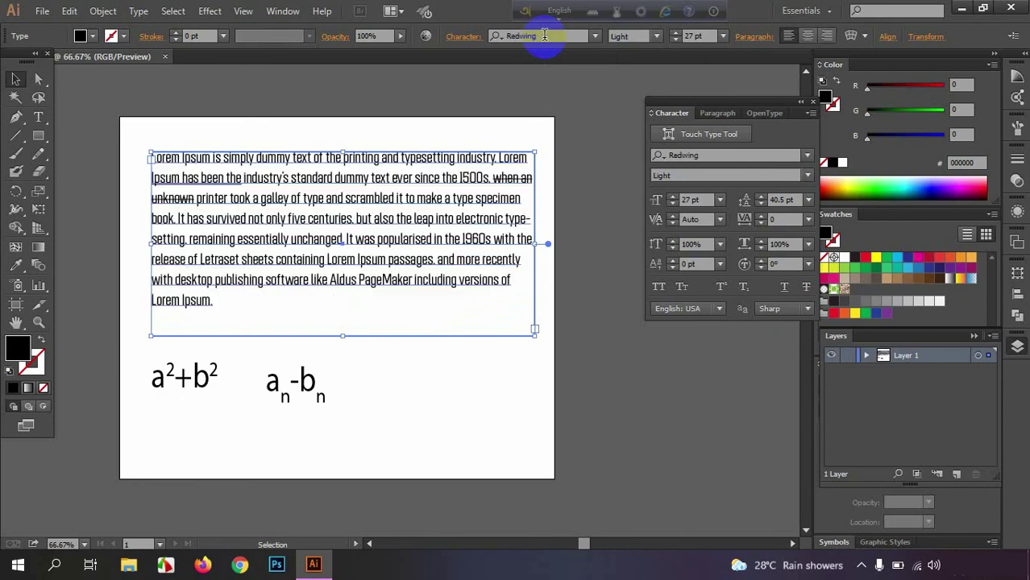
scroll(545, 35, "down", 1)
scroll(545, 36, "down", 1)
scroll(545, 36, "down", 1)
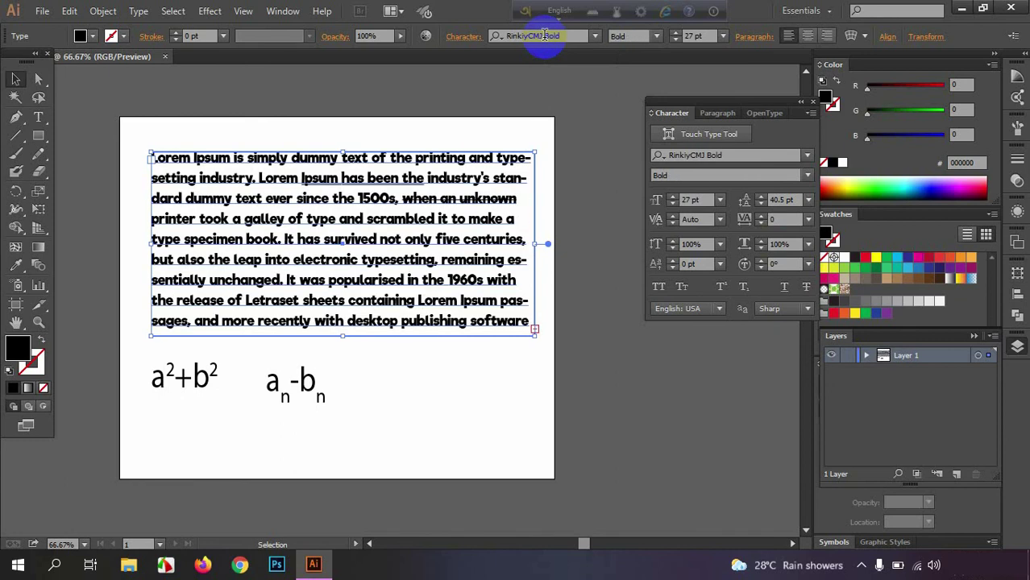
scroll(545, 35, "down", 1)
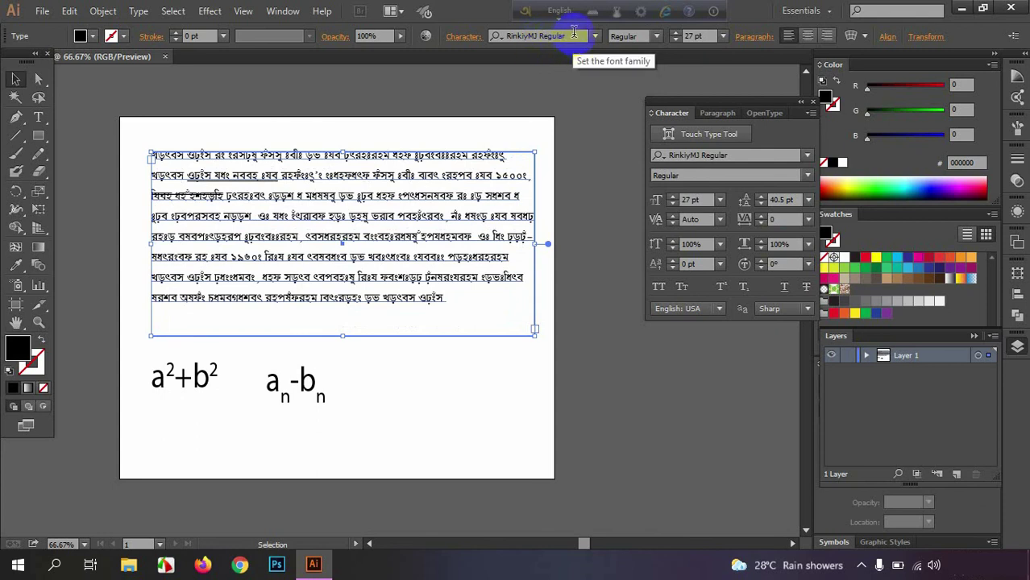
- Replace RinkiyMJ with Merriweather Black Italic by typing 'm' in the font field
left_click(569, 36)
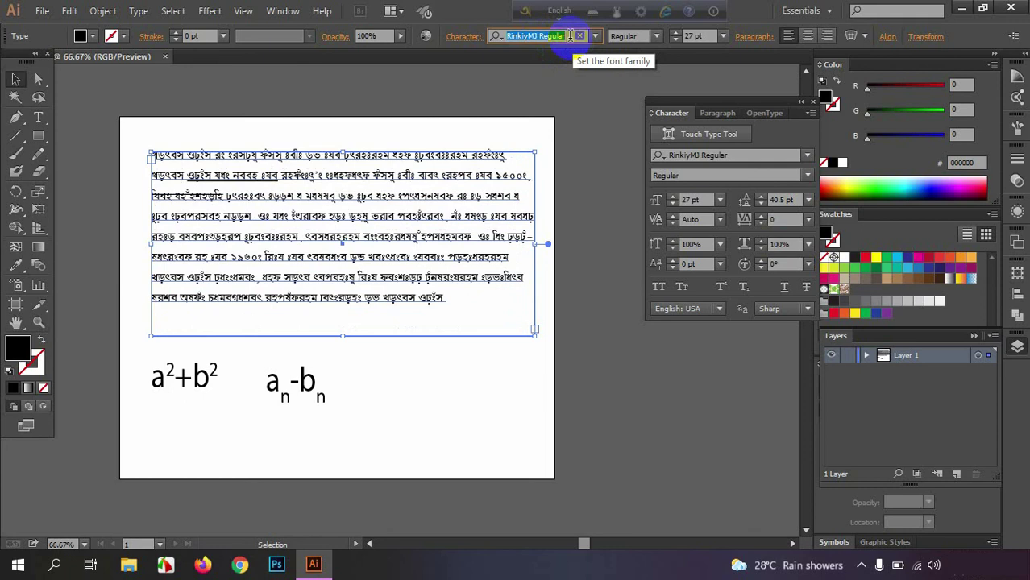
type("m")
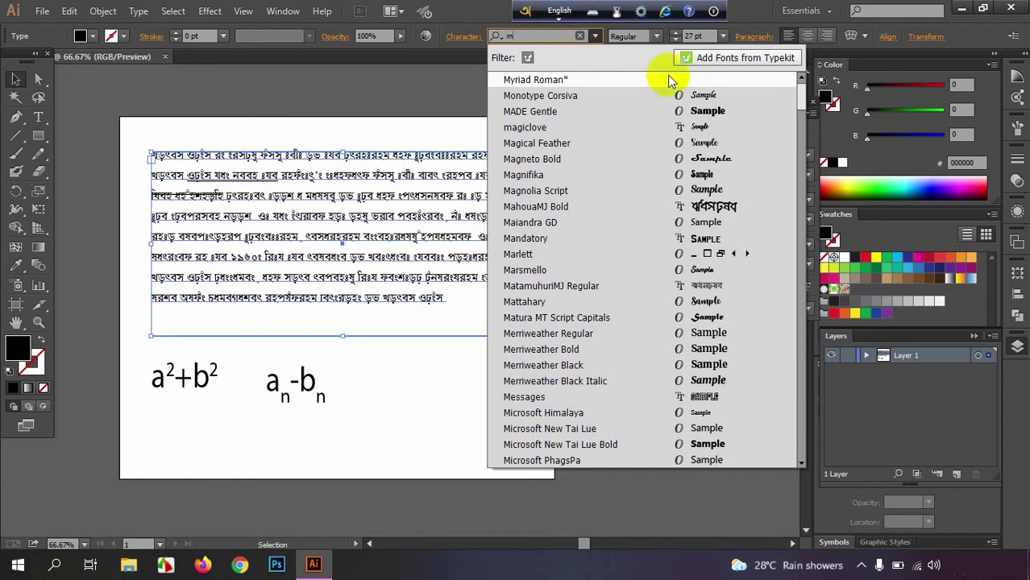
left_click(588, 386)
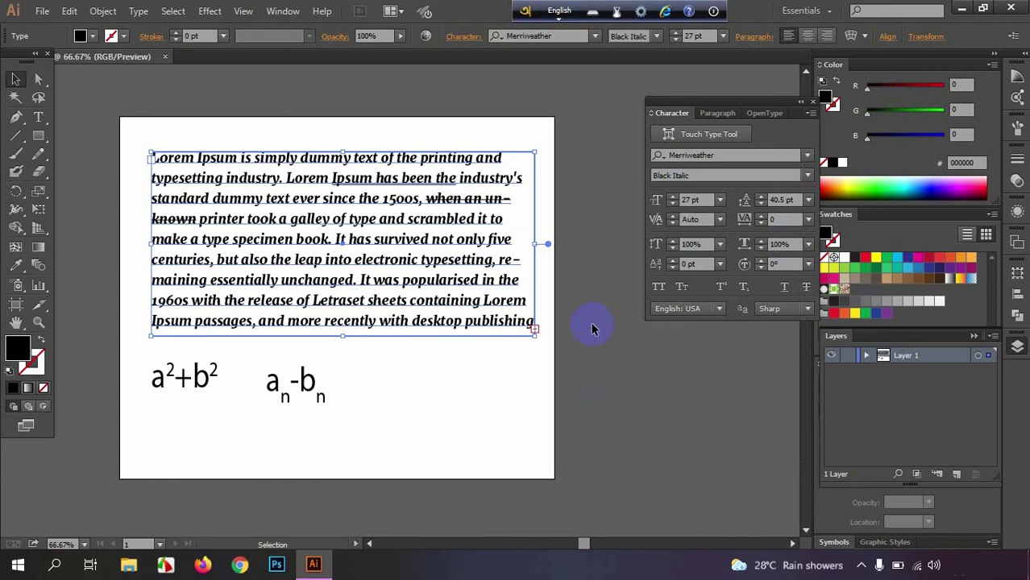
left_click(577, 292)
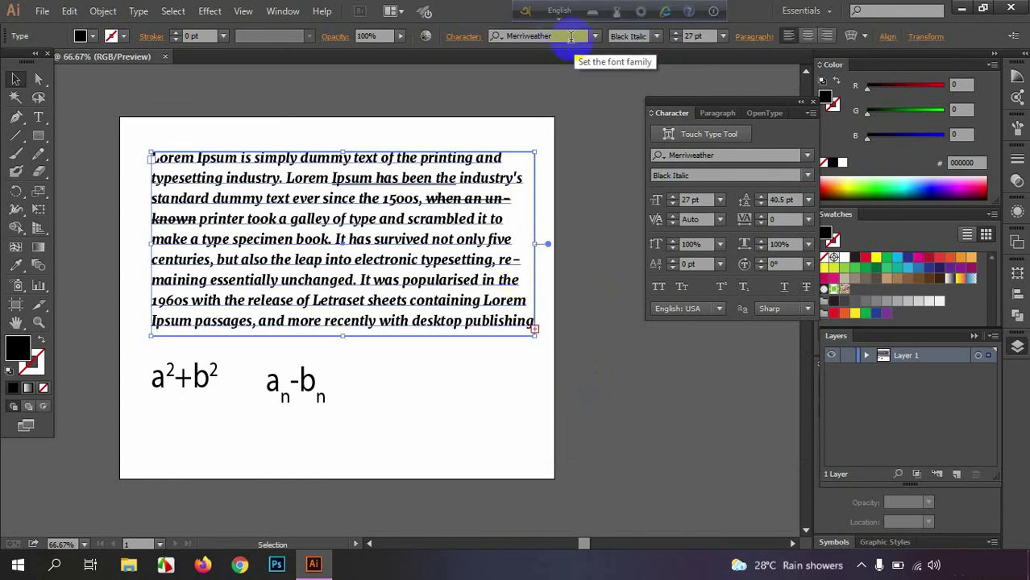
left_click(654, 41)
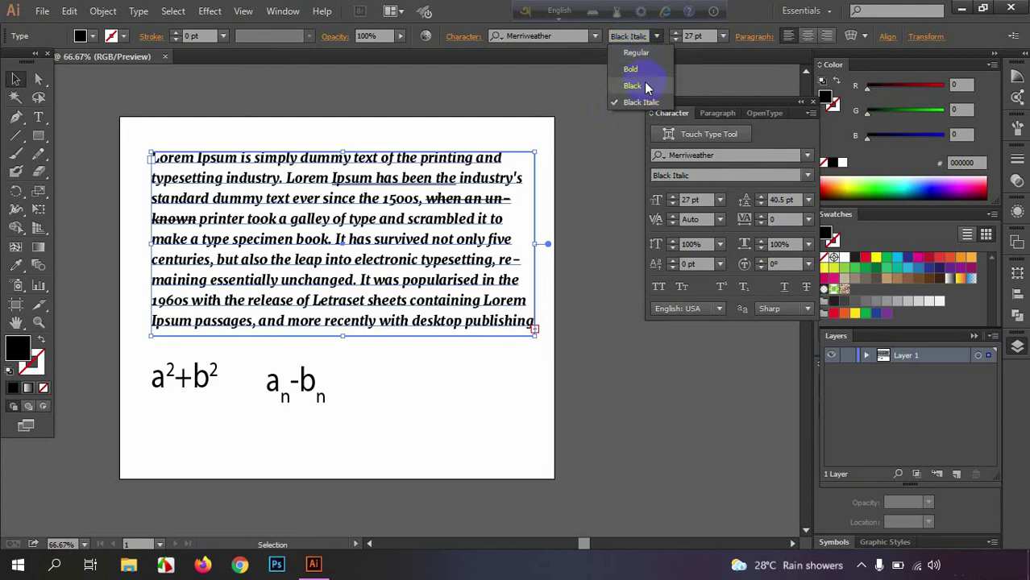
- Switch the font style to upright Black and deselect to view the paragraph
left_click(644, 69)
left_click(547, 100)
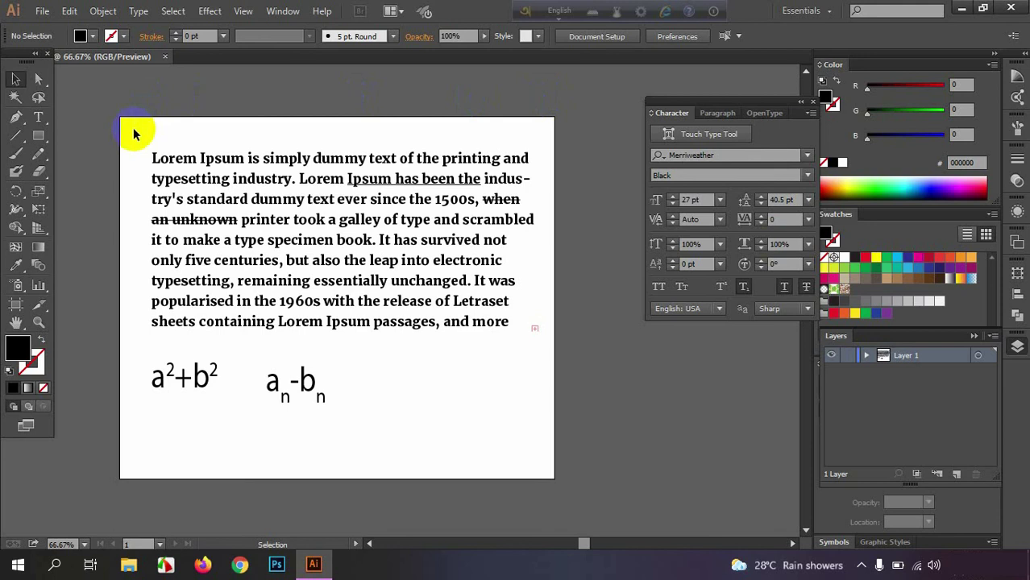
mouse_move(133, 129)
left_mouse_down()
mouse_move(530, 408)
mouse_move(570, 392)
left_mouse_up()
left_click(570, 394)
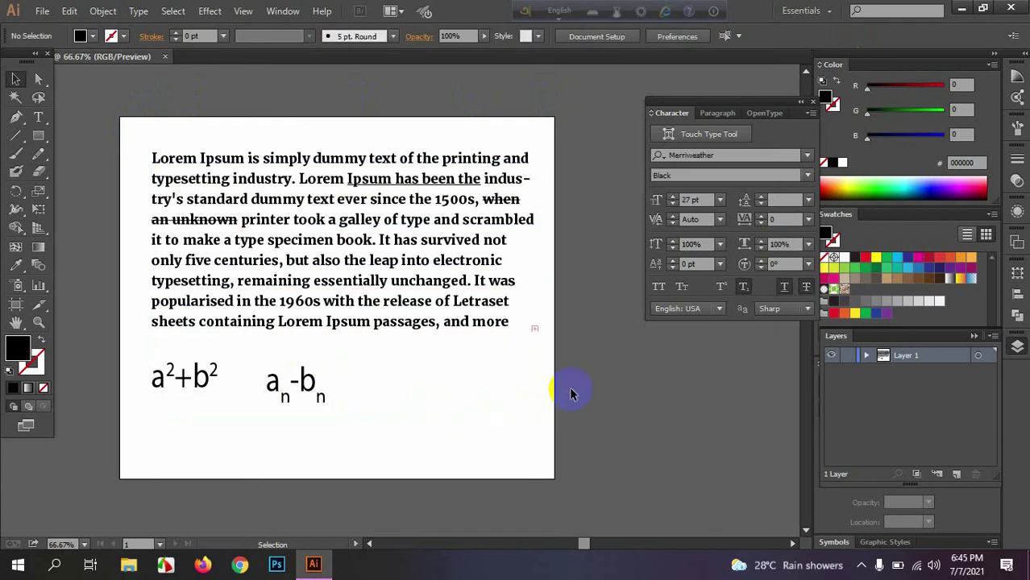